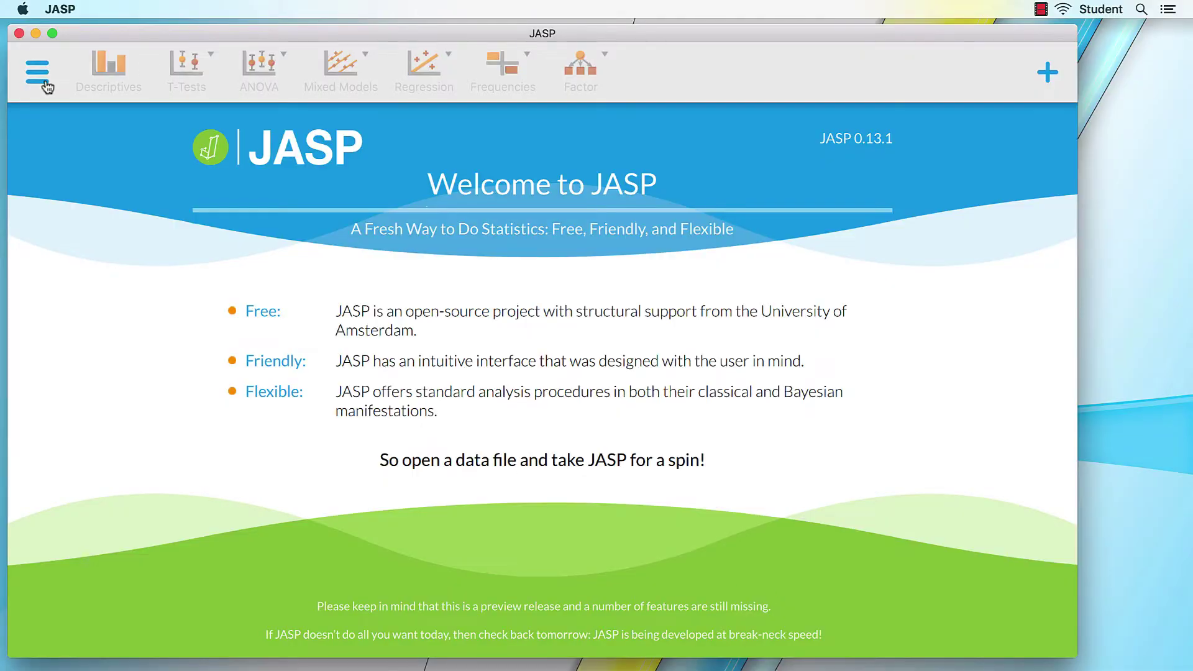
Open the Kitchen Rolls example file from the Data Library's 2. T-Tests category
click(39, 75)
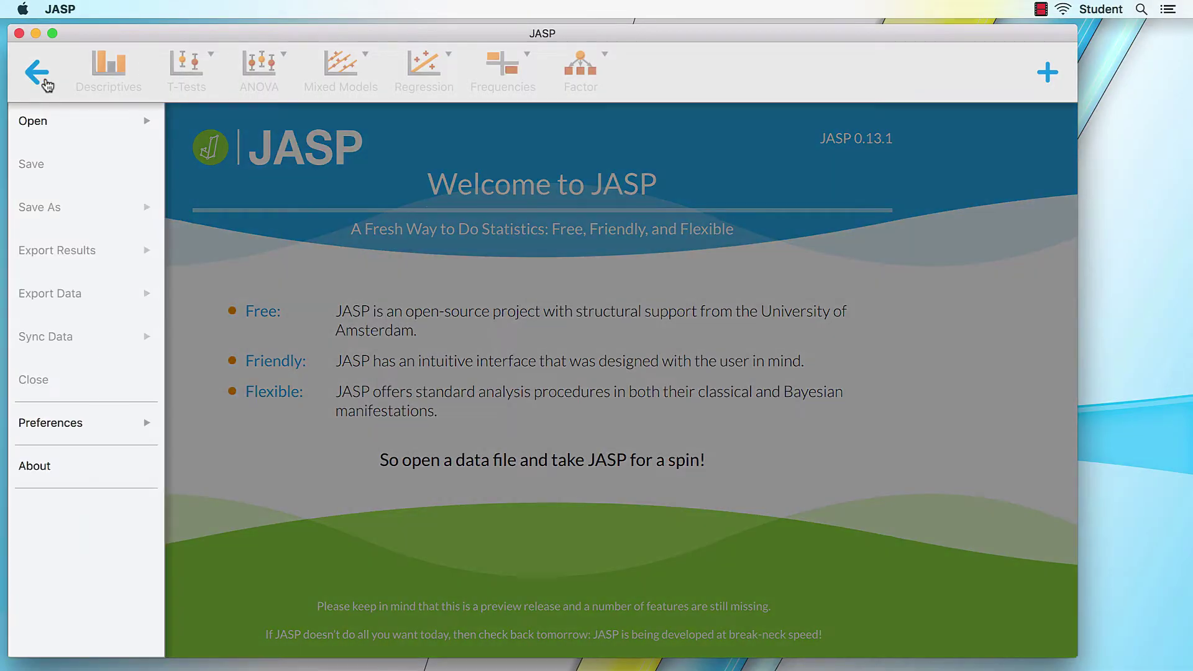
click(55, 126)
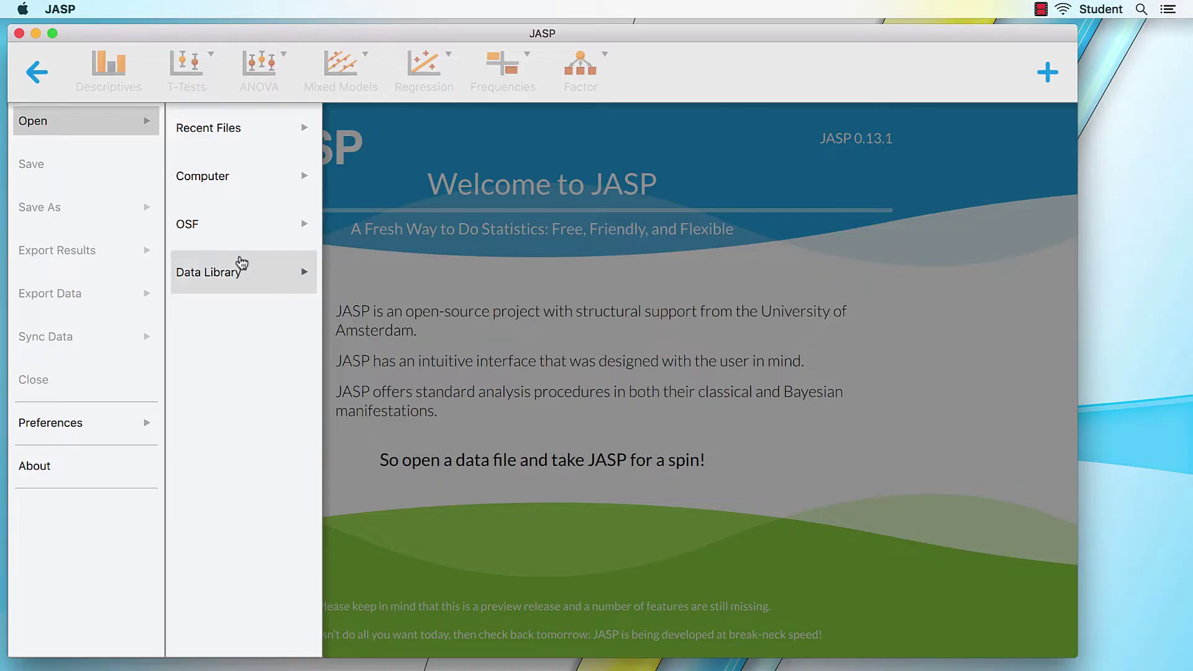
click(244, 276)
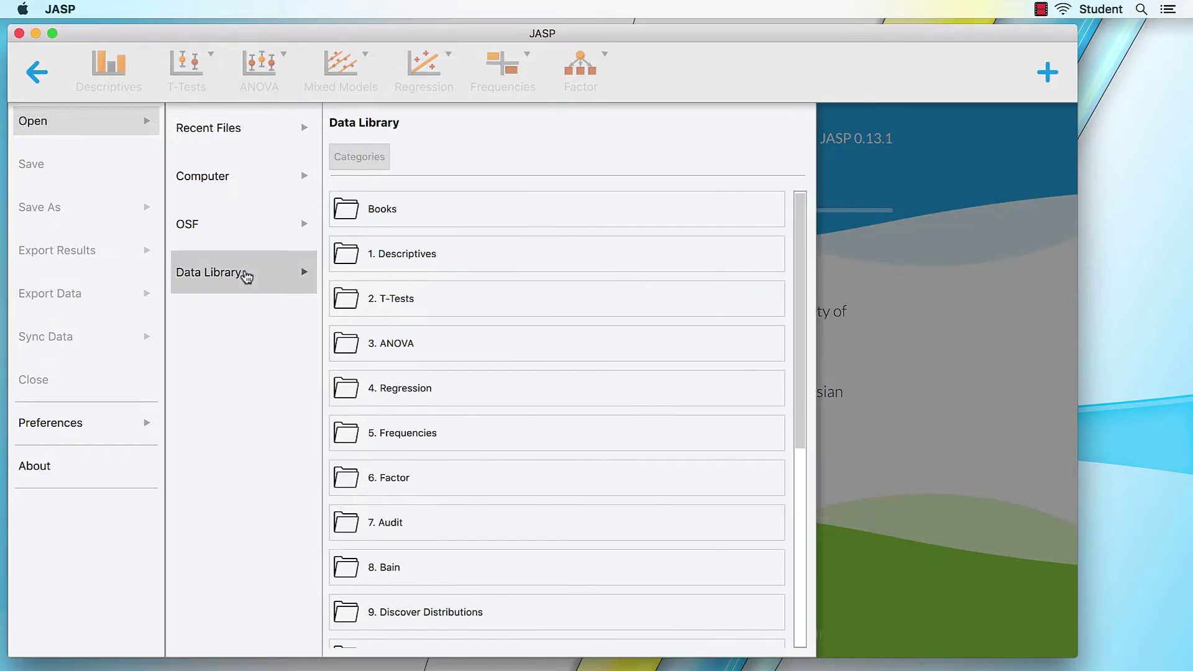
click(392, 303)
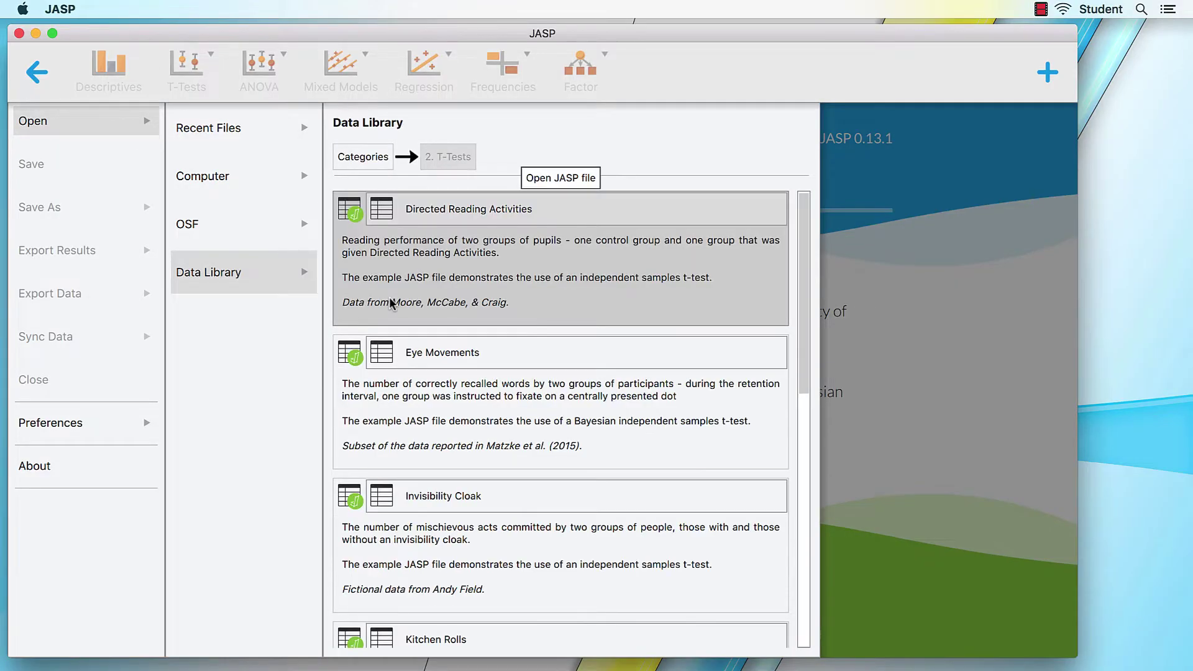
scroll(391, 303, down, 5)
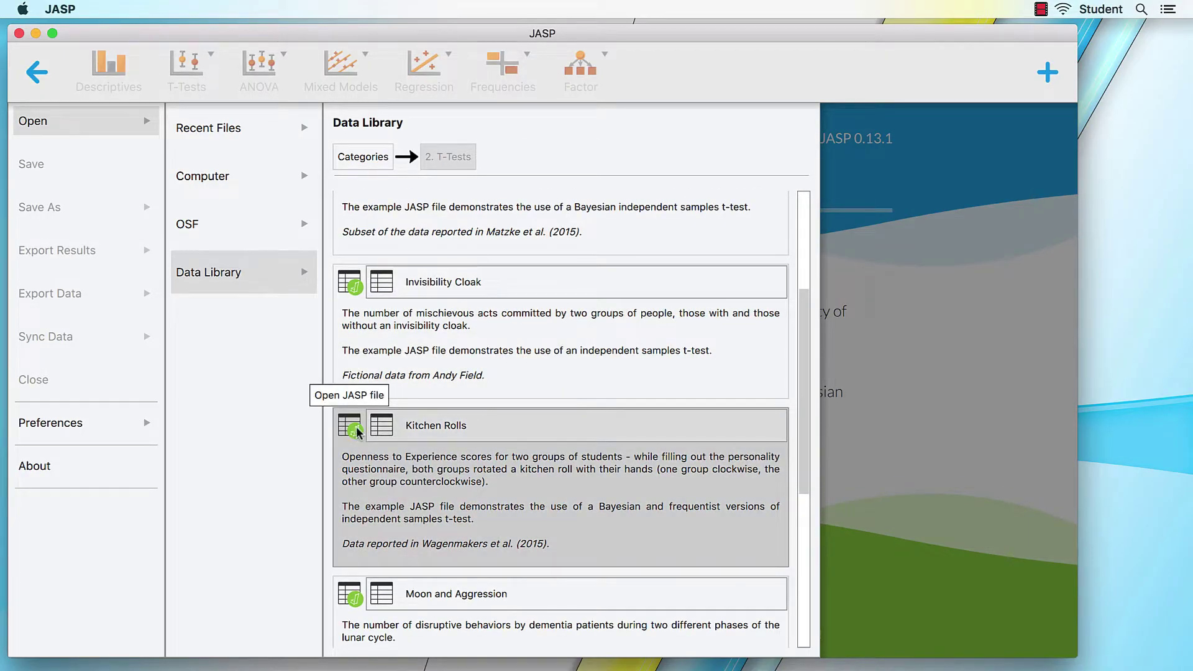
click(355, 430)
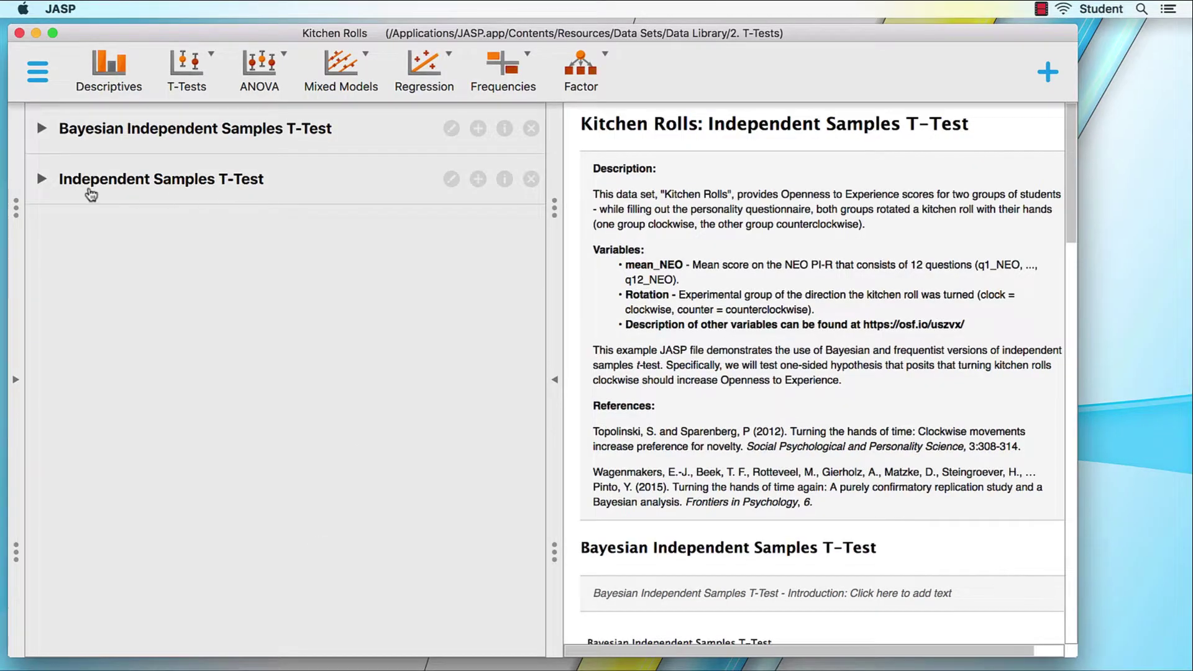
Expand the classical and Bayesian Independent Samples T-Test analyses and scroll through their output
click(42, 179)
scroll(45, 134, up, 2)
click(44, 132)
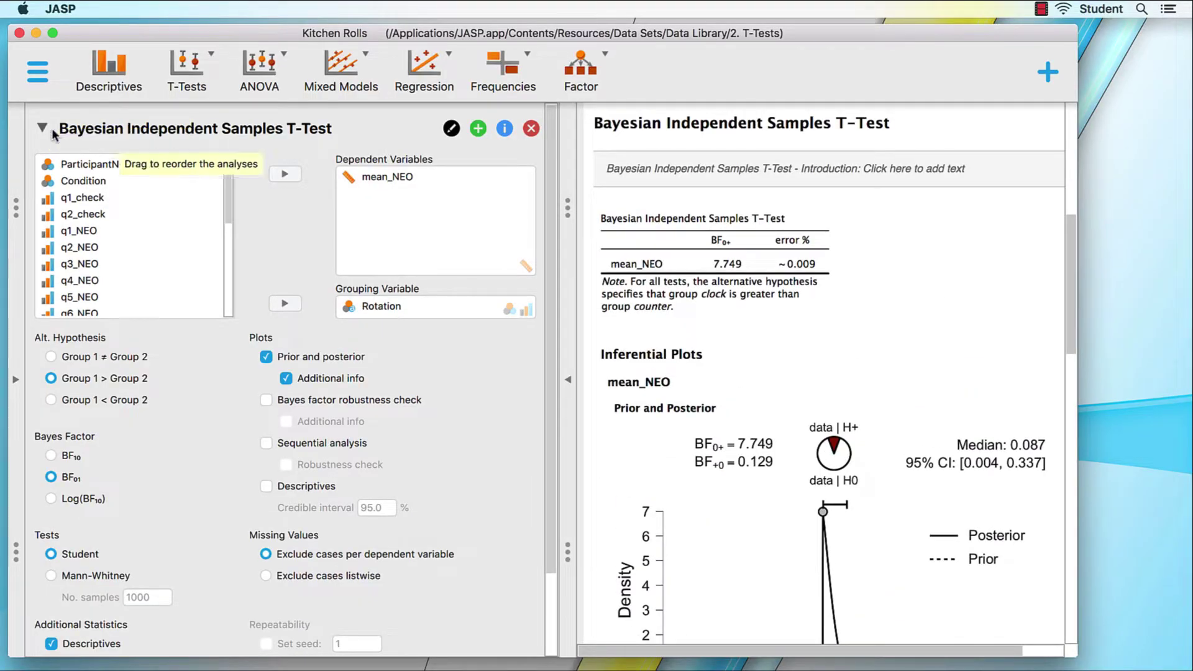
scroll(659, 330, down, 5)
scroll(660, 337, down, 15)
scroll(659, 331, down, 10)
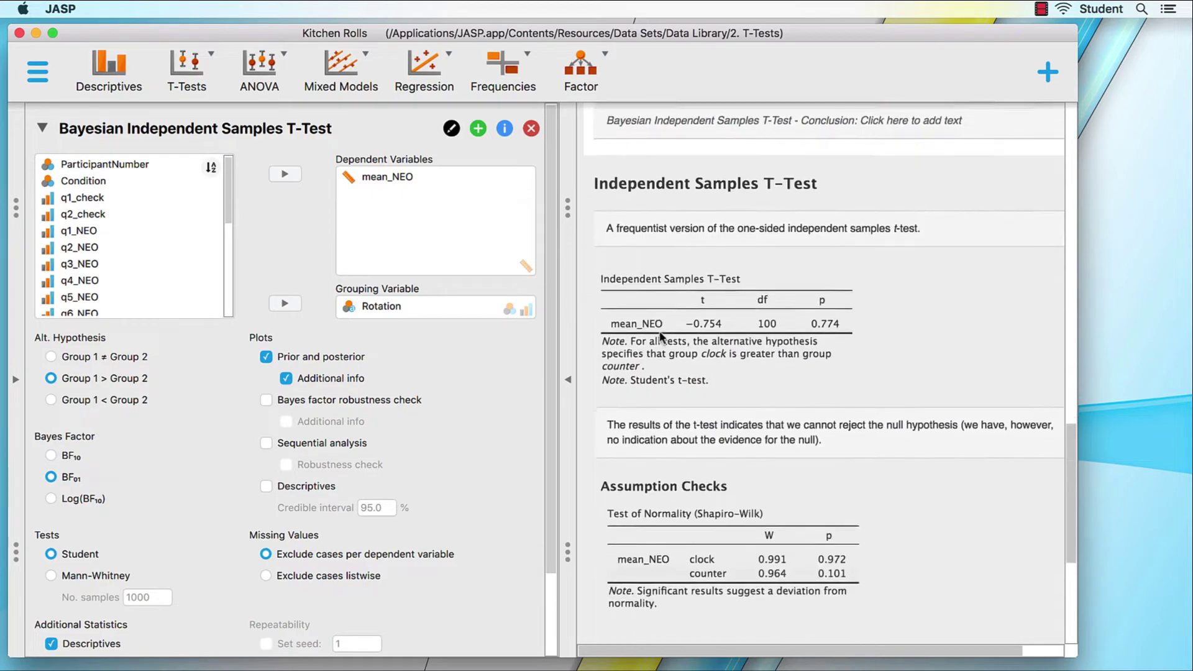
scroll(660, 337, down, 2)
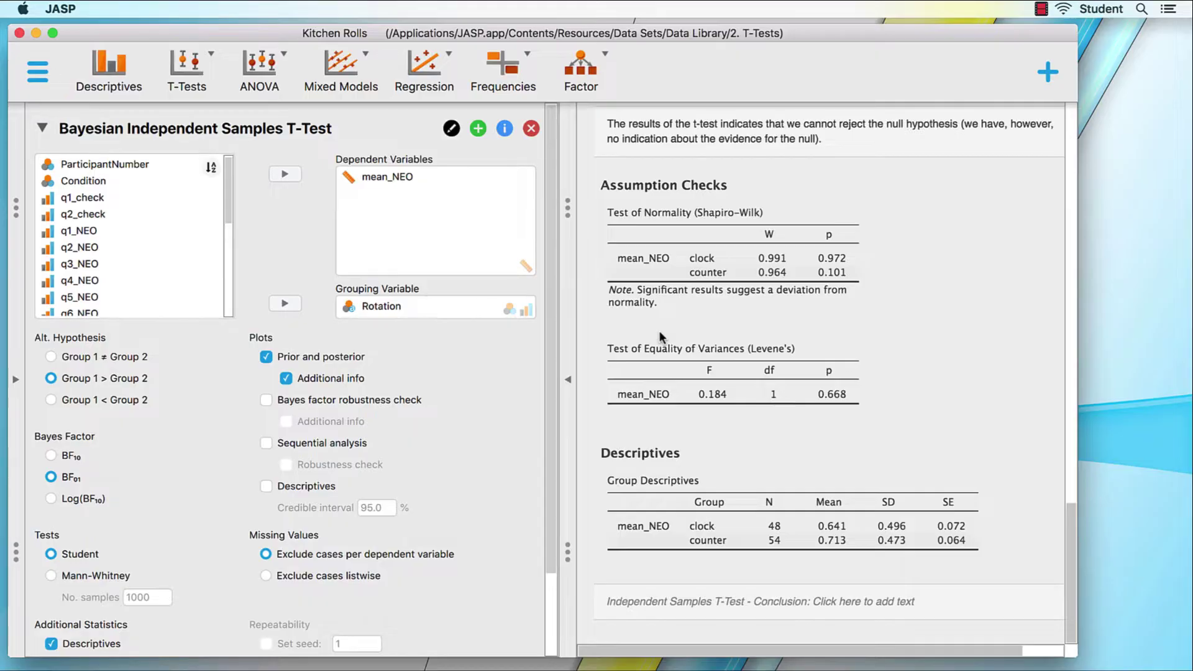
Add a Descriptive Statistics analysis of q3_check with frequency tables enabled
click(123, 69)
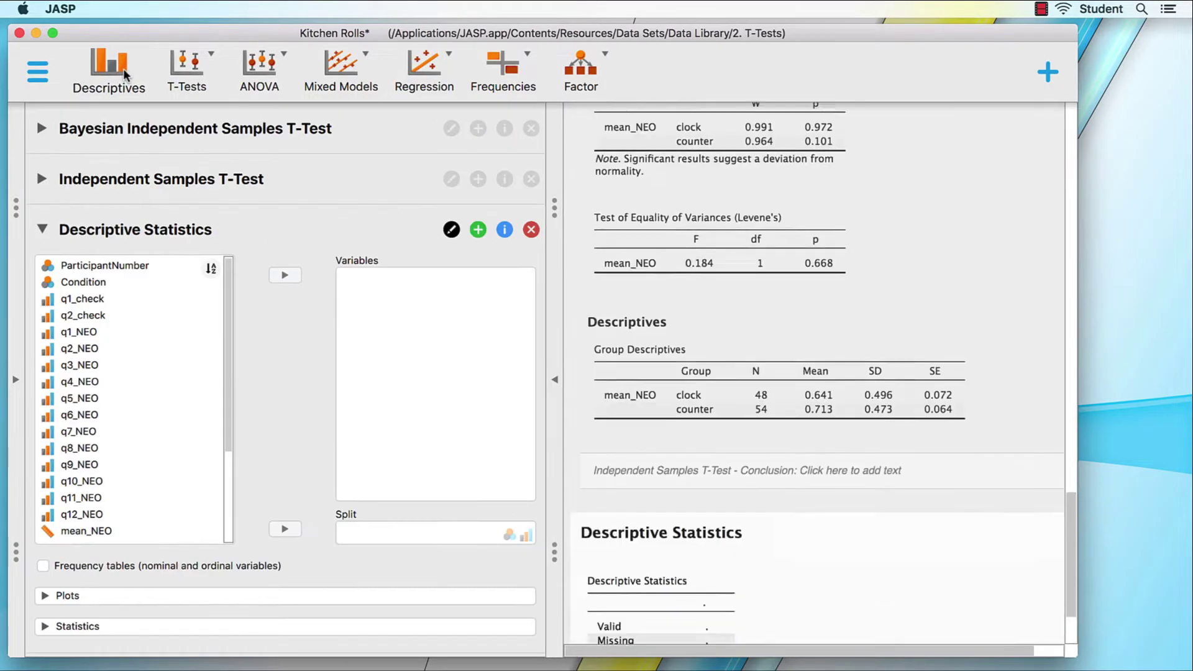
scroll(147, 399, down, 3)
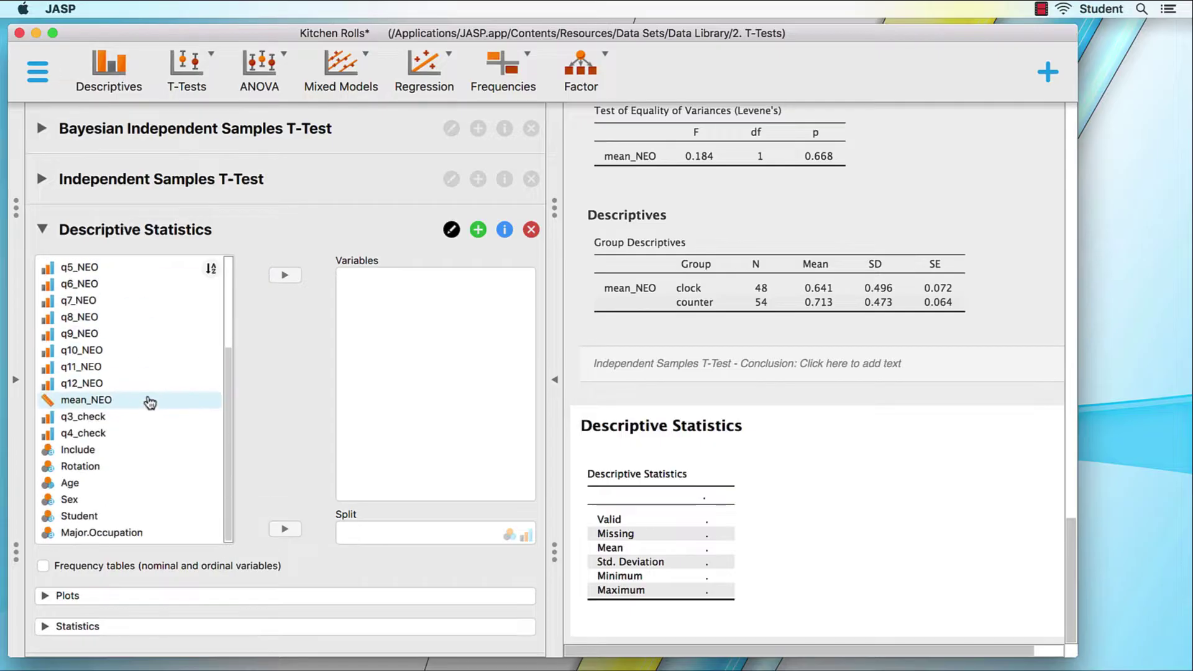
click(116, 420)
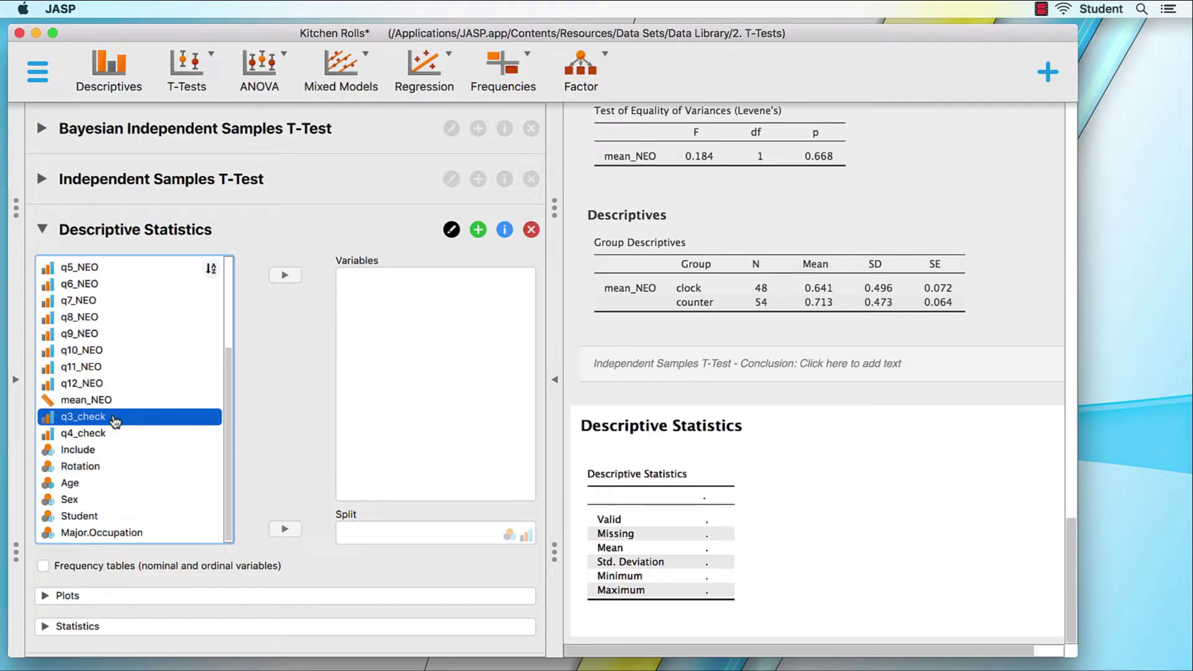
double_click(115, 420)
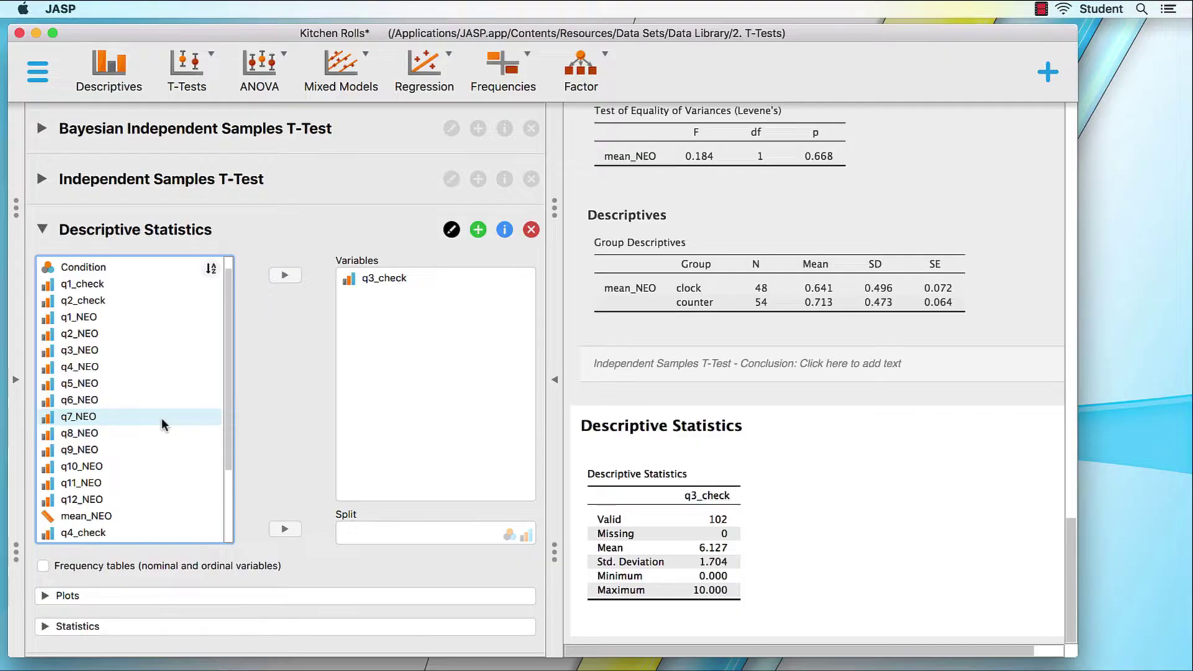
click(156, 567)
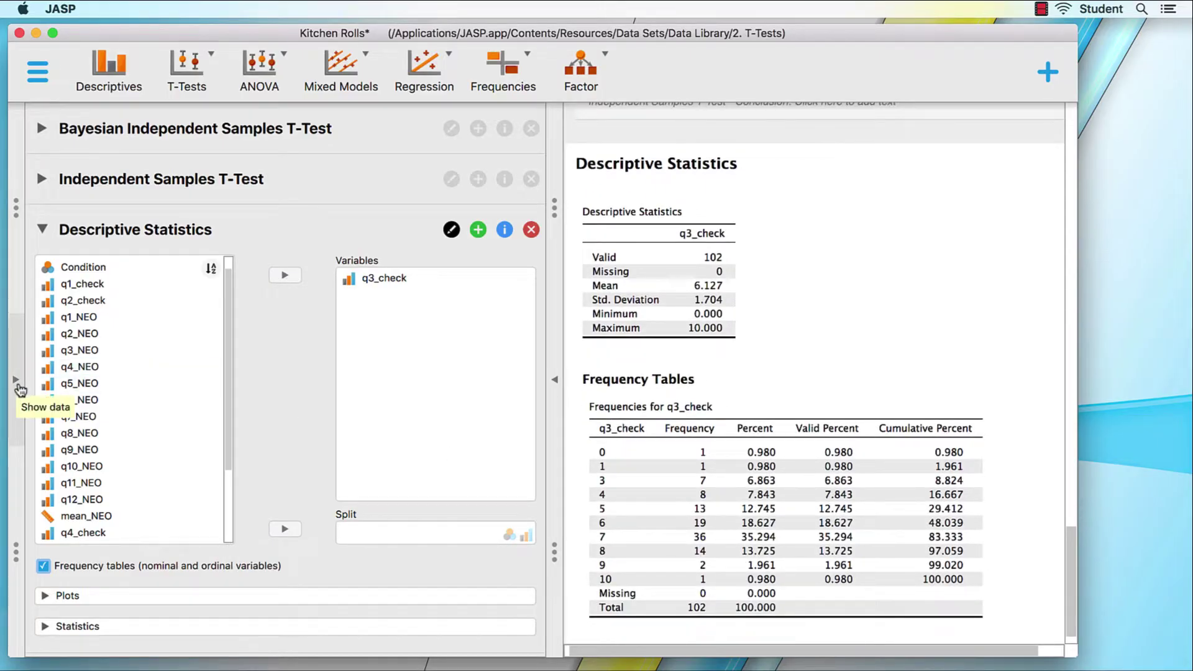
Reverse the order of the q3_check value labels so they run 10 to 0, then hide the data
click(17, 381)
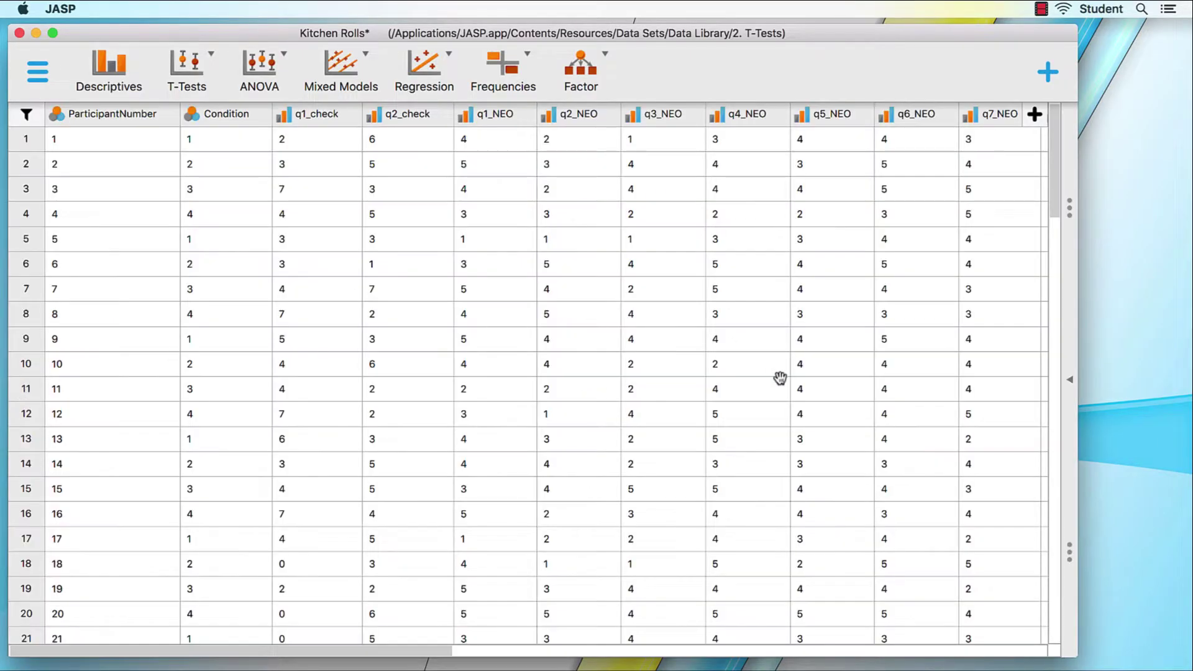
scroll(780, 378, right, 5)
scroll(780, 378, right, 5)
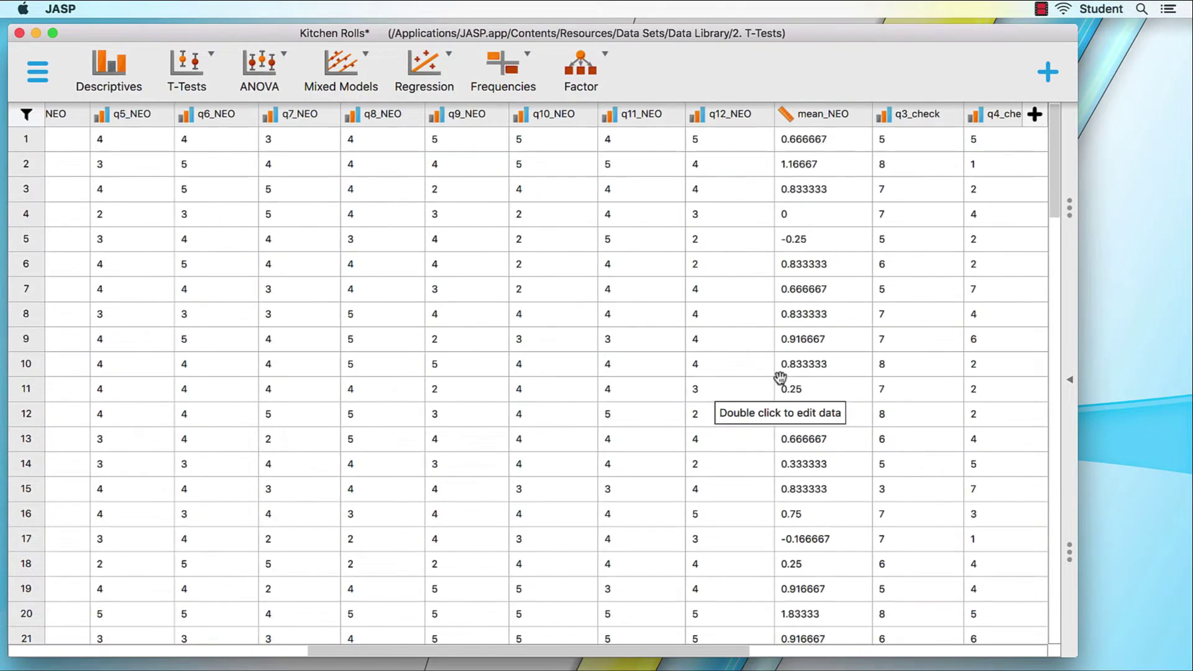
click(926, 115)
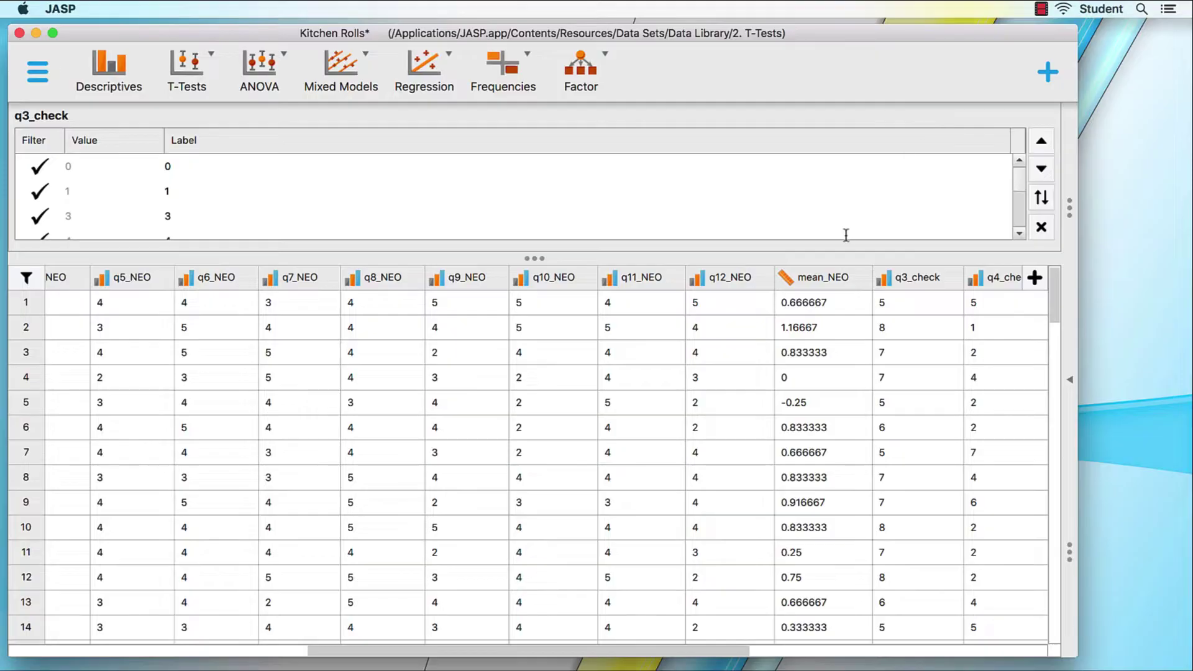
drag(607, 259, 594, 406)
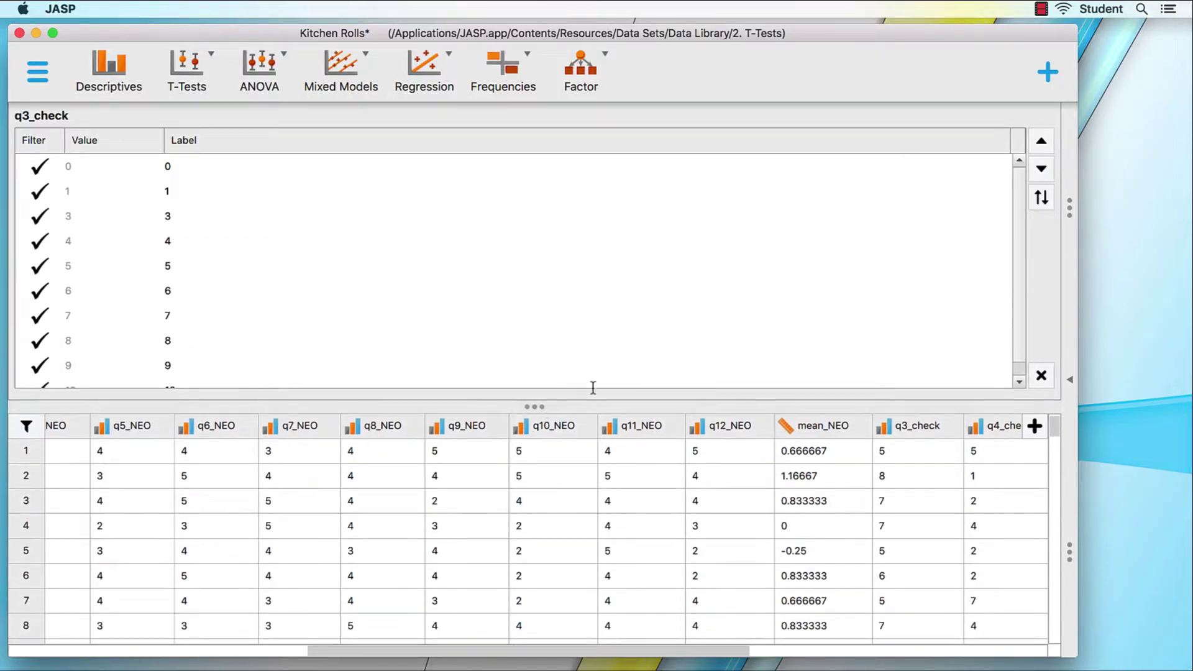
click(1043, 199)
click(1070, 382)
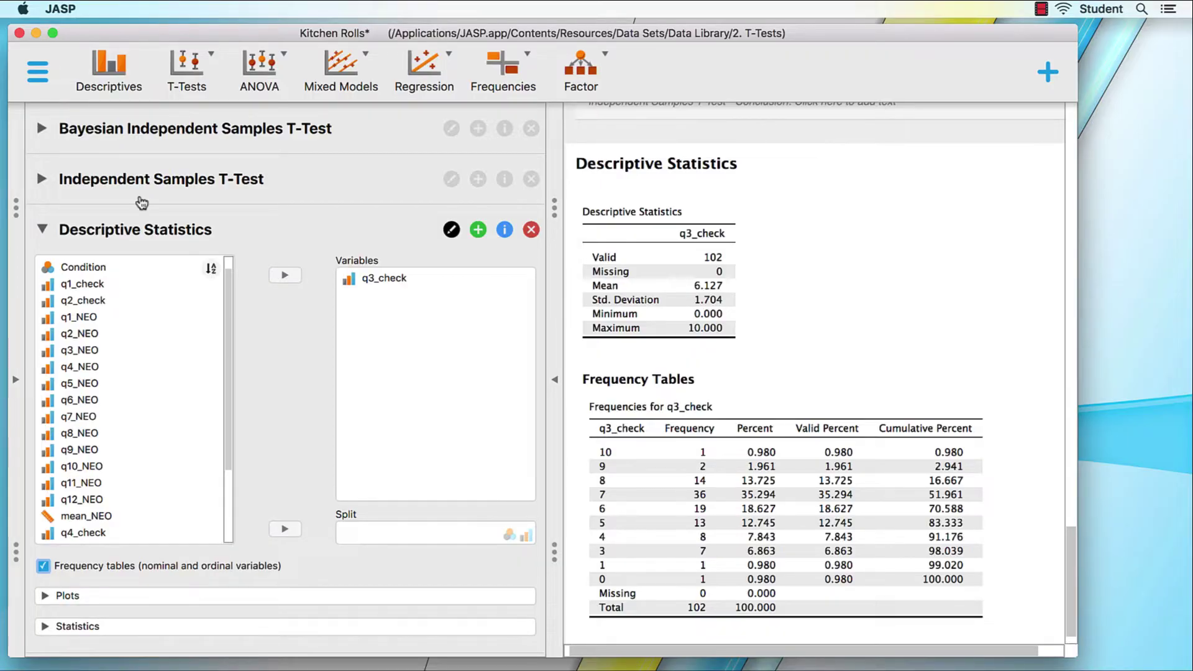
Save the analysis to the Desktop as Kitchen Rolls.jasp
click(37, 74)
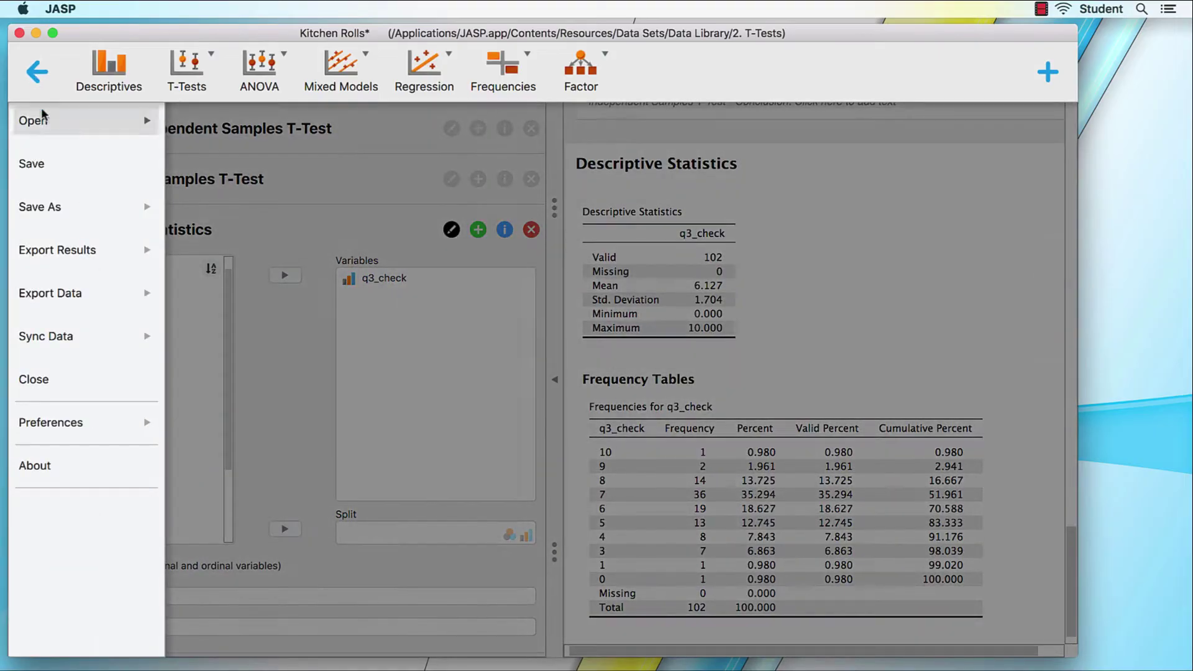
click(69, 208)
click(221, 134)
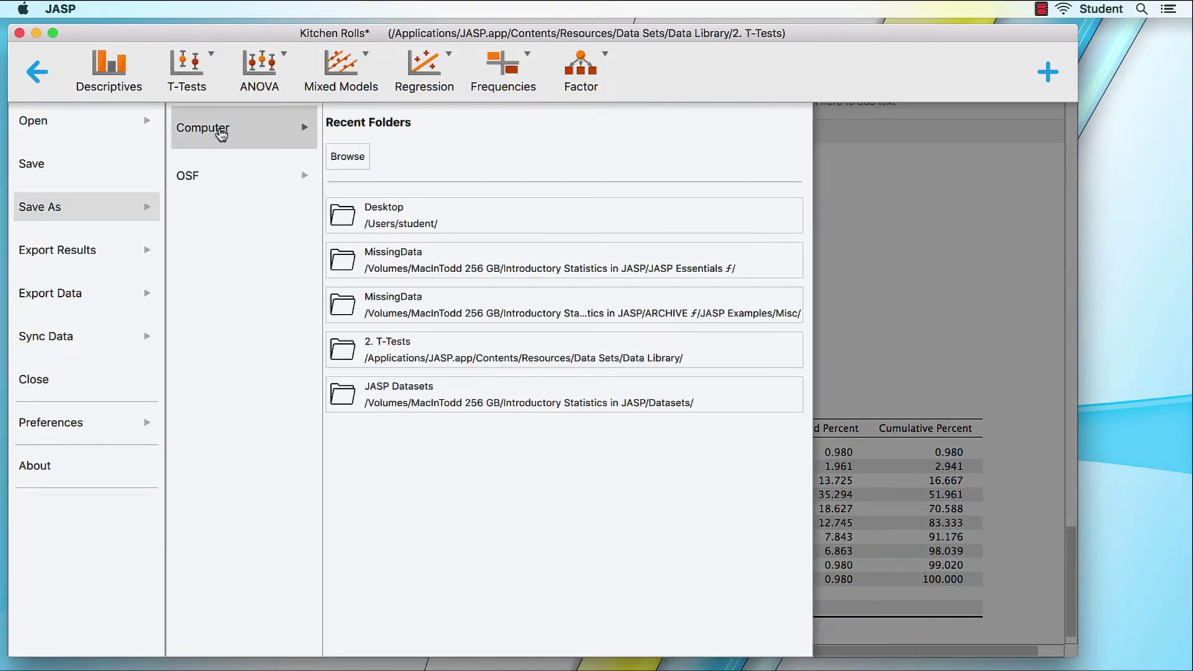
click(418, 214)
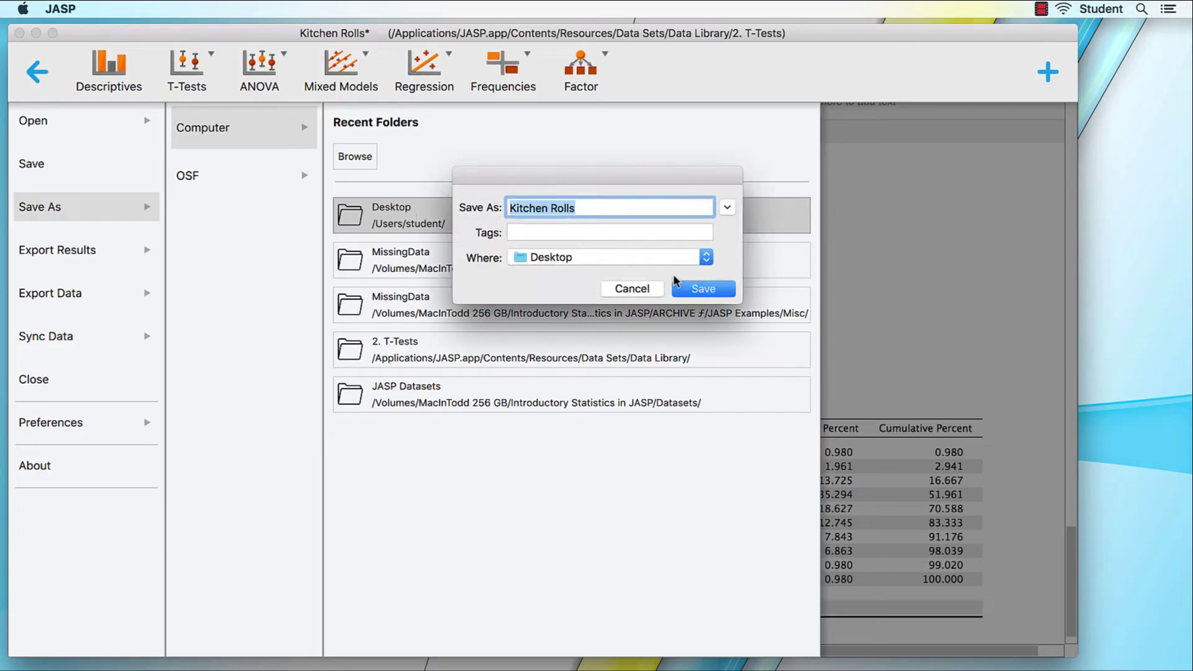
click(693, 288)
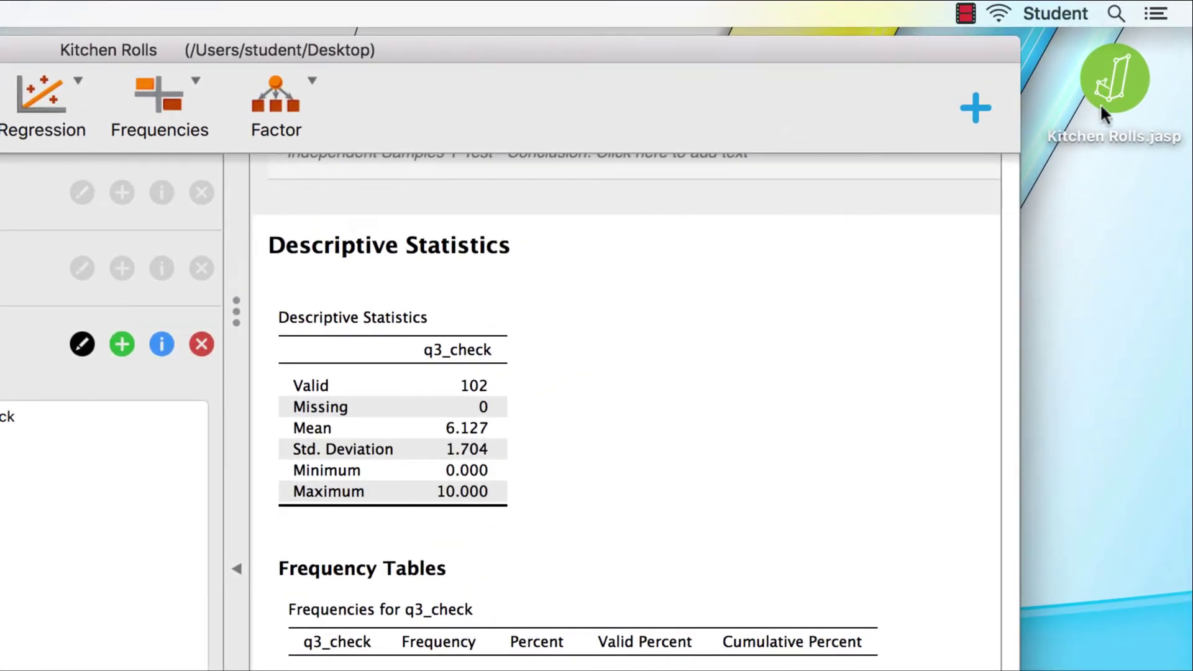
Select the saved Kitchen Rolls.jasp on the desktop and close the JASP window
click(1105, 110)
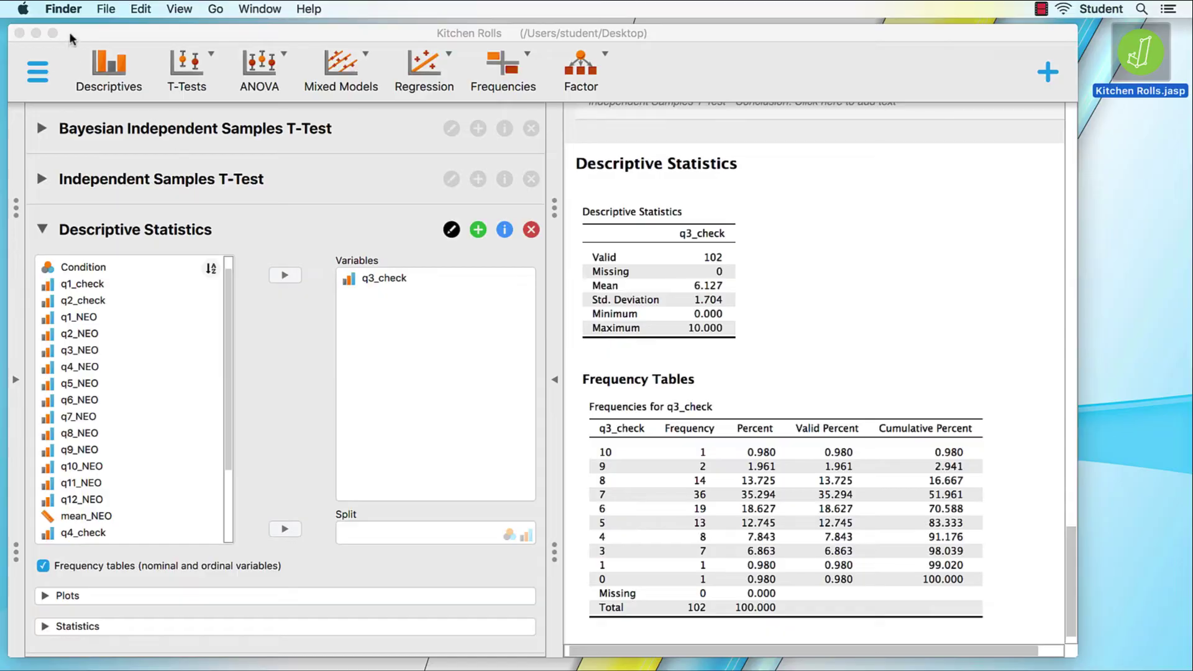
click(73, 37)
click(20, 32)
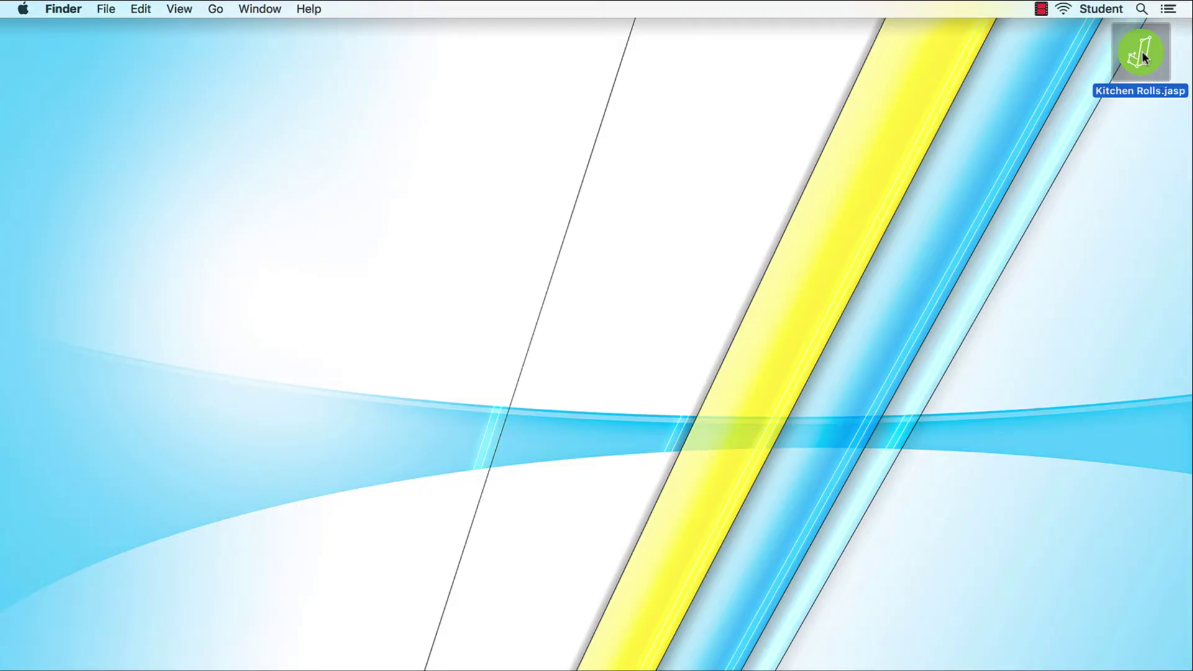
Reopen Kitchen Rolls.jasp from the Desktop, enlarge the window, and expand Descriptive Statistics and the t-test
double_click(1142, 57)
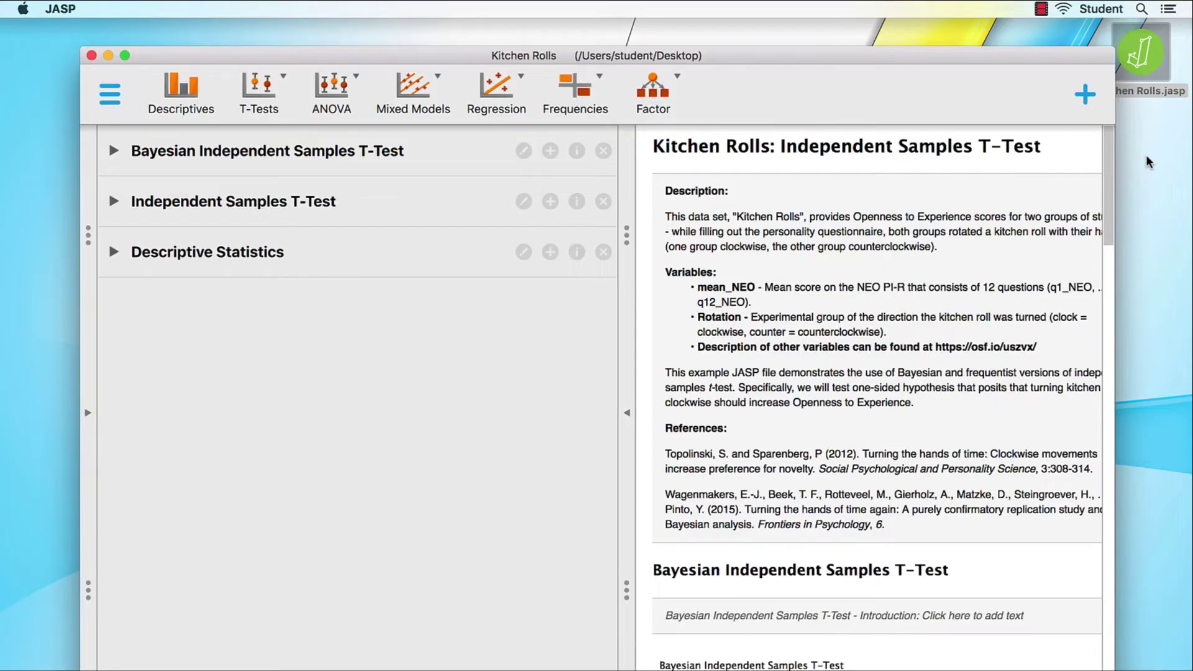
drag(967, 58, 891, 32)
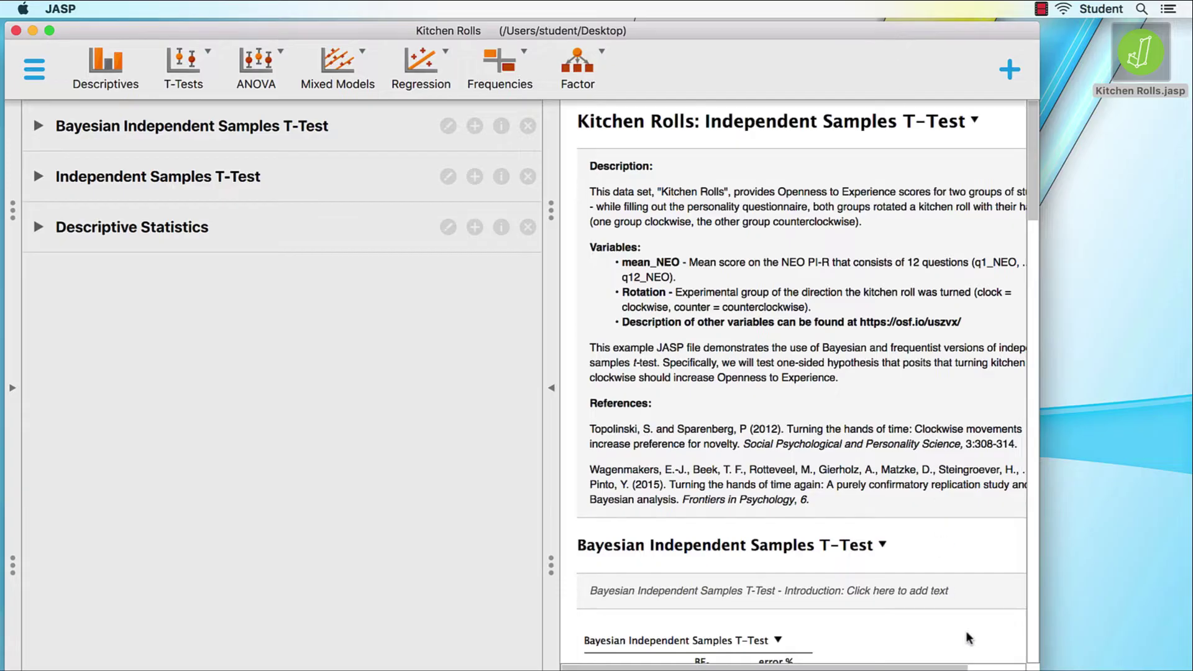
drag(1032, 666, 1057, 664)
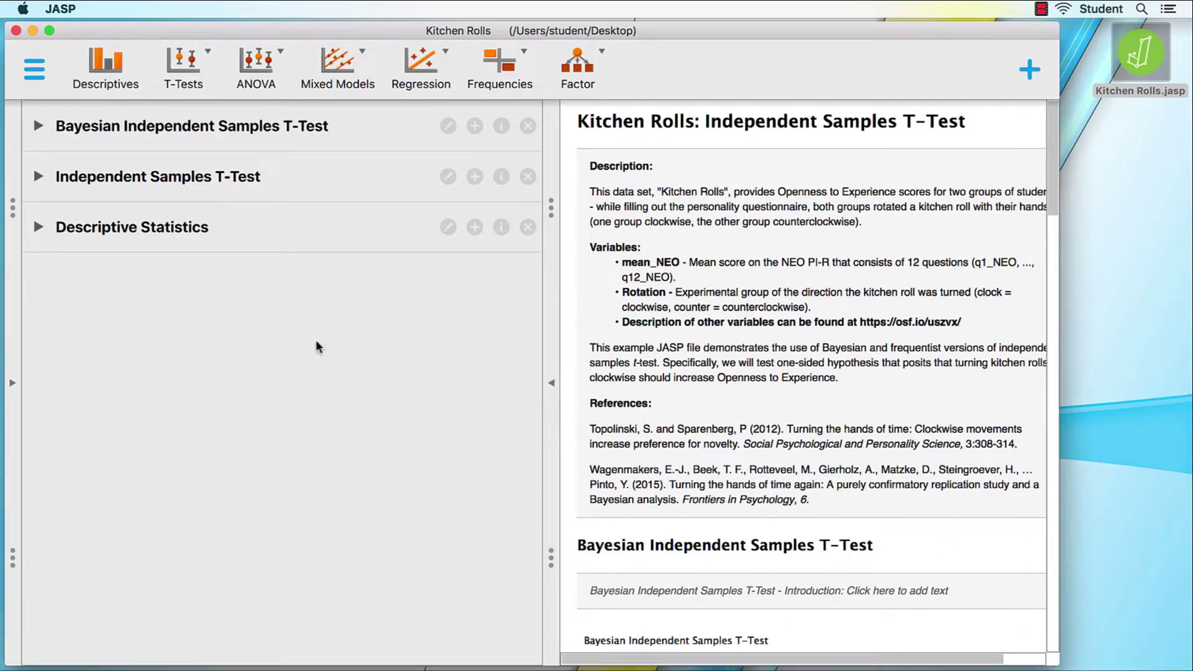
click(39, 230)
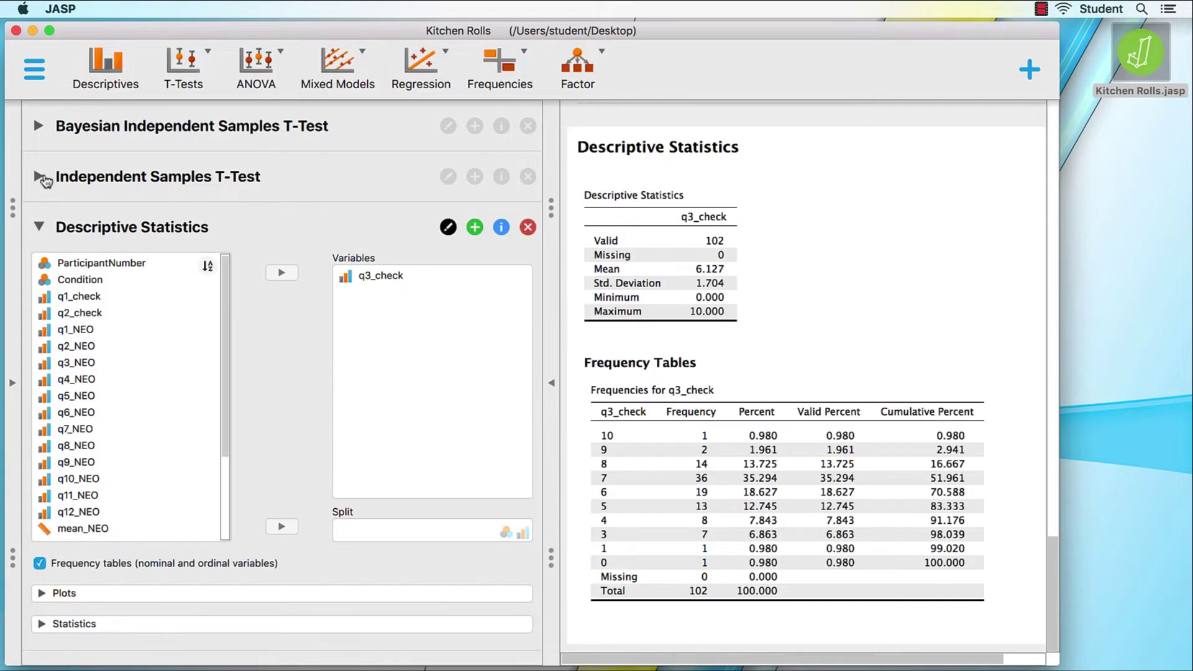
click(40, 178)
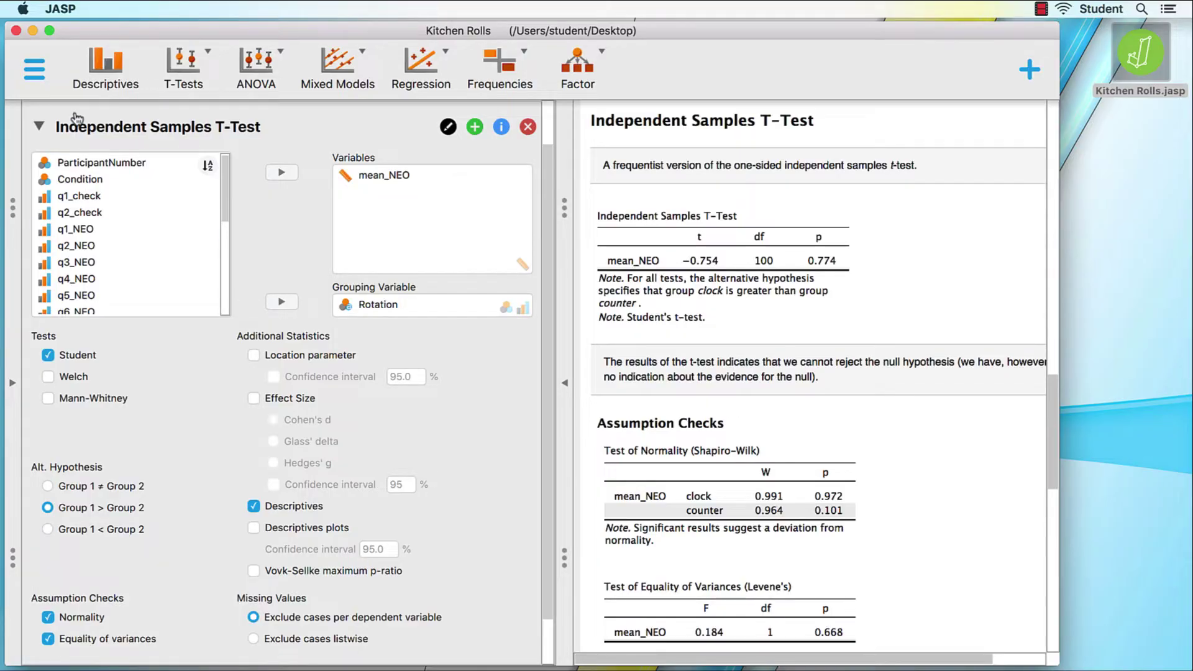
Export the data set to the Desktop as Kitchen Rolls2.csv
click(37, 73)
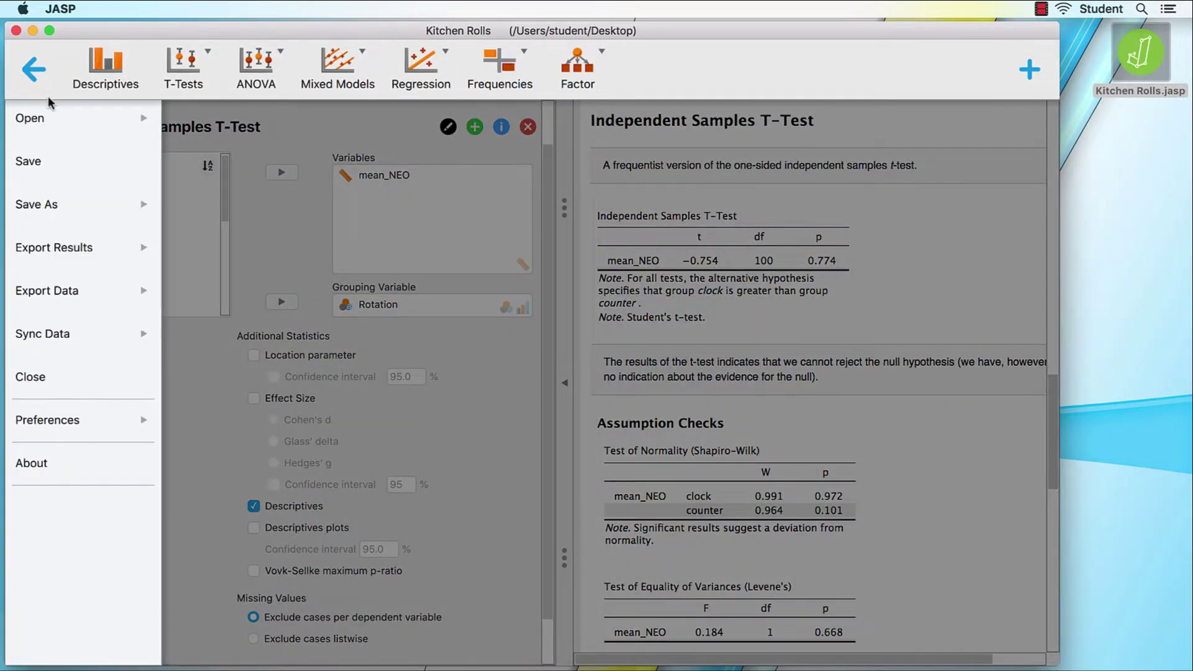
click(95, 298)
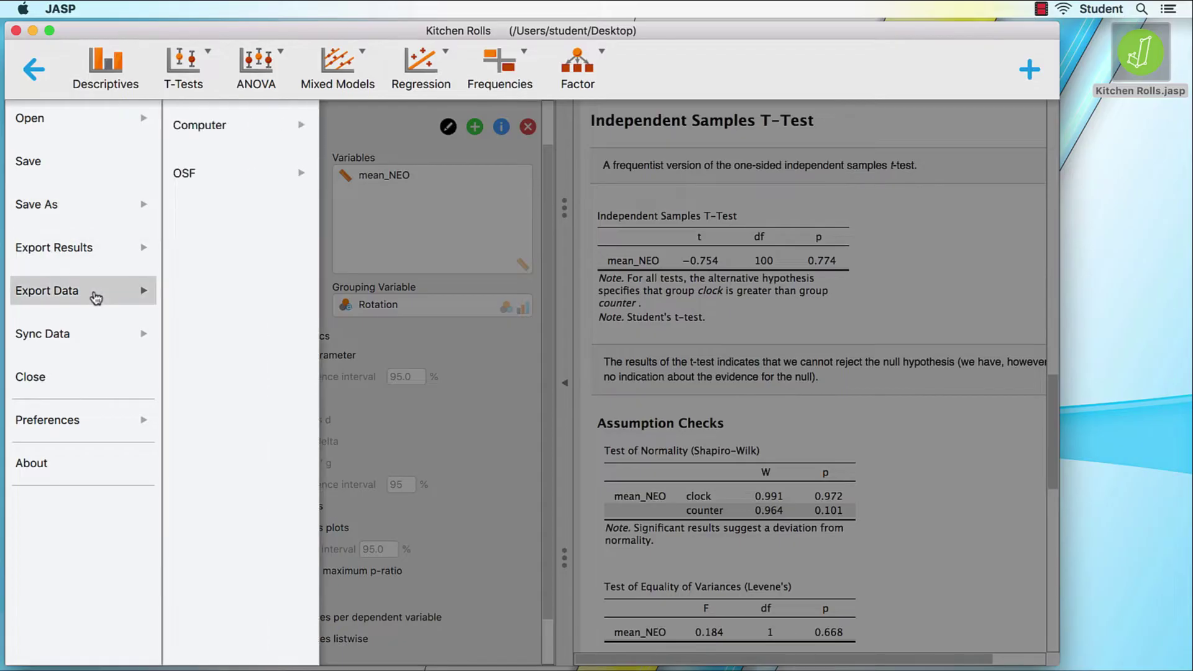
click(223, 132)
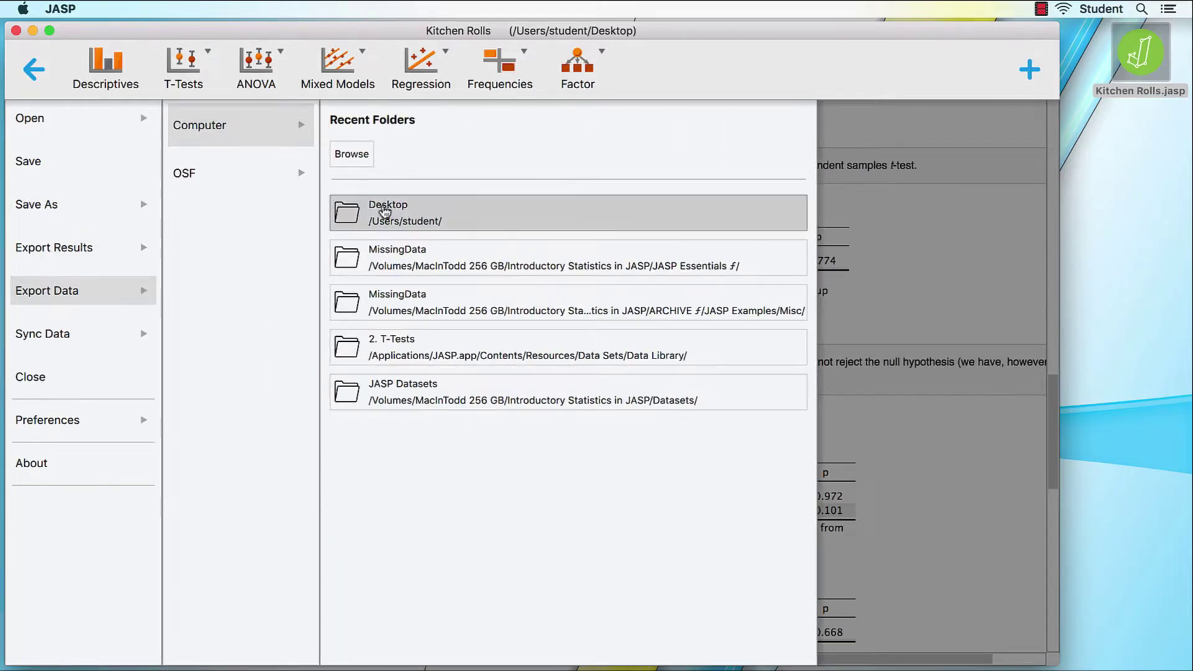
click(486, 221)
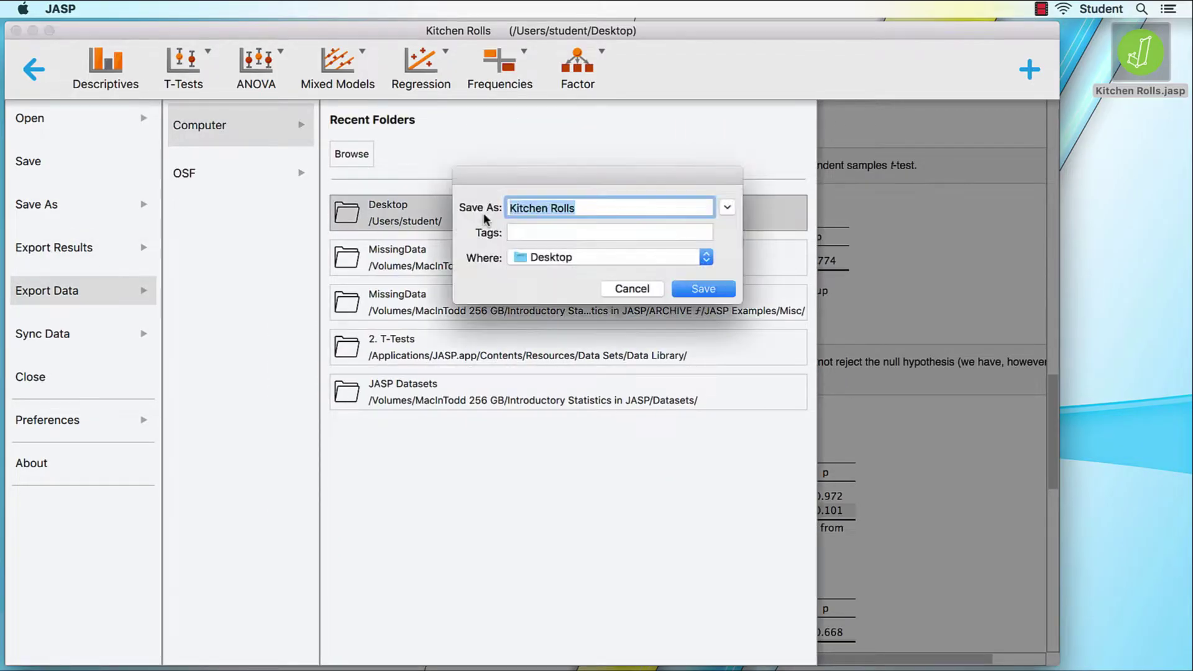
key(Right)
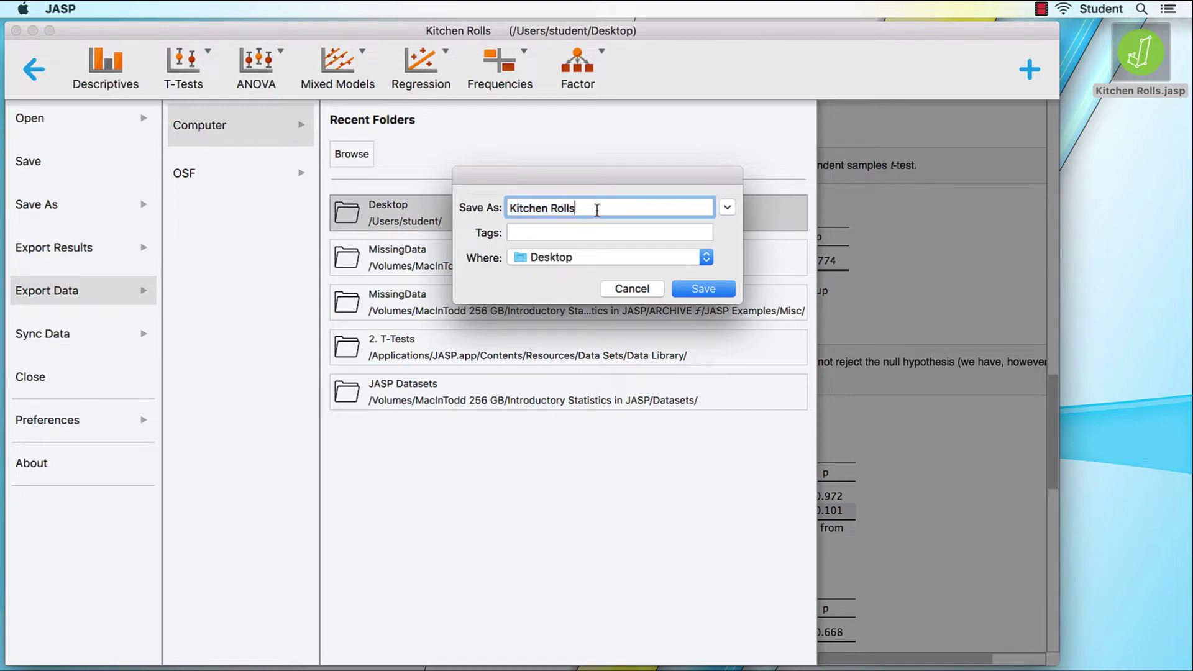
text(2)
click(703, 289)
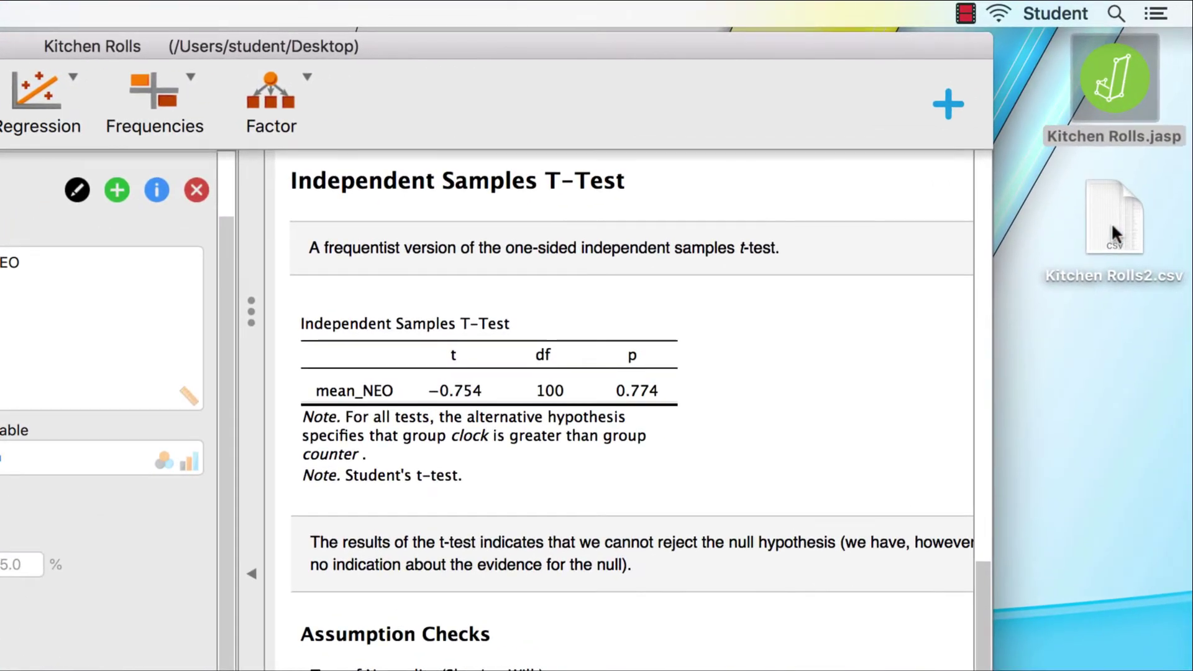
click(1113, 231)
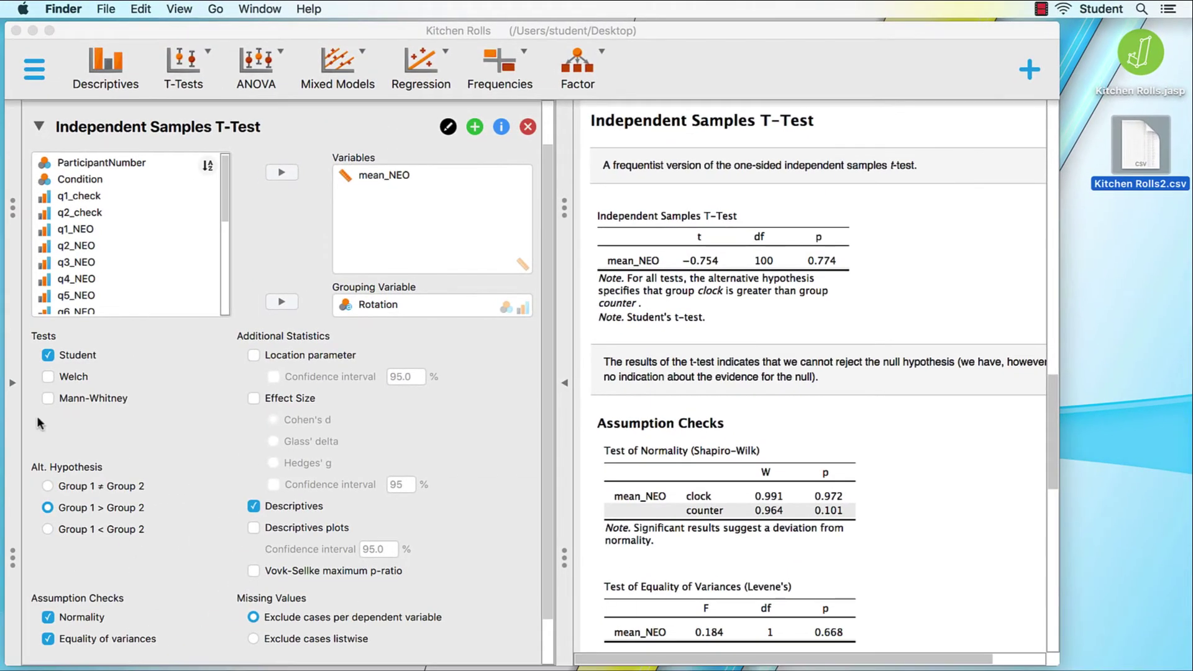
Generate a linked Kitchen Rolls data file on the Desktop from the data grid for editing in Excel
click(12, 384)
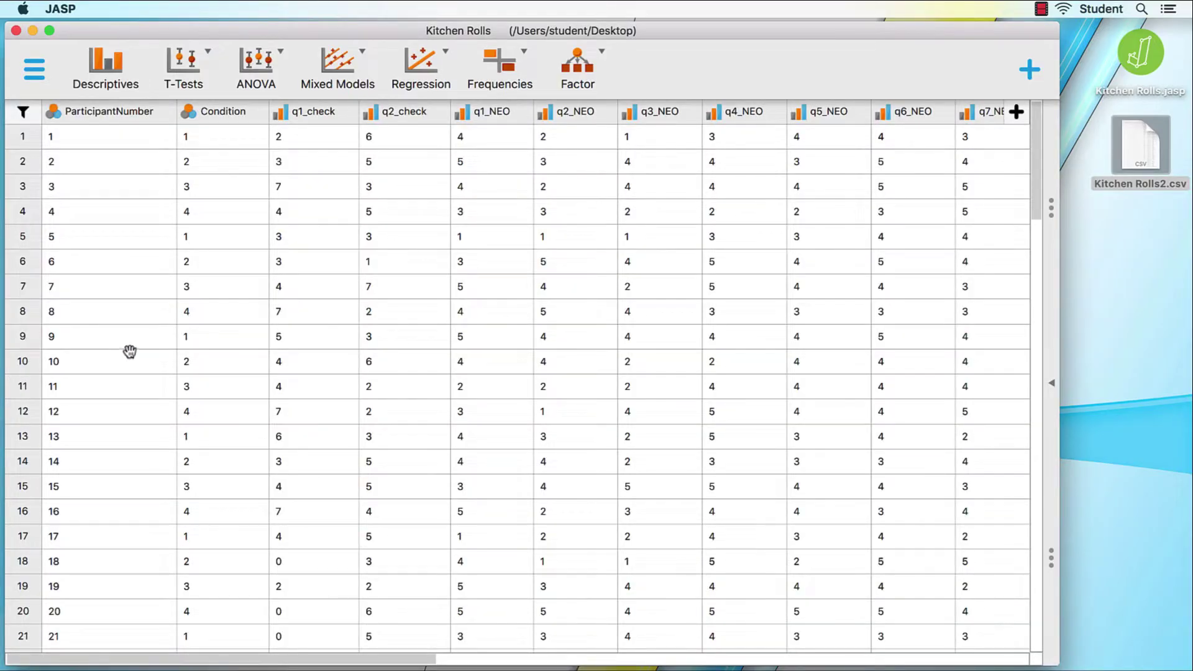
double_click(210, 343)
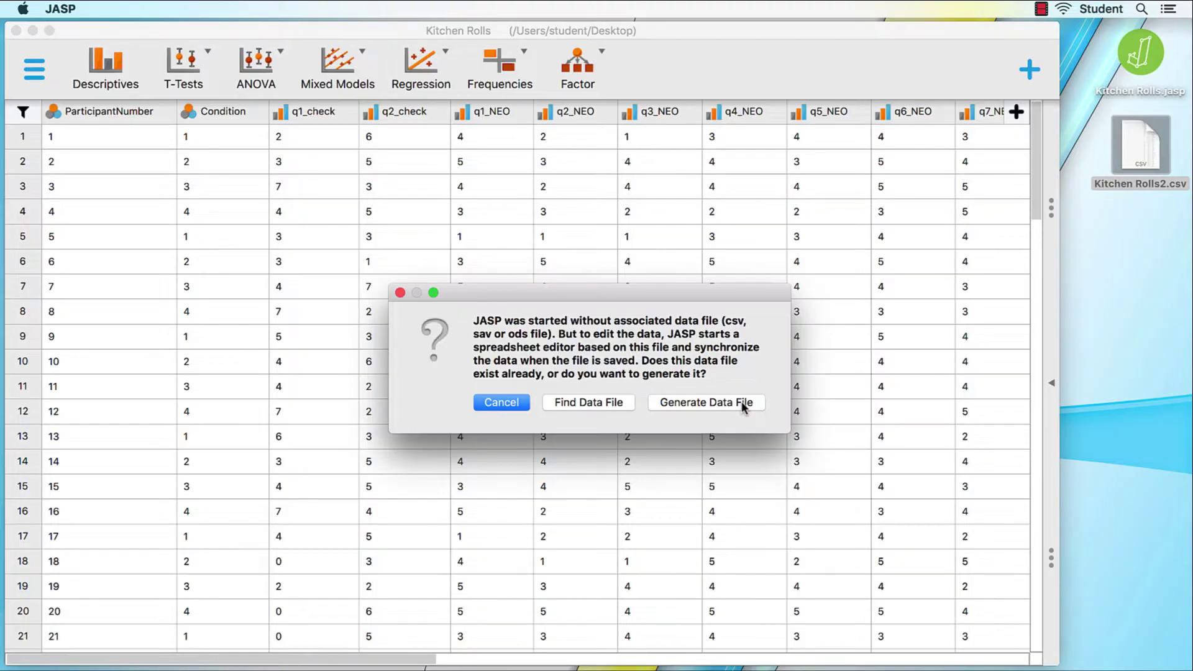
click(694, 404)
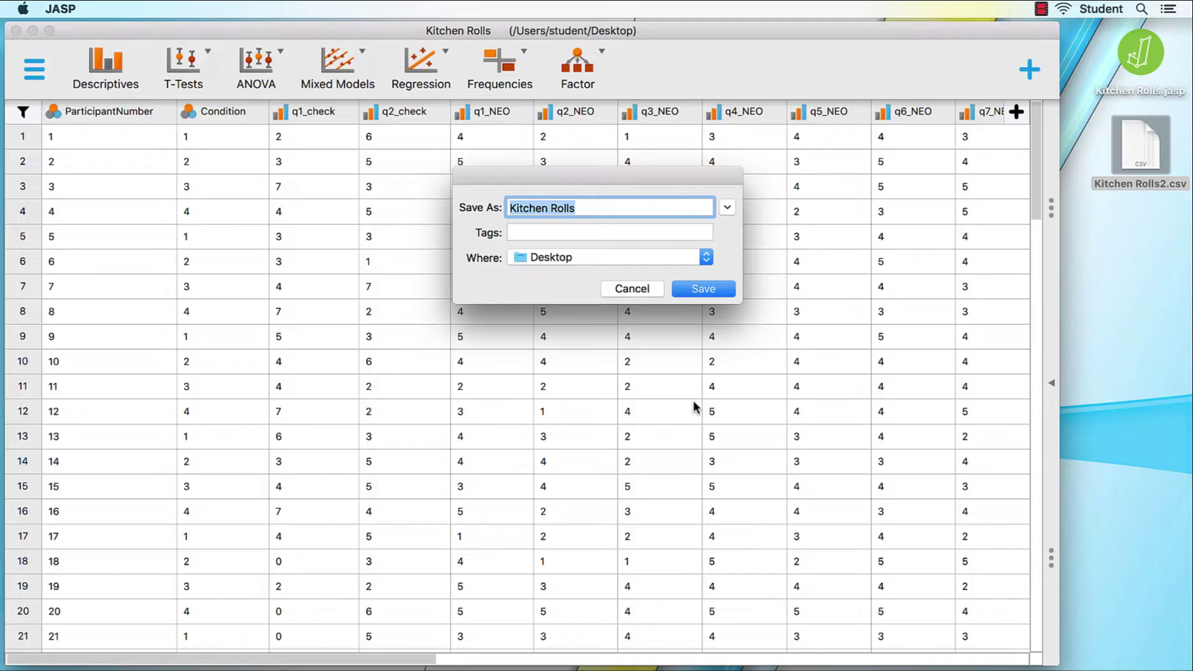
click(712, 291)
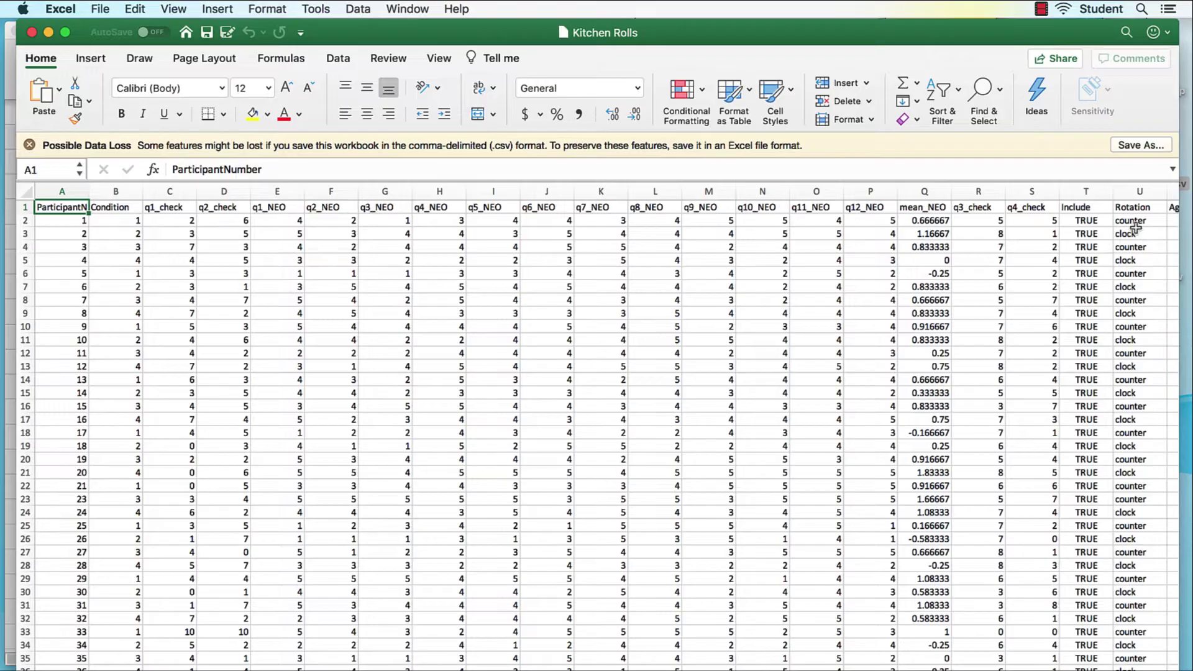
Save the Excel data as an Excel Workbook, Kitchen Rolls.xlsx, on the Desktop
click(108, 11)
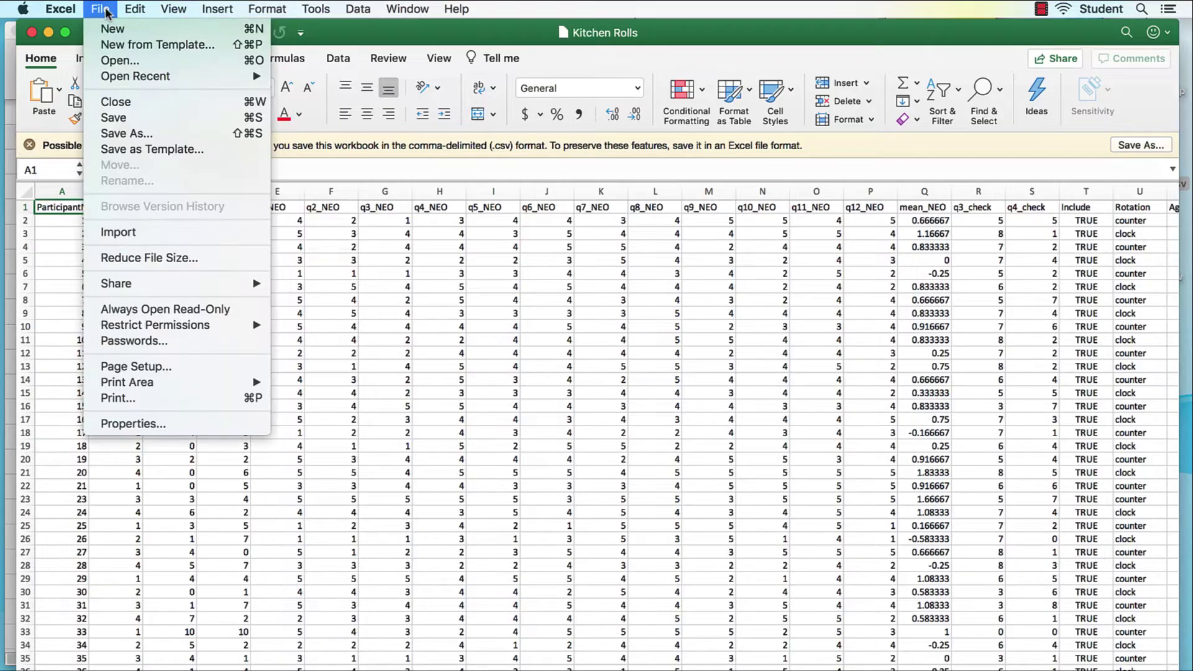
click(166, 138)
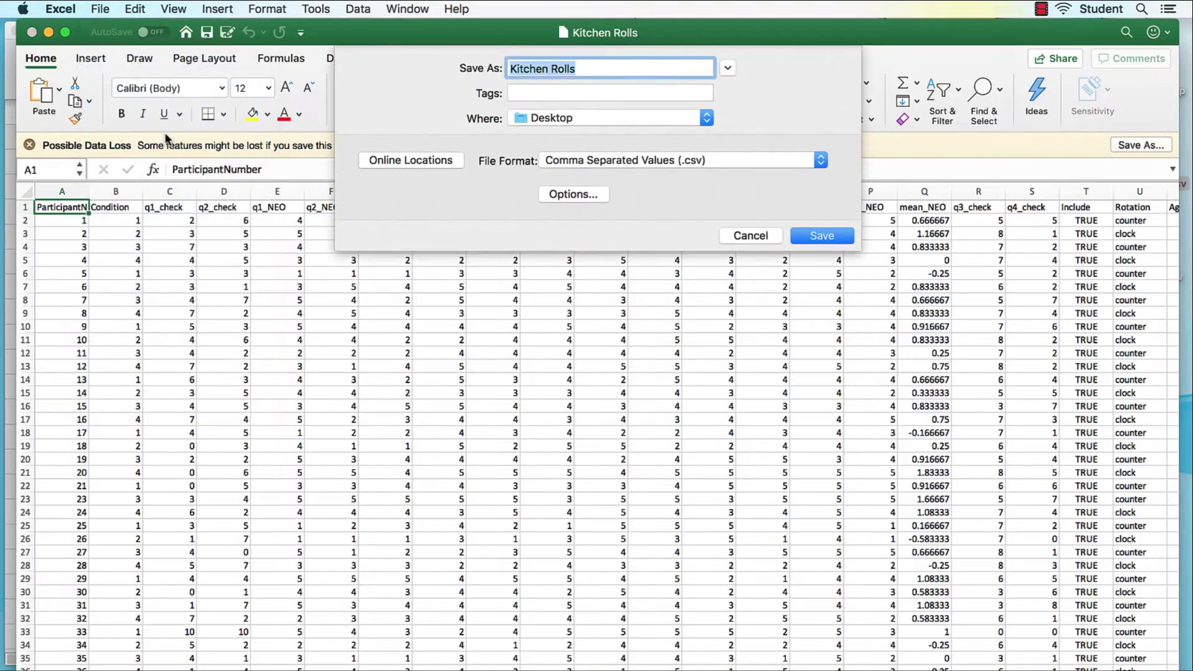
click(821, 161)
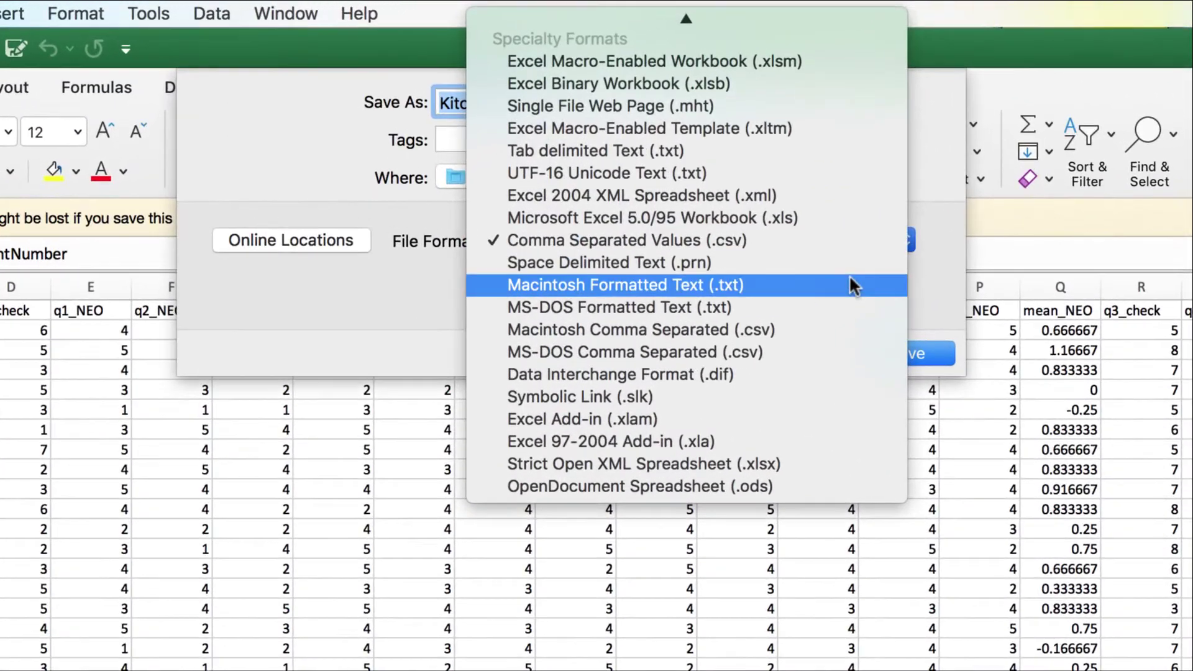
scroll(849, 275, up, 5)
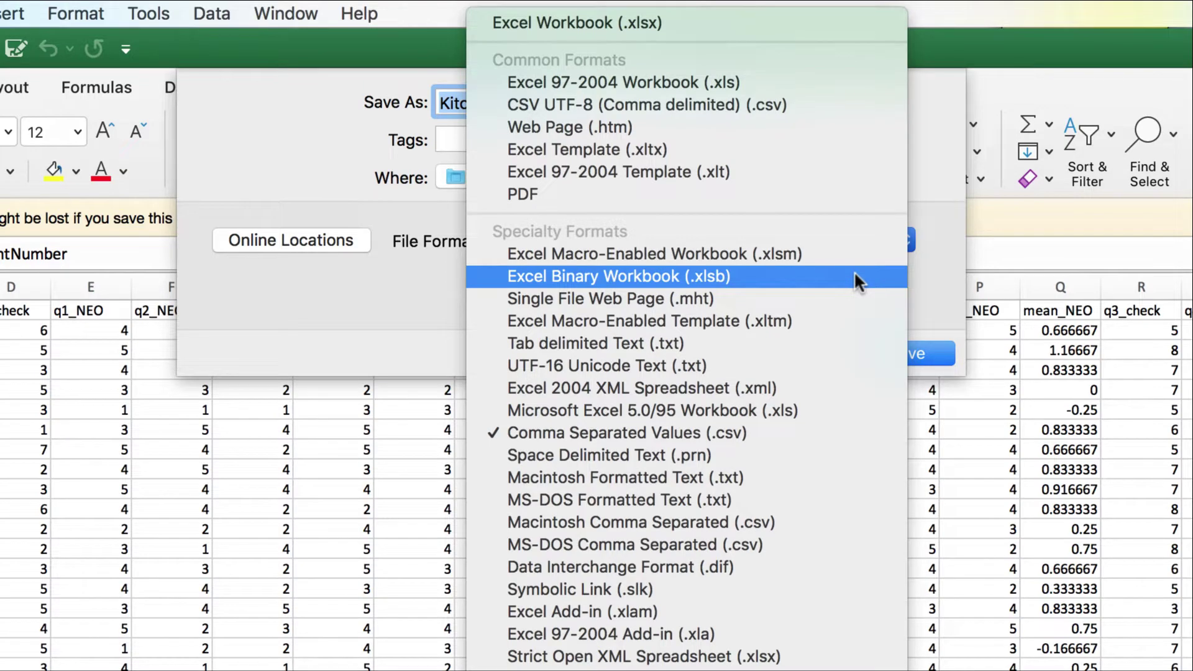
click(829, 21)
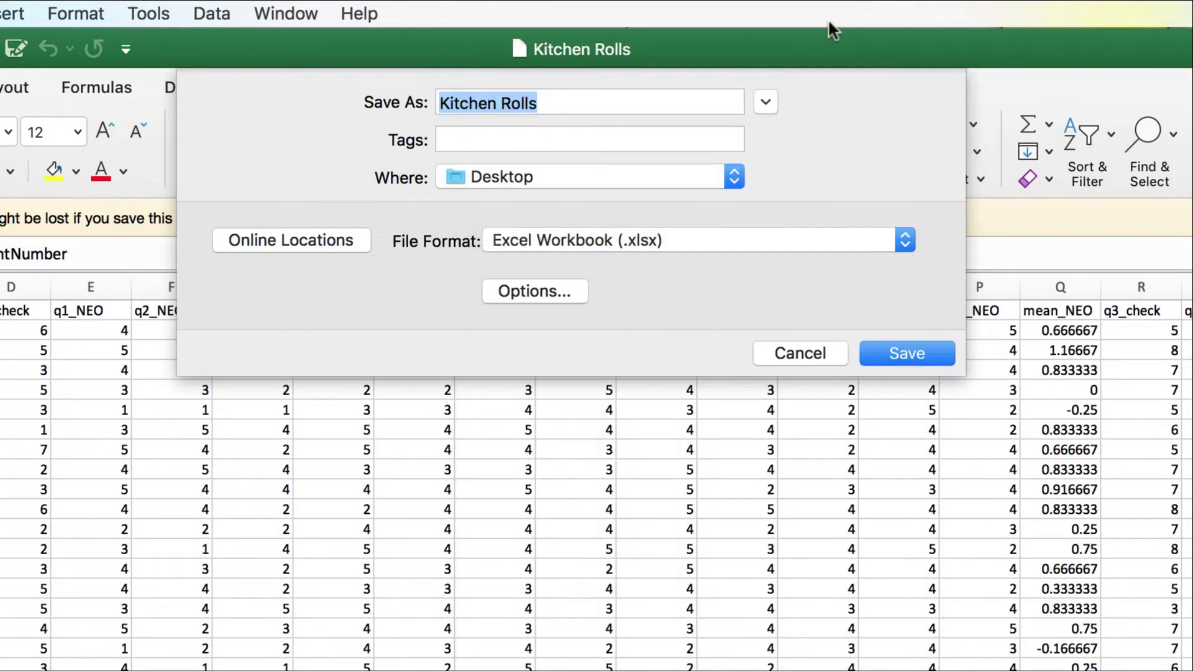
click(904, 352)
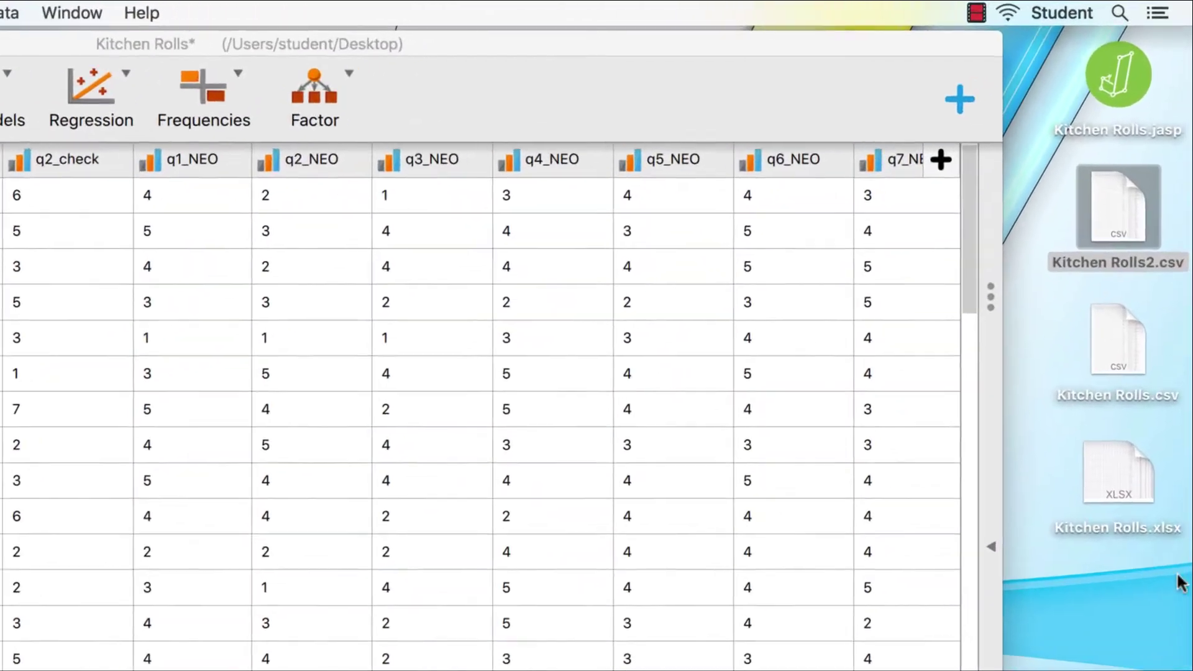
click(1118, 479)
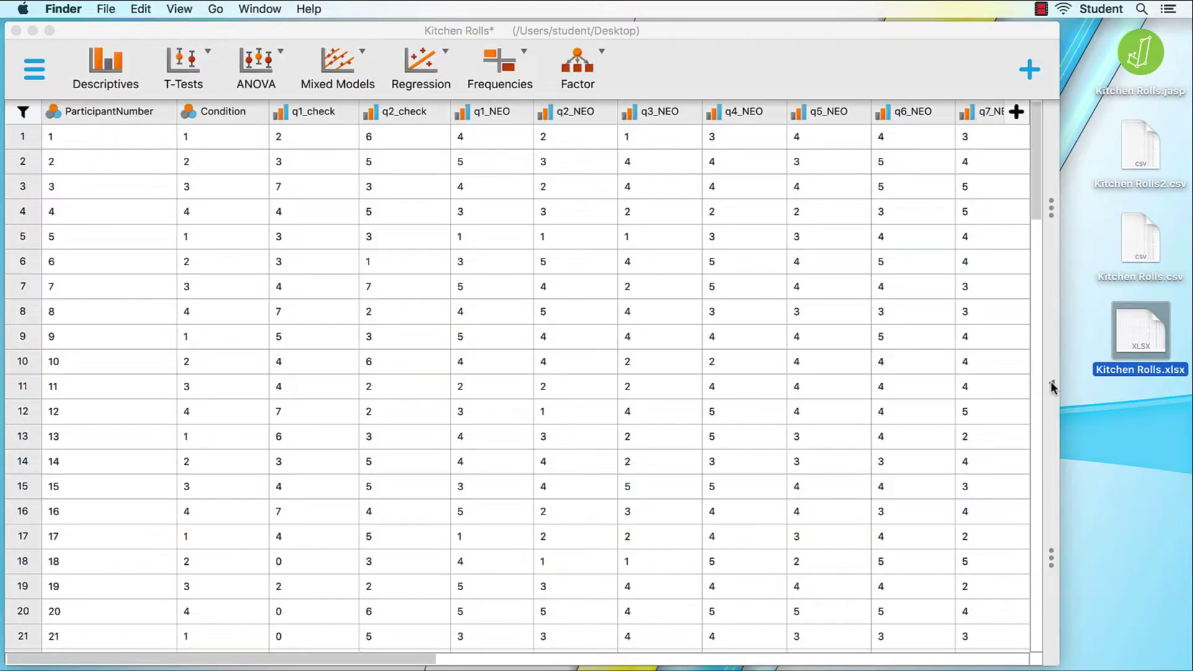
Return to the t-test results and export them to the Desktop as Kitchen Rolls.html
click(1050, 382)
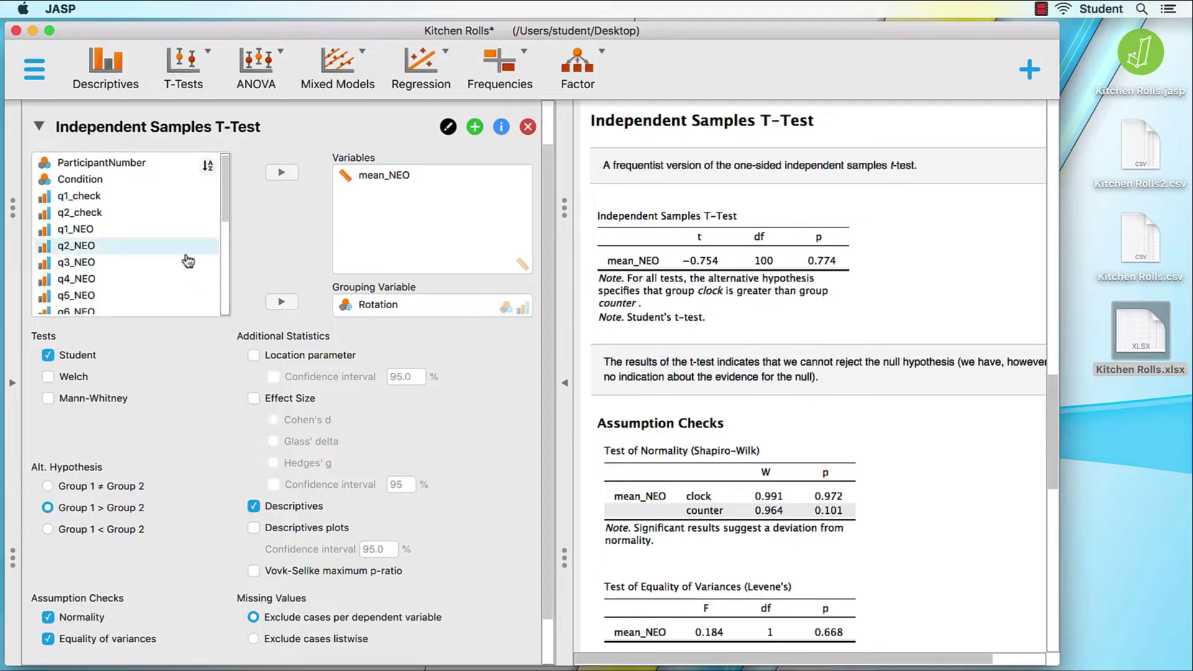
click(26, 78)
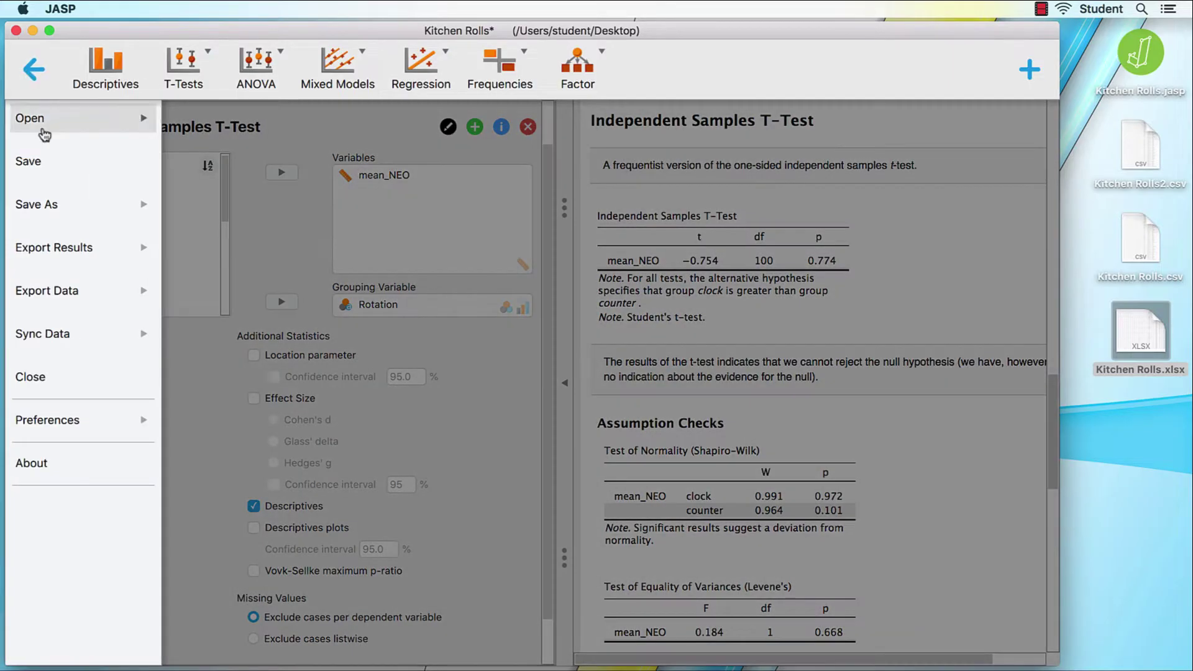
click(91, 251)
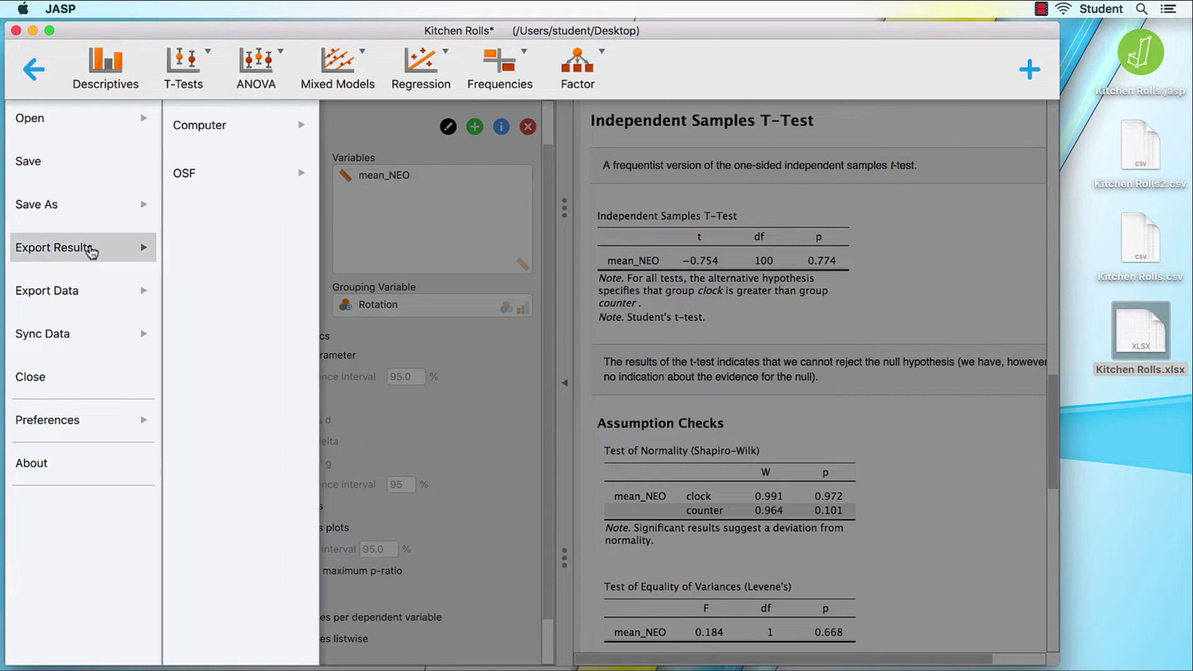
click(233, 134)
click(374, 212)
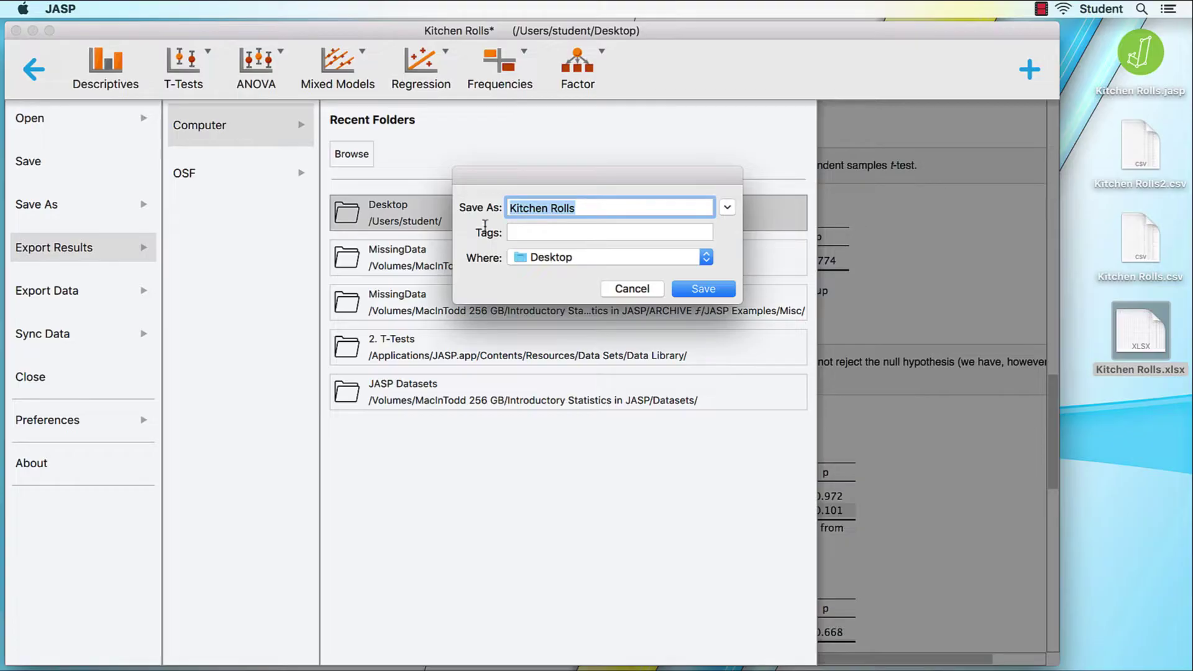
click(694, 289)
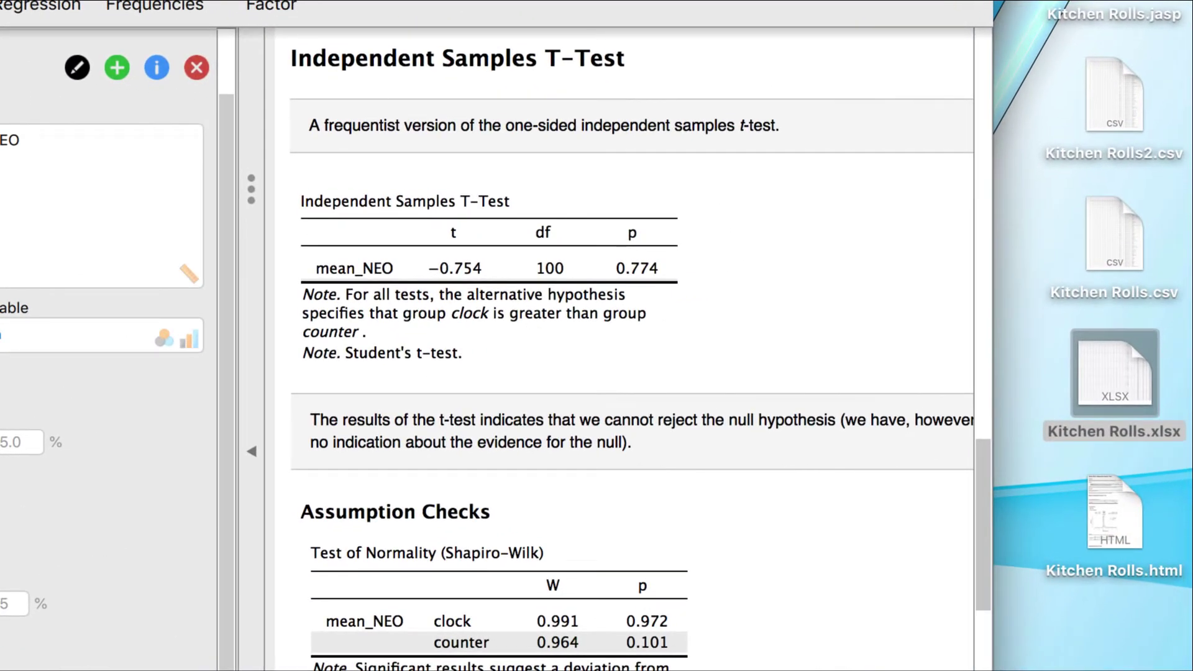
click(1122, 522)
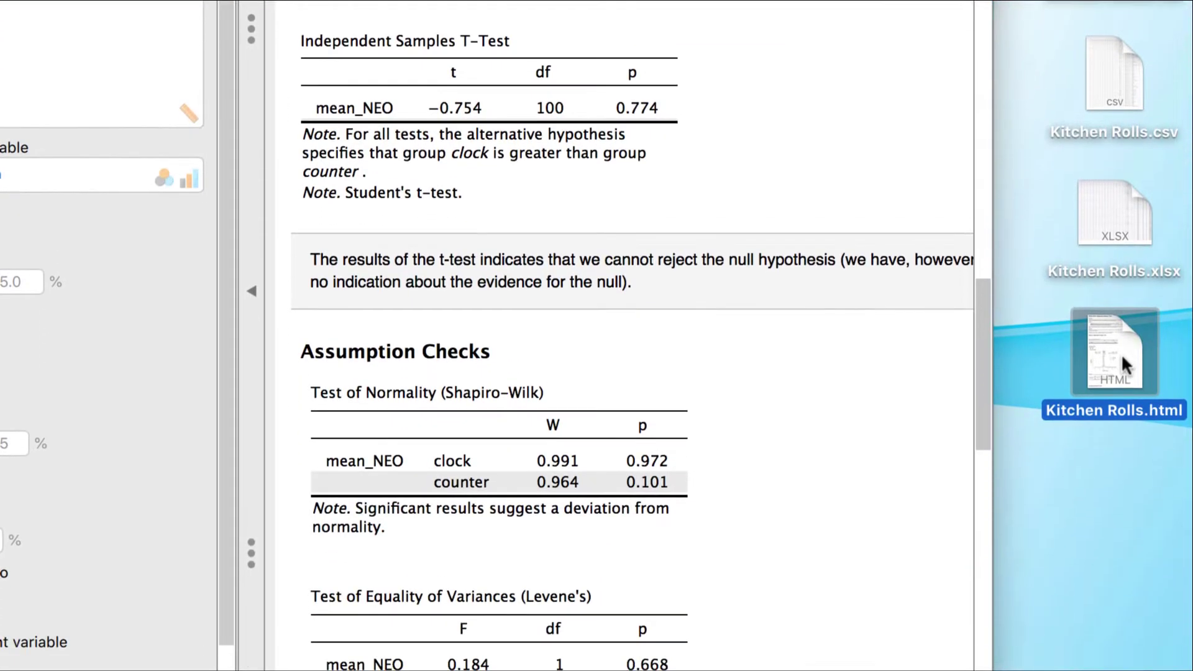
right_click(1122, 514)
mouse_move(1026, 354)
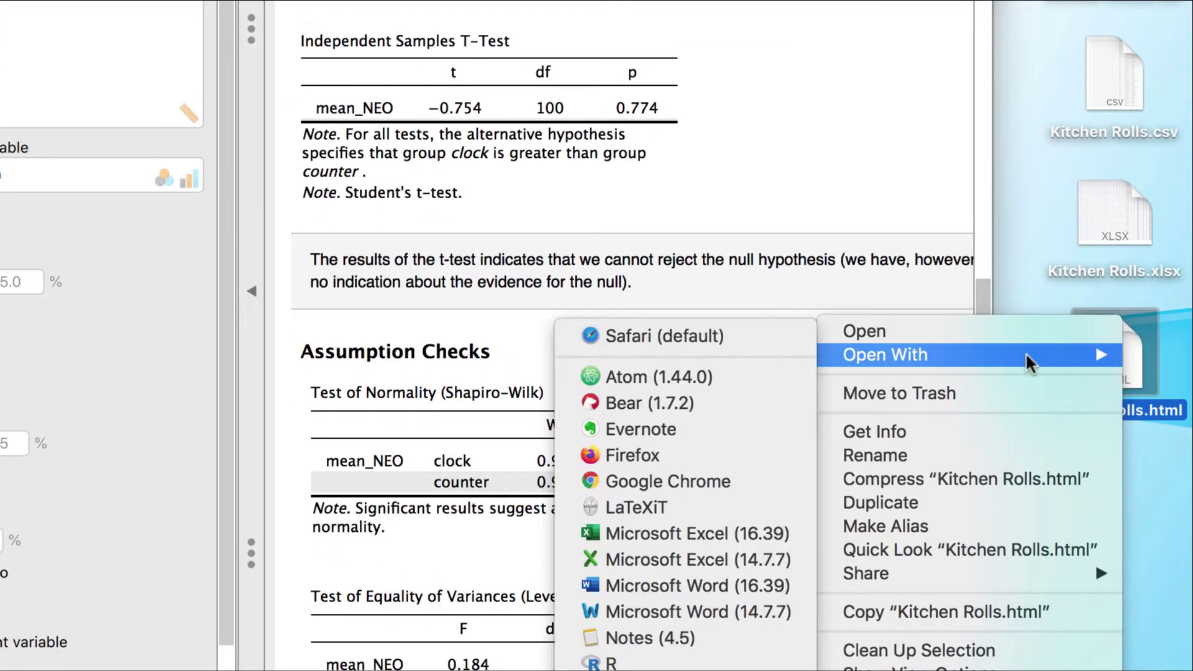
click(653, 455)
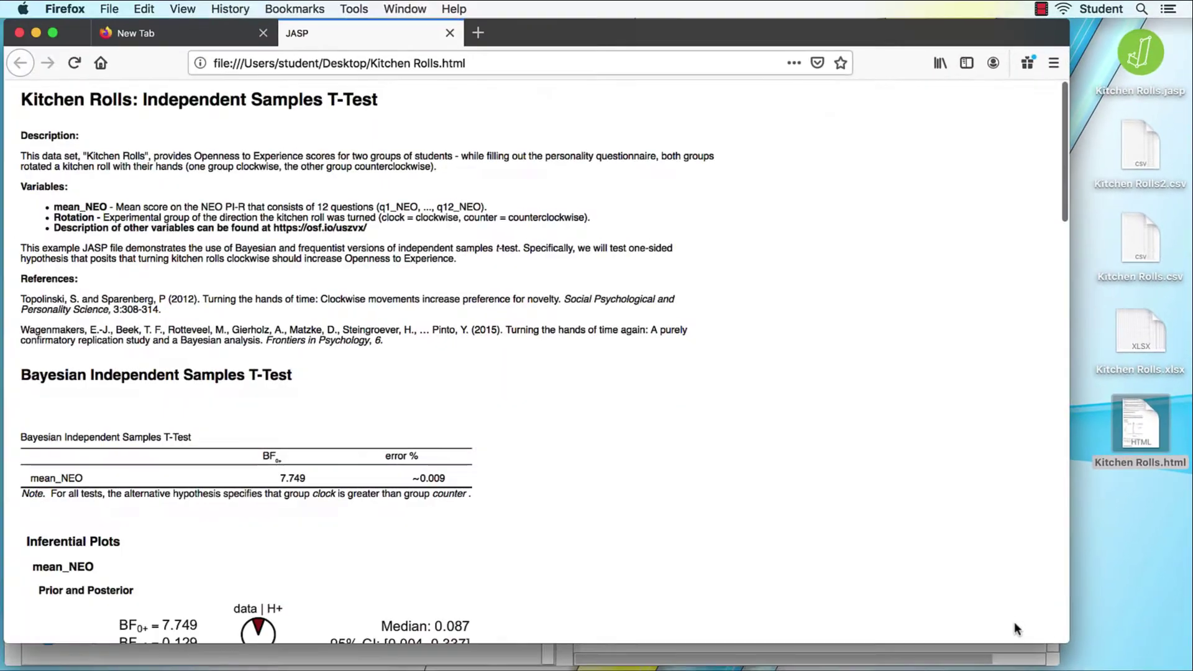
scroll(714, 433, down, 5)
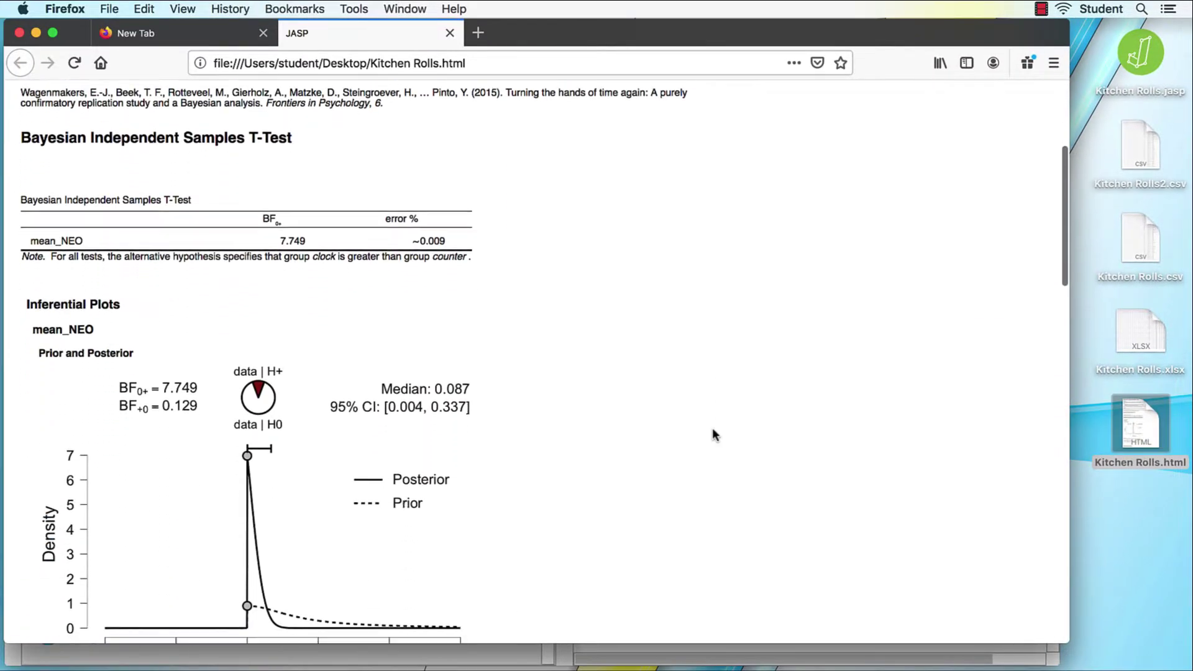
scroll(713, 429, down, 15)
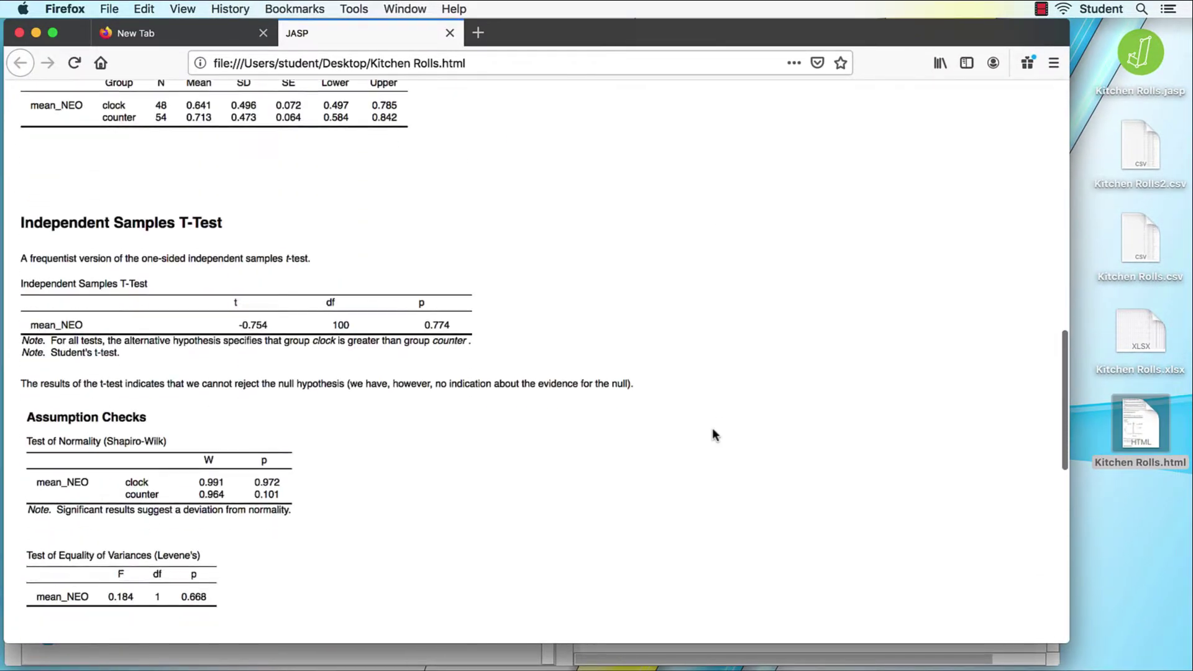
click(36, 32)
click(1141, 430)
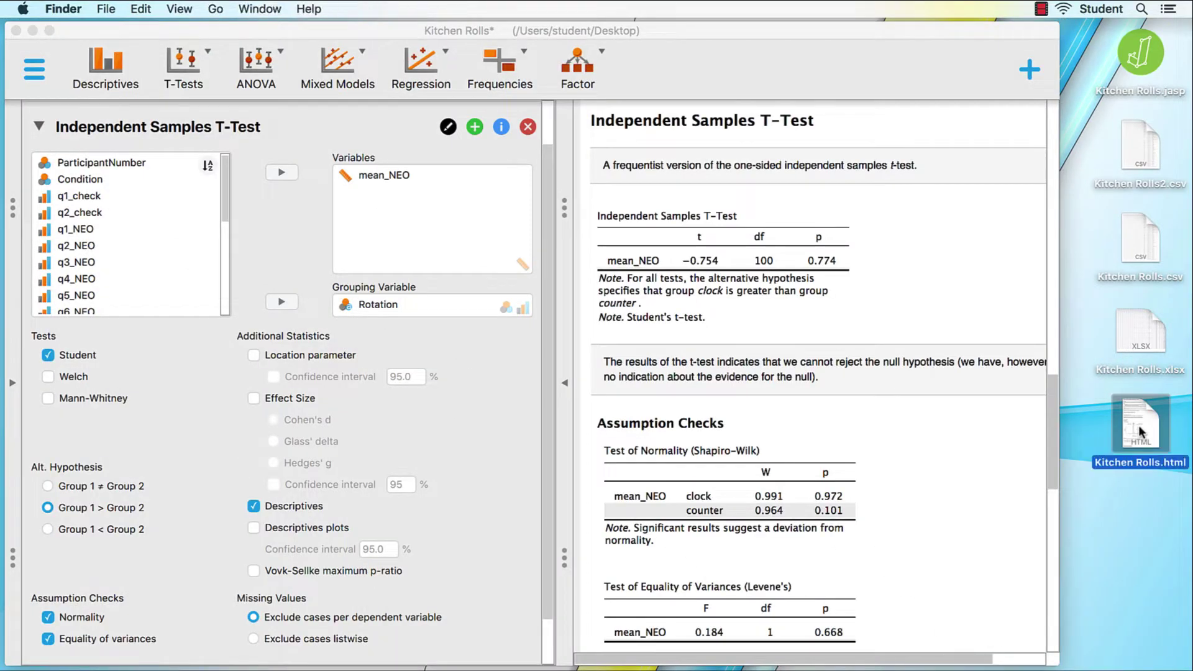
right_click(1140, 430)
mouse_move(1069, 426)
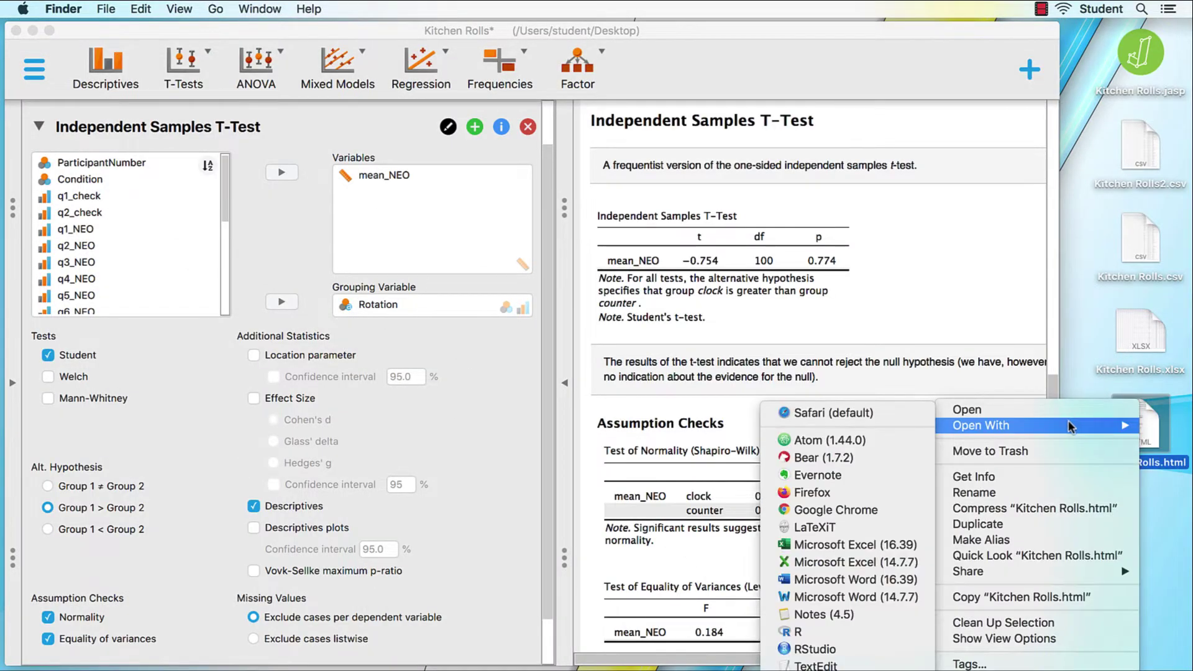
click(859, 581)
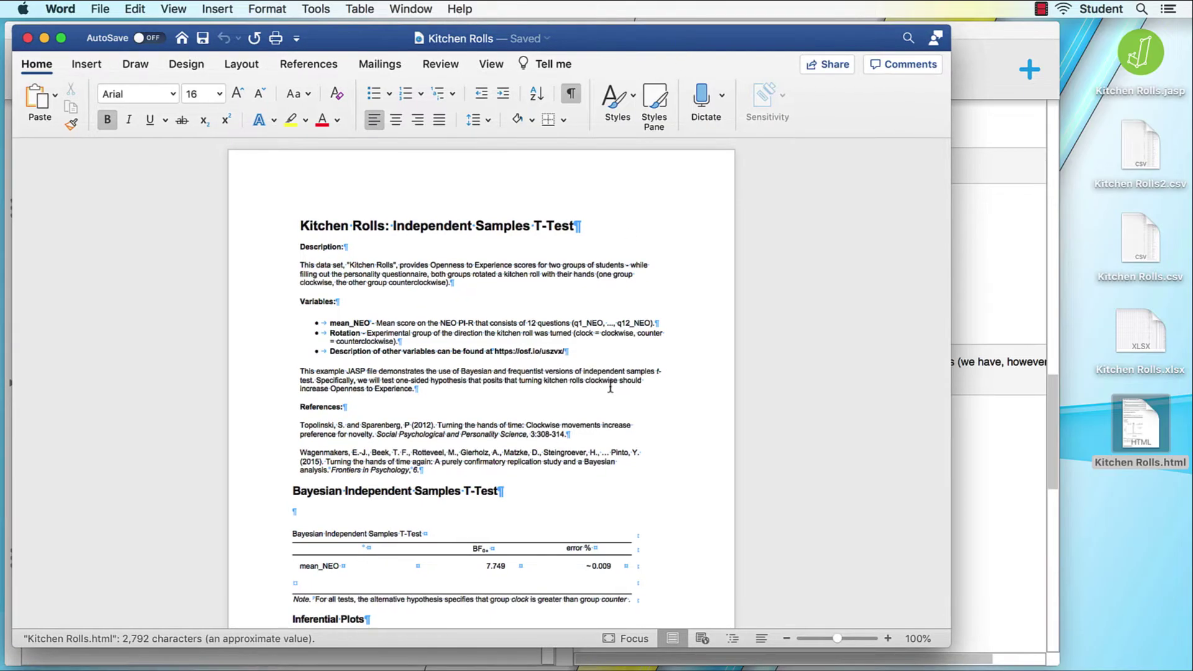
scroll(611, 388, down, 15)
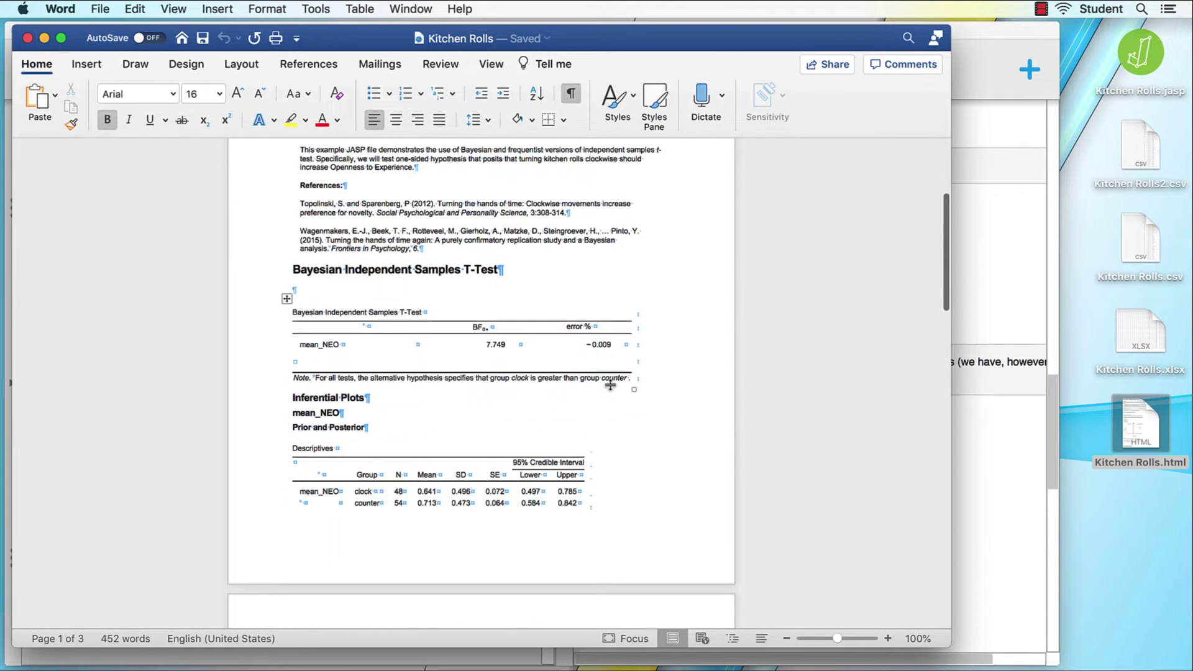
scroll(610, 385, down, 5)
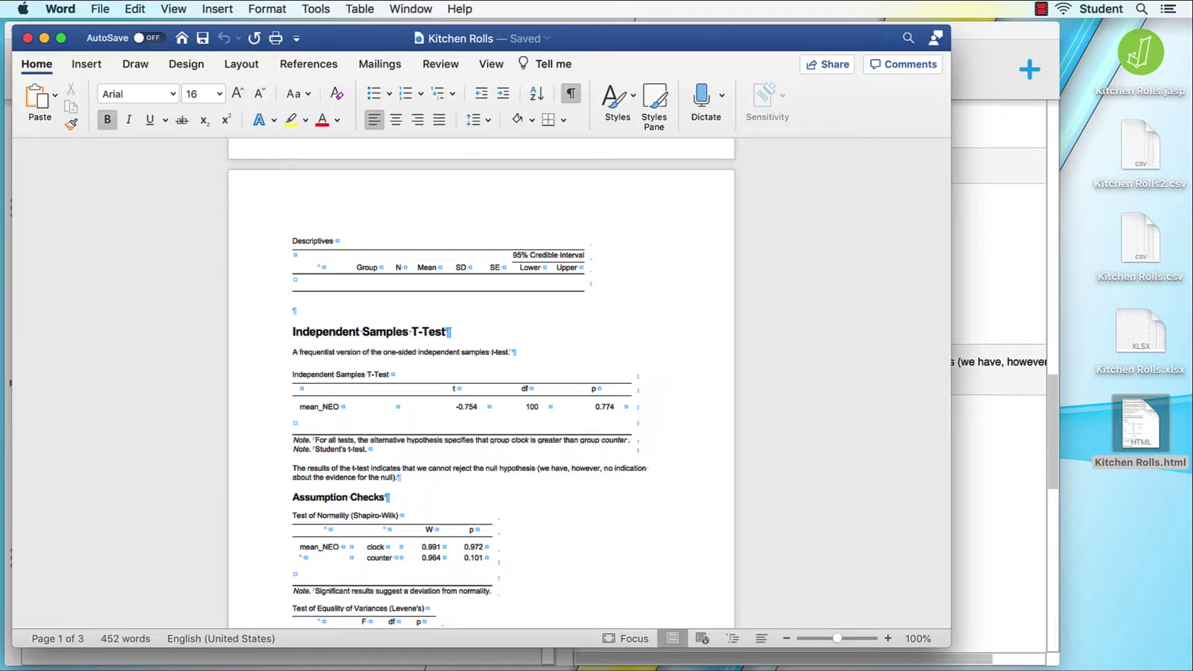
click(44, 38)
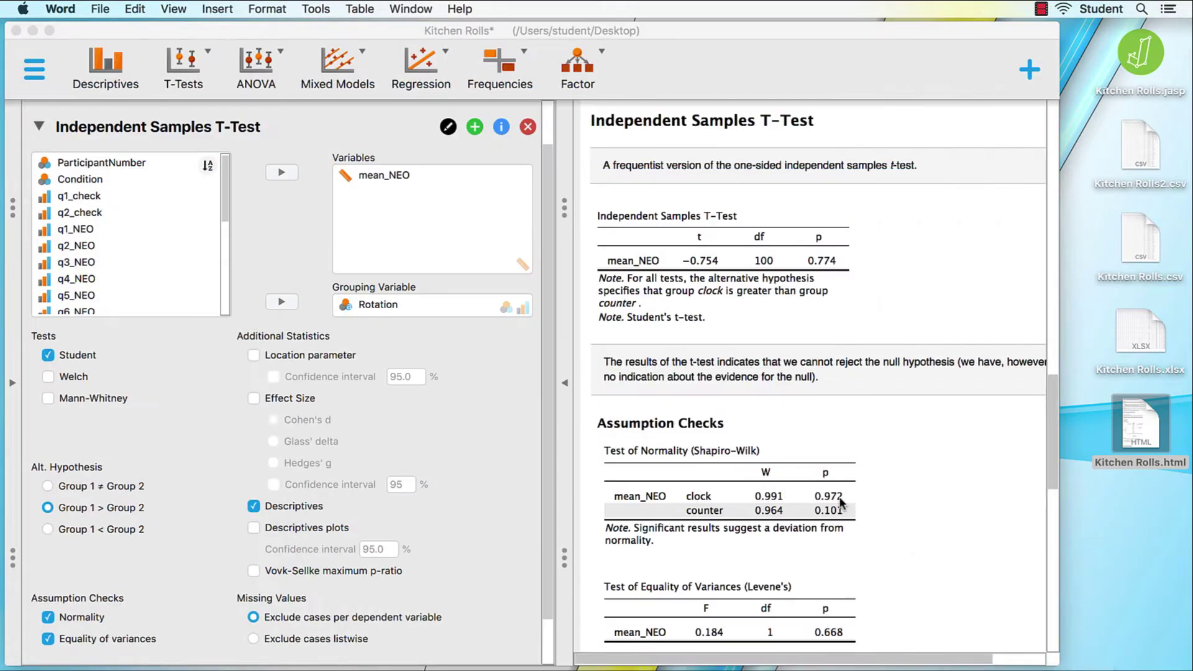
Open the exported Kitchen Rolls.html results in Microsoft Excel
click(1143, 428)
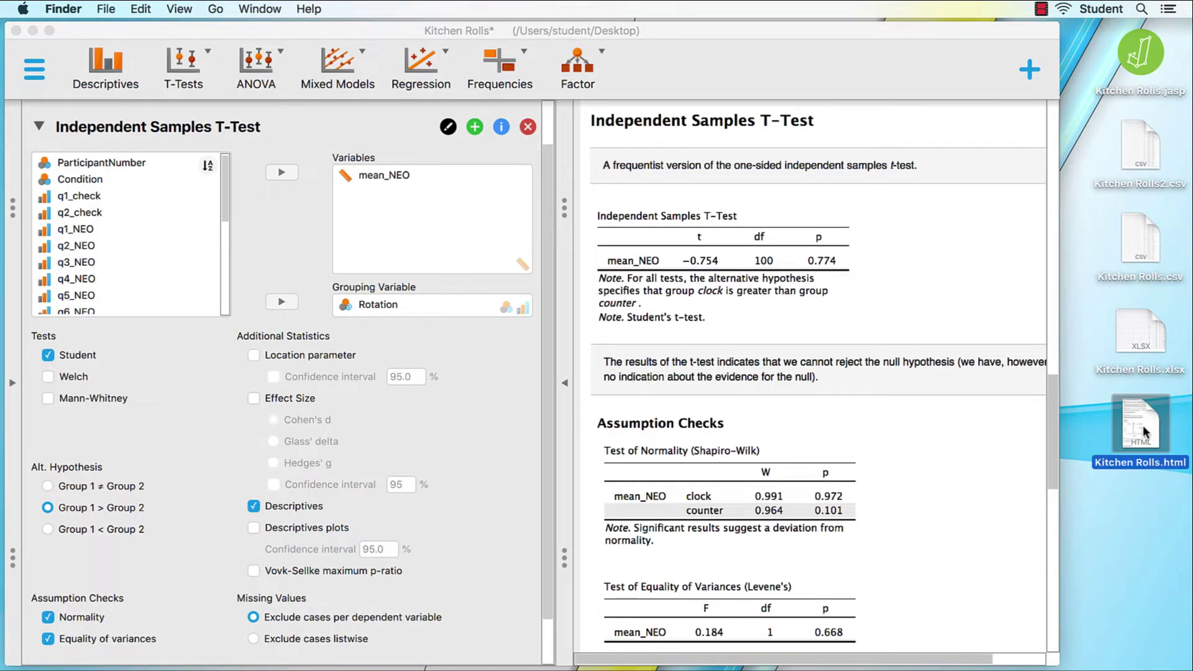
right_click(1144, 425)
mouse_move(1071, 427)
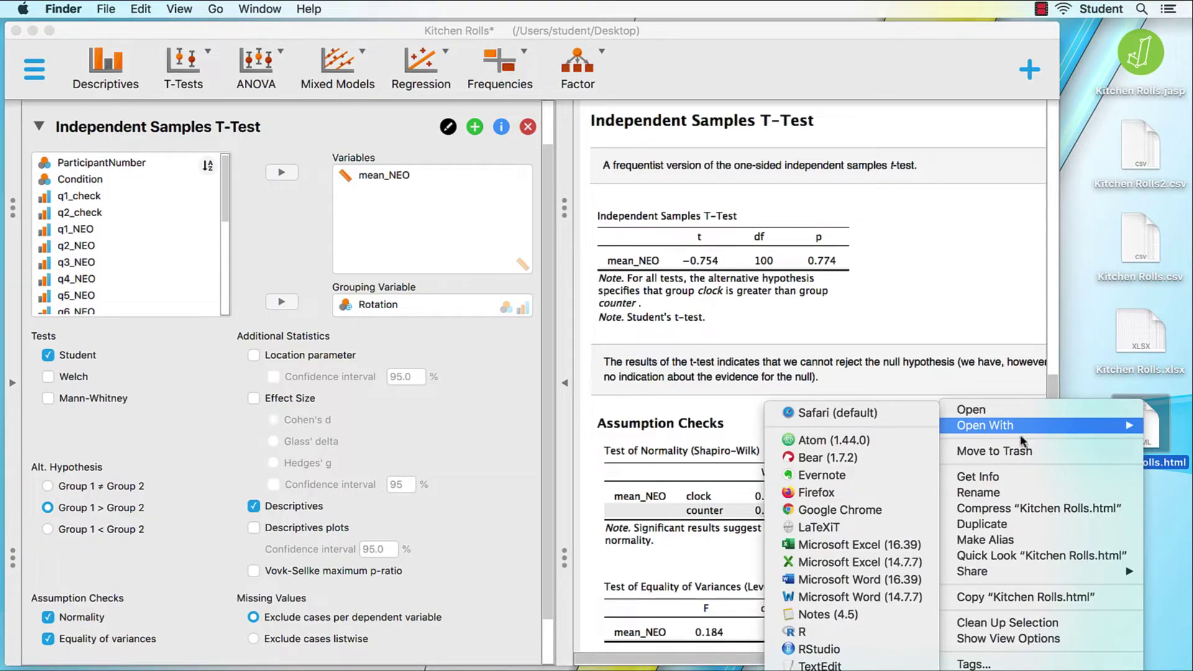
click(870, 547)
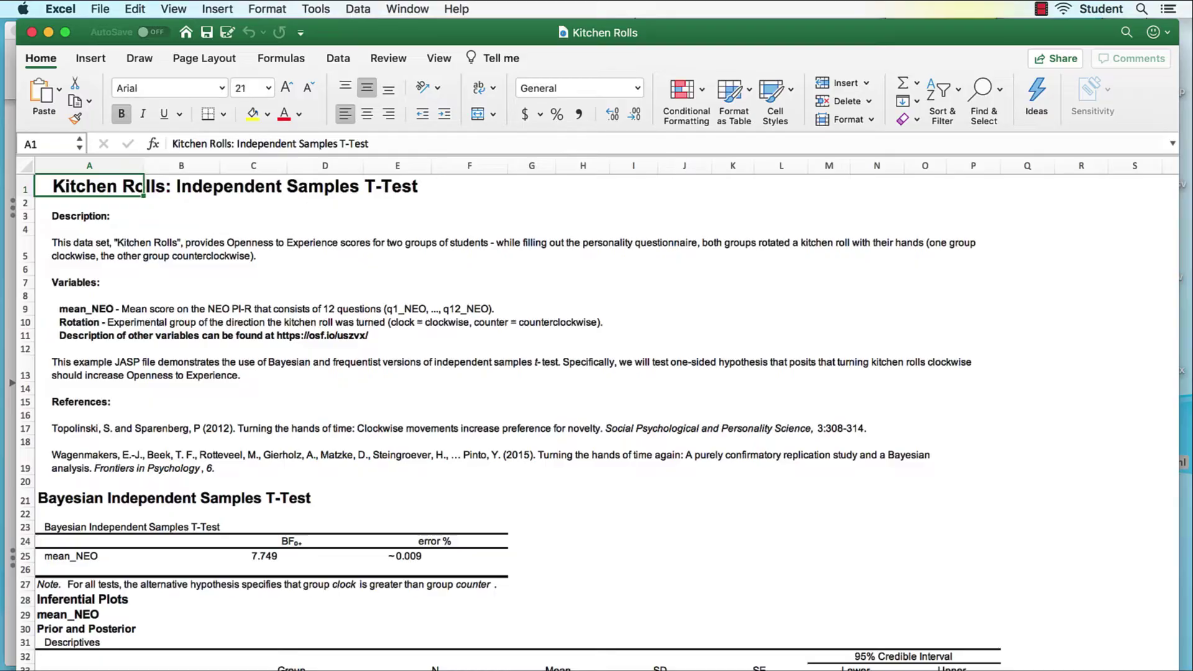
scroll(606, 528, down, 20)
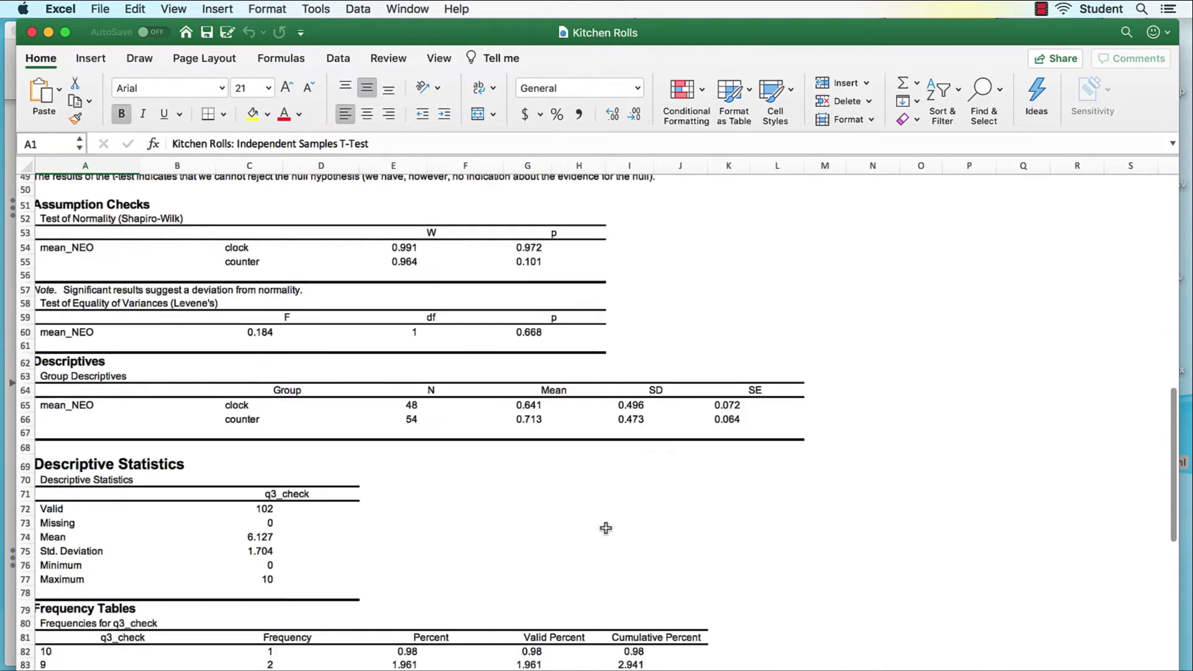
Insert a blank row above row 90, the value 1 frequency row
click(28, 409)
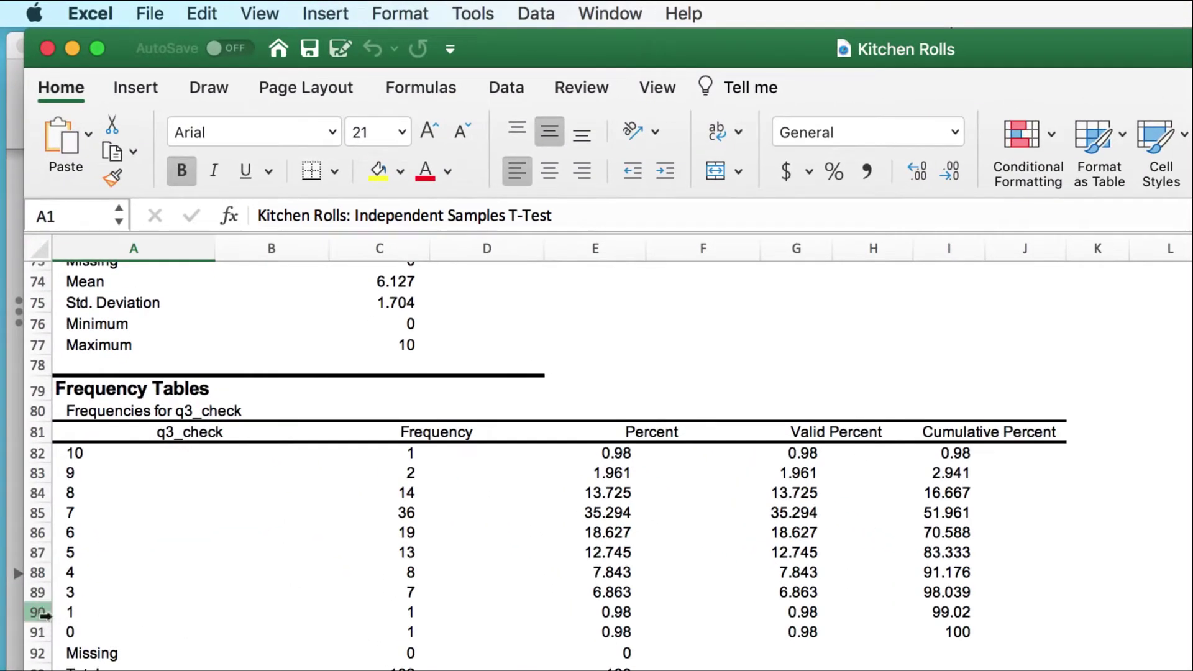
click(327, 14)
click(338, 65)
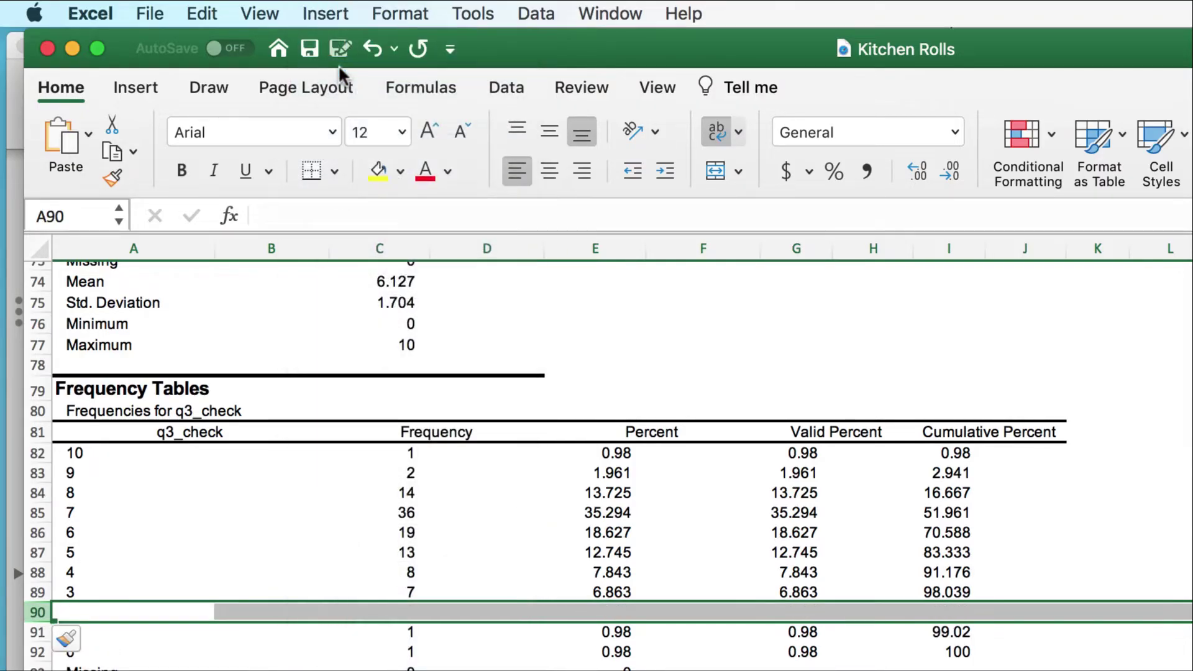
Fill the new row with value 2, frequencies 0, 0, 0 and cumulative percent 98.039
click(134, 611)
text(2)
click(405, 611)
text(0)
key(Tab)
text(0)
key(Tab)
text(0)
key(Tab)
key(Tab)
text(98.039)
click(404, 670)
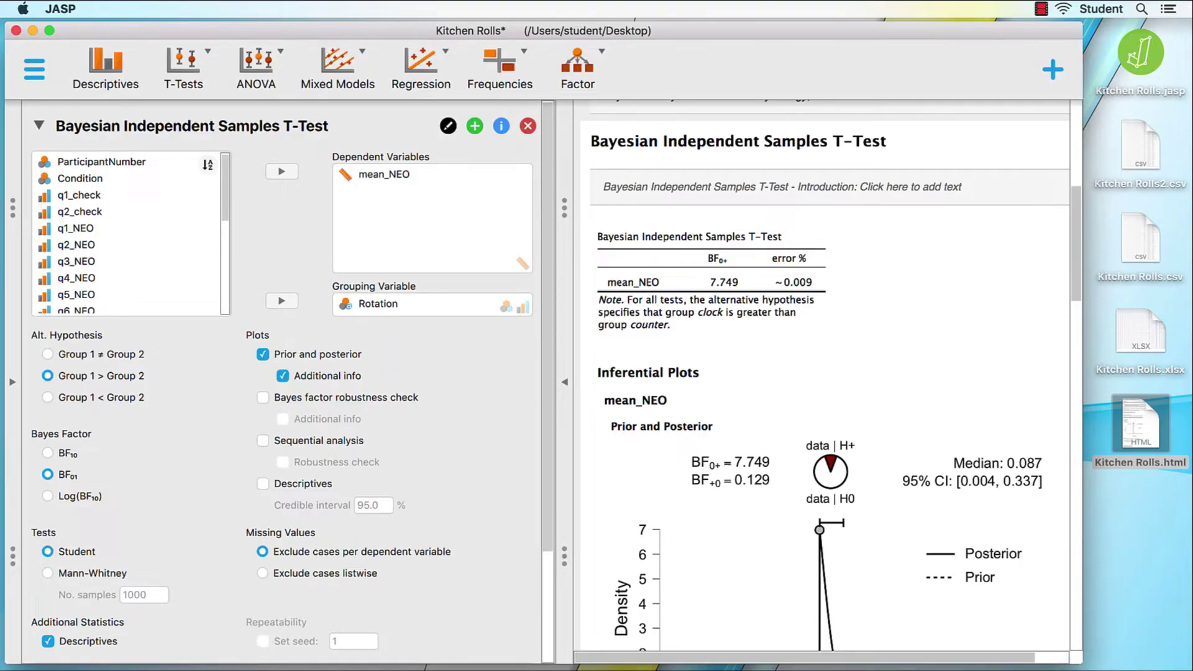
Copy the mean_NEO Prior and Posterior plot from its dropdown menu
scroll(763, 460, down, 5)
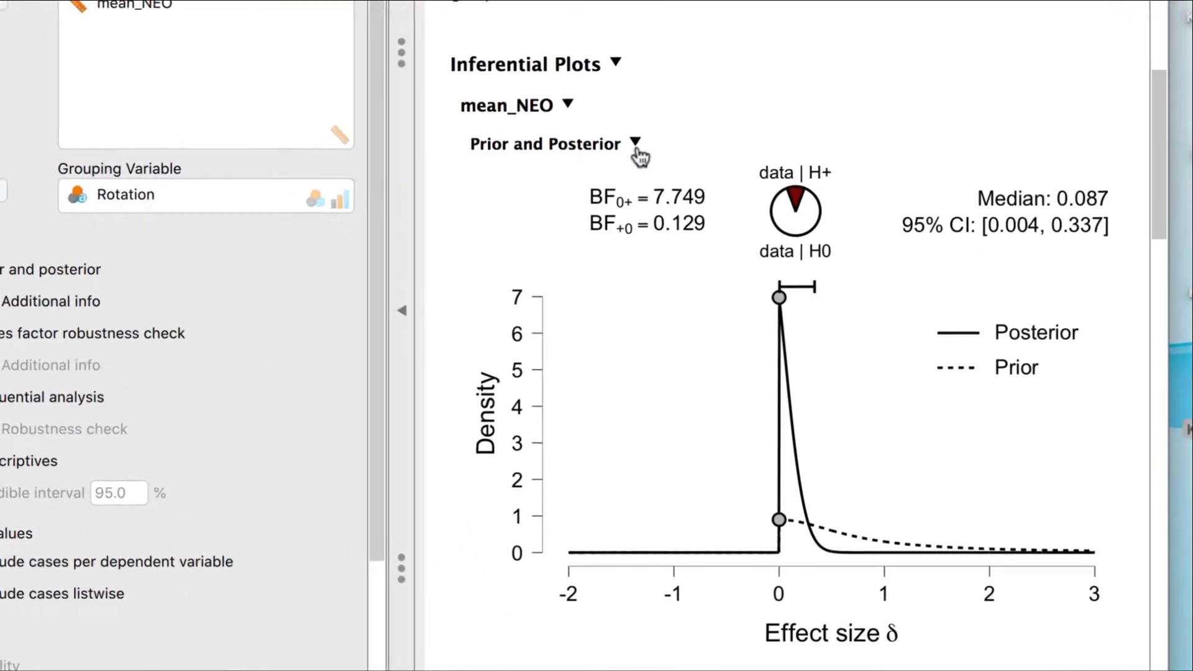
click(722, 271)
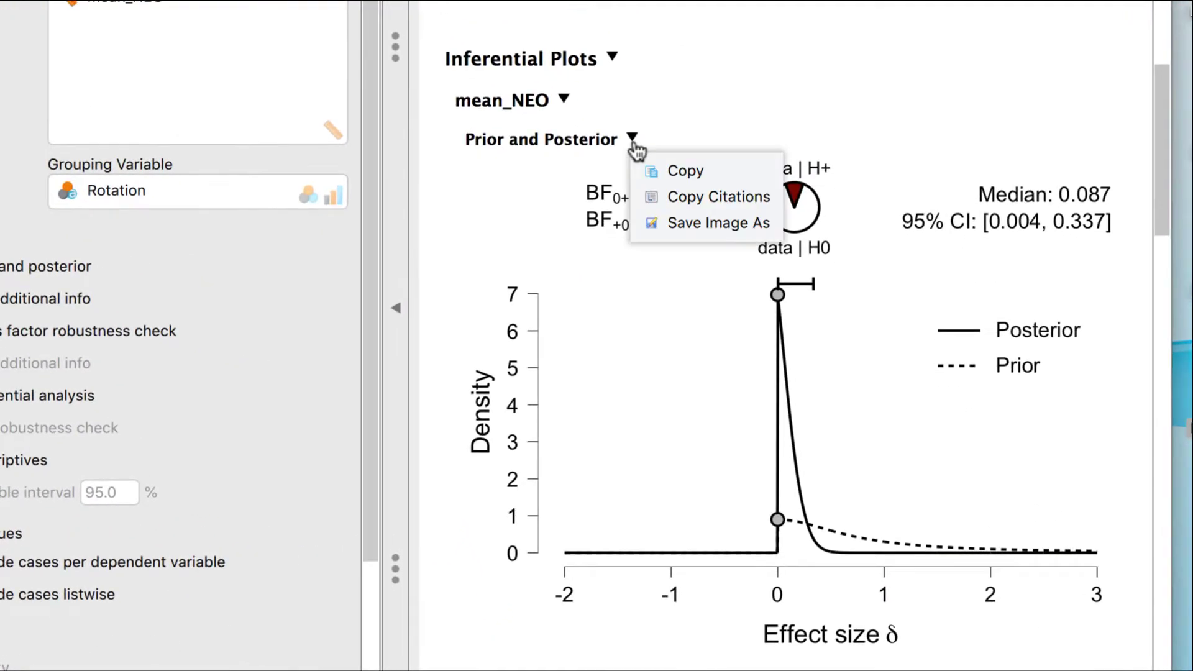
click(721, 170)
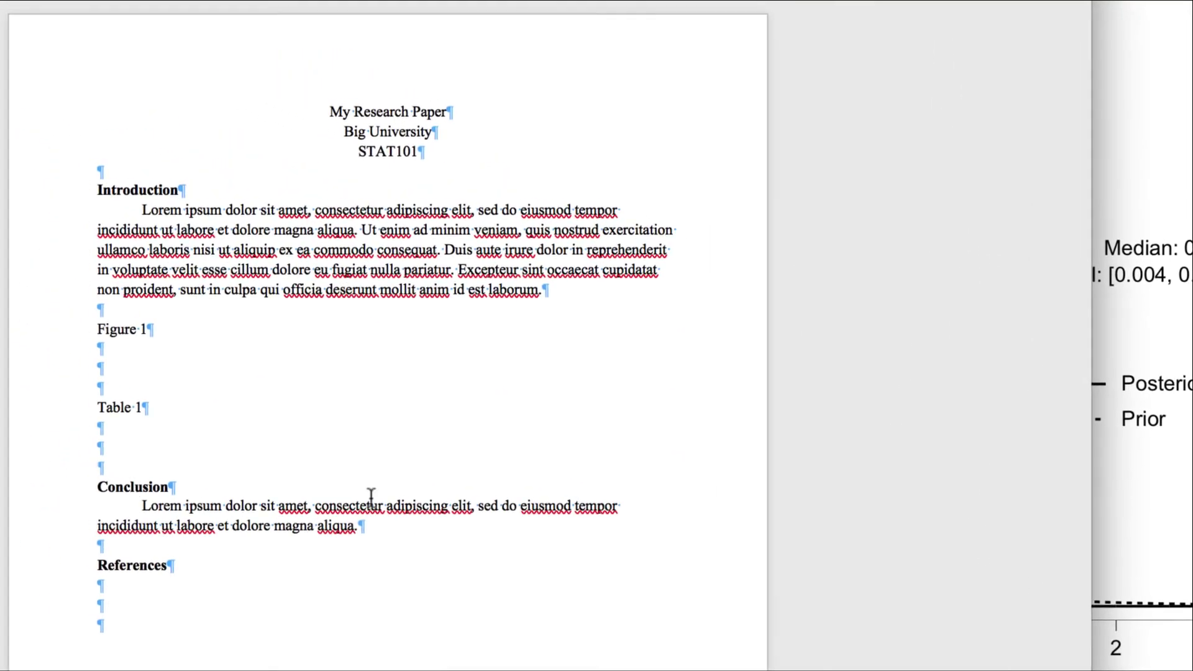
Paste the plot on the empty line under Figure 1, granting Word access to the image
right_click(123, 368)
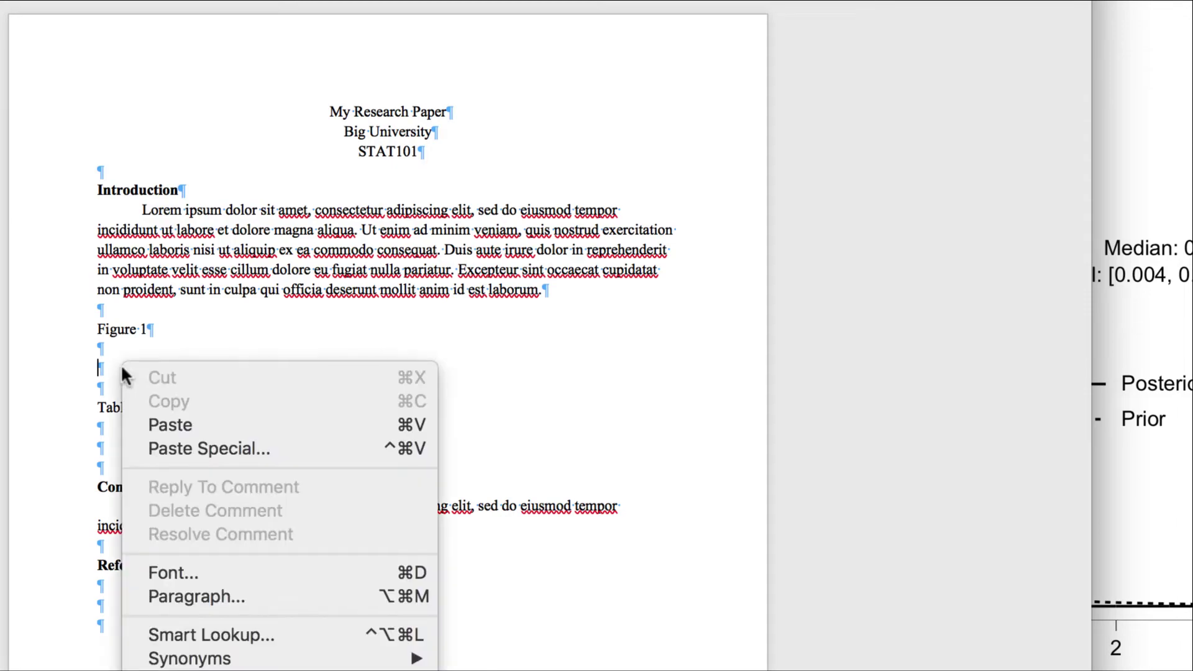
click(175, 419)
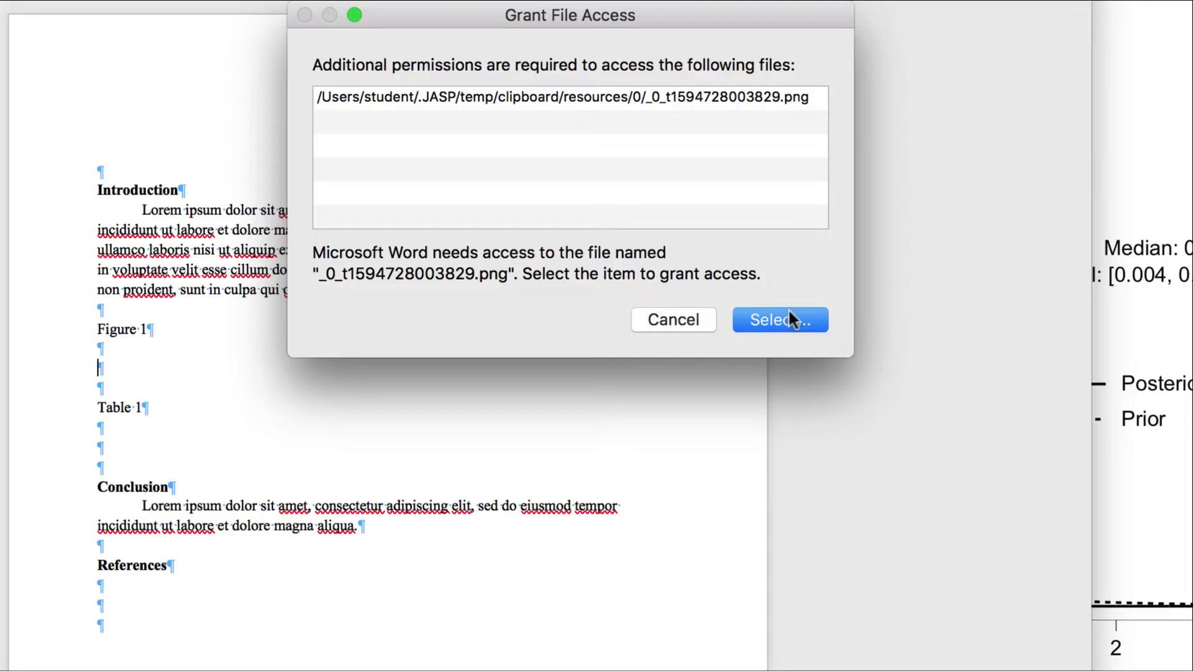
click(787, 318)
click(954, 560)
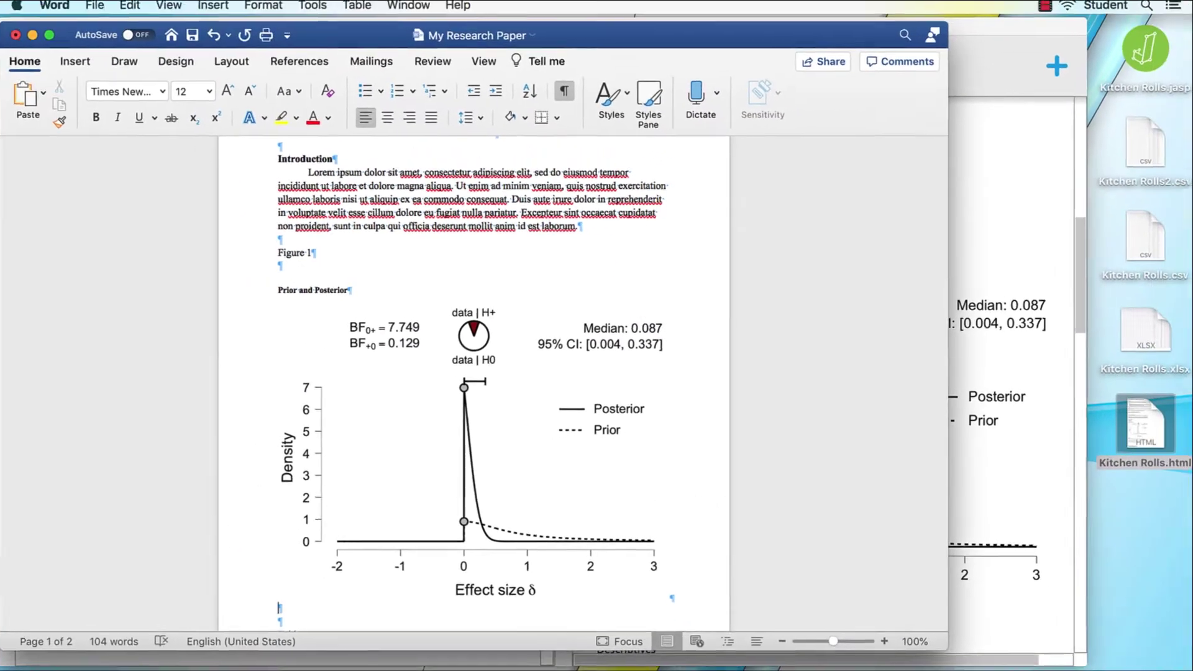
key(super+Tab)
click(723, 268)
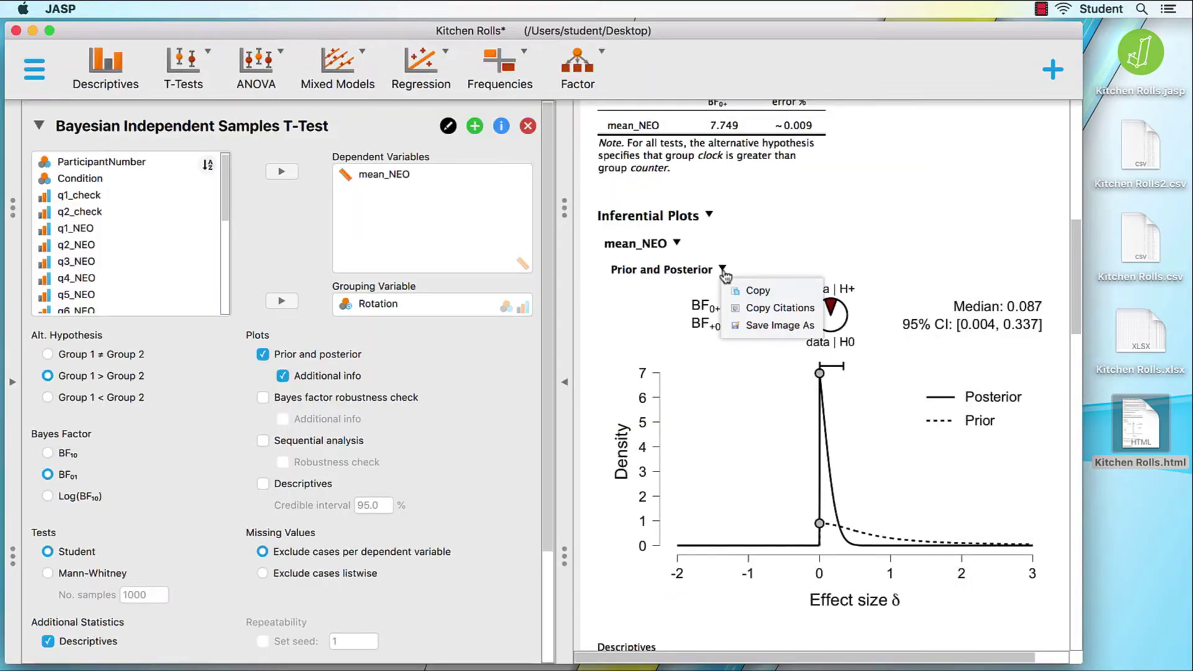
Copy the analysis citations in JASP and paste them below the References heading
click(792, 308)
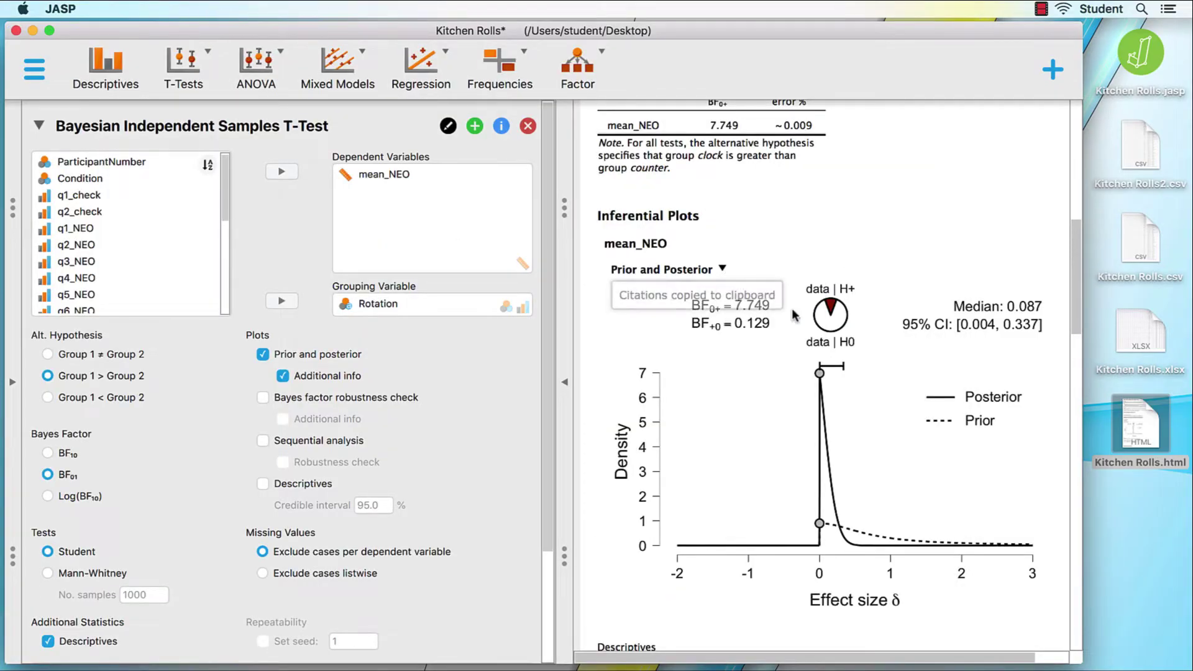
key(ctrl+Up)
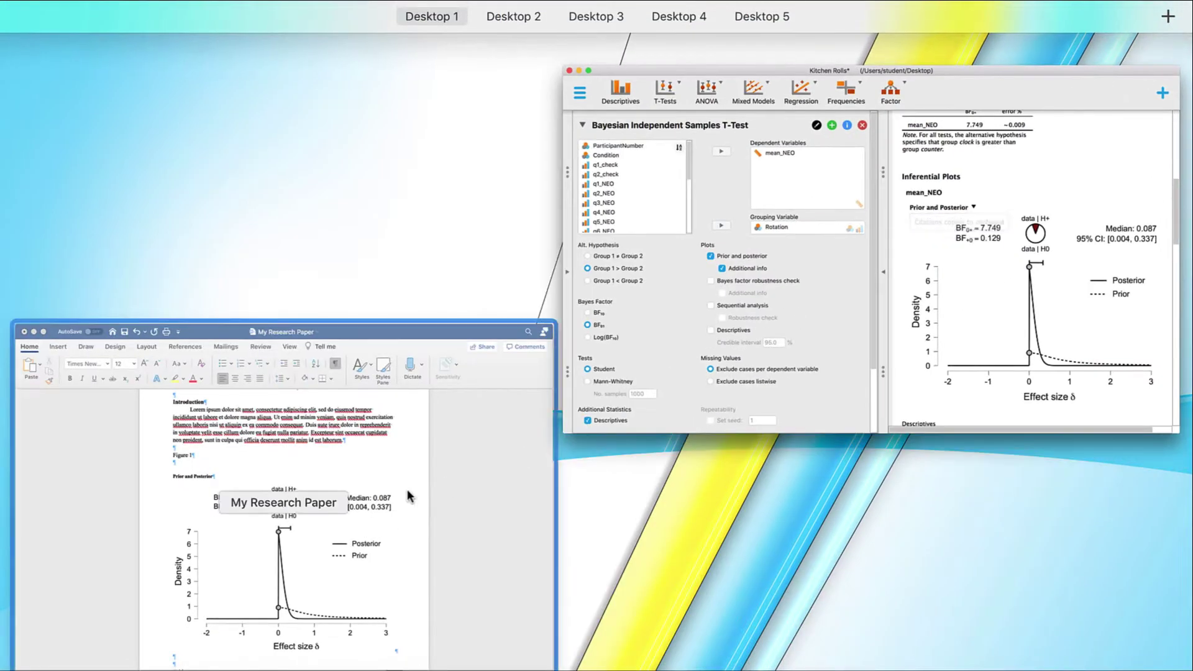
click(373, 498)
scroll(463, 512, down, 10)
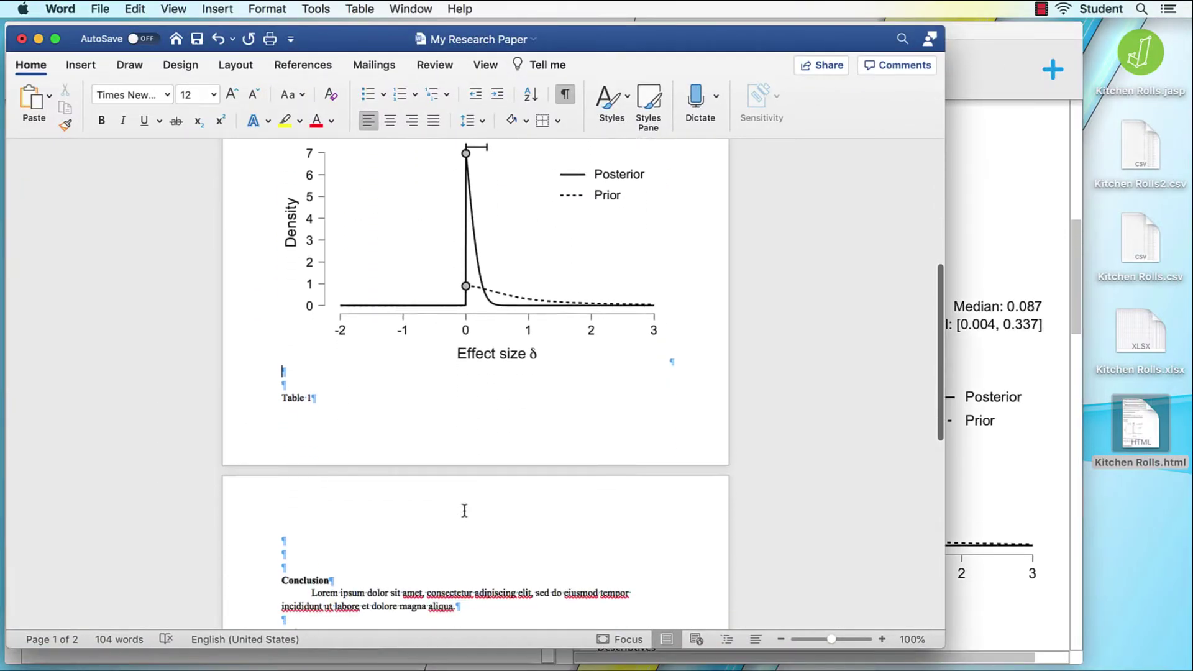
click(291, 517)
right_click(291, 518)
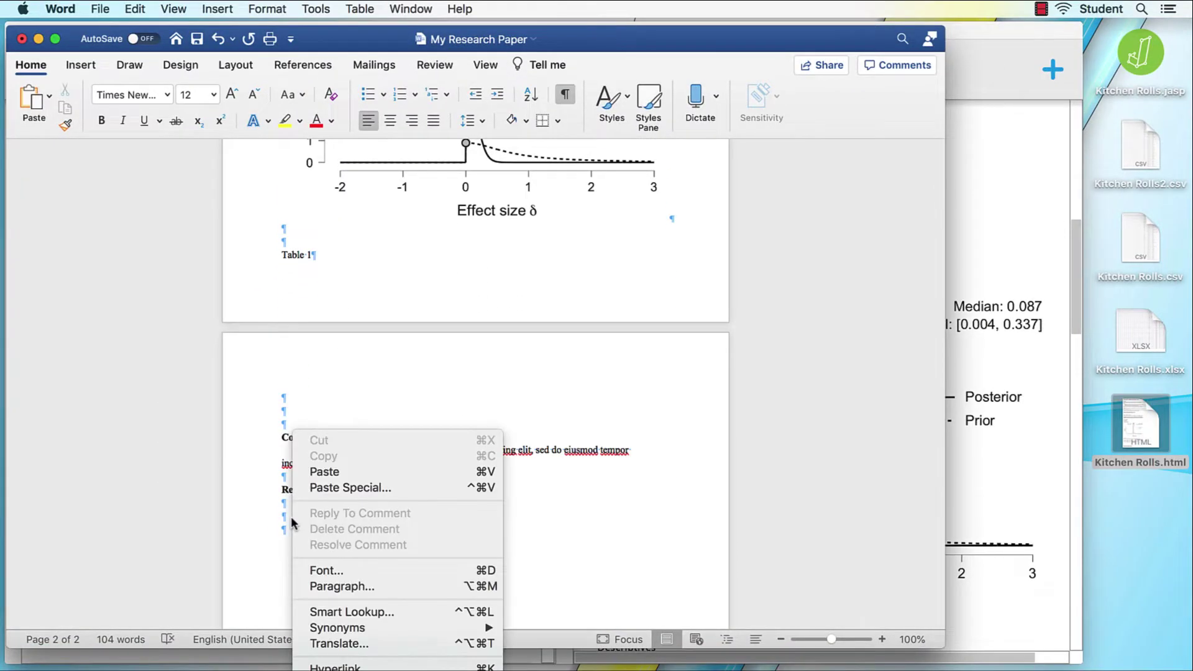
click(341, 473)
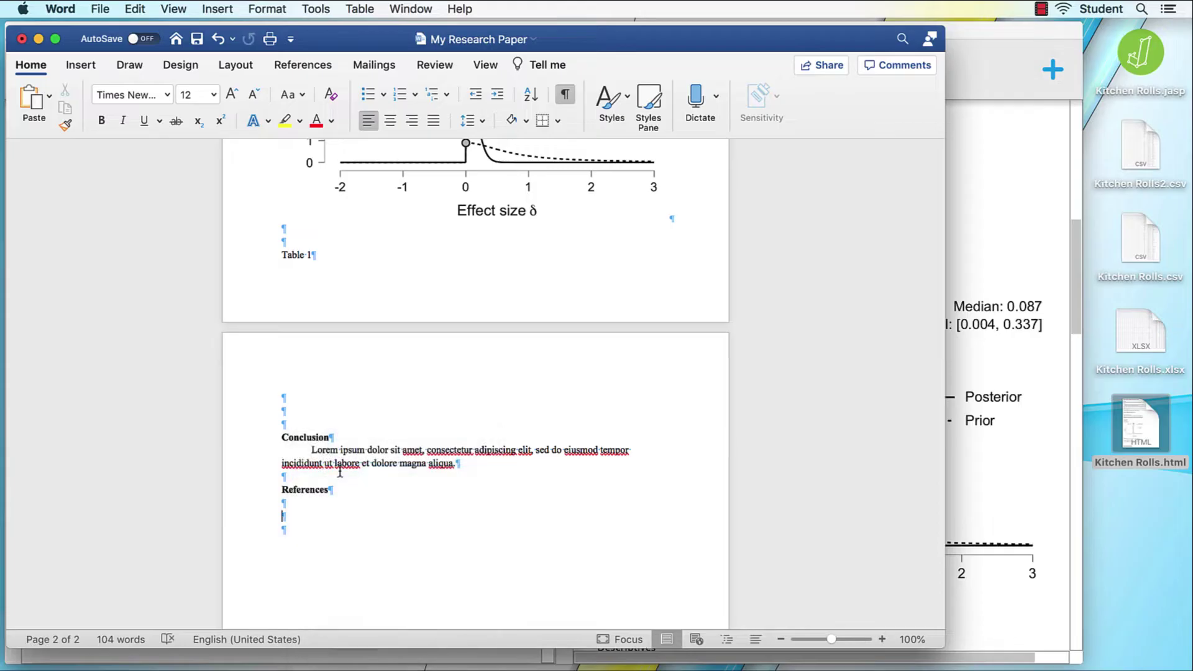
Copy the t-test table's citations again and paste them under References, giving two entries
click(979, 266)
scroll(996, 273, up, 3)
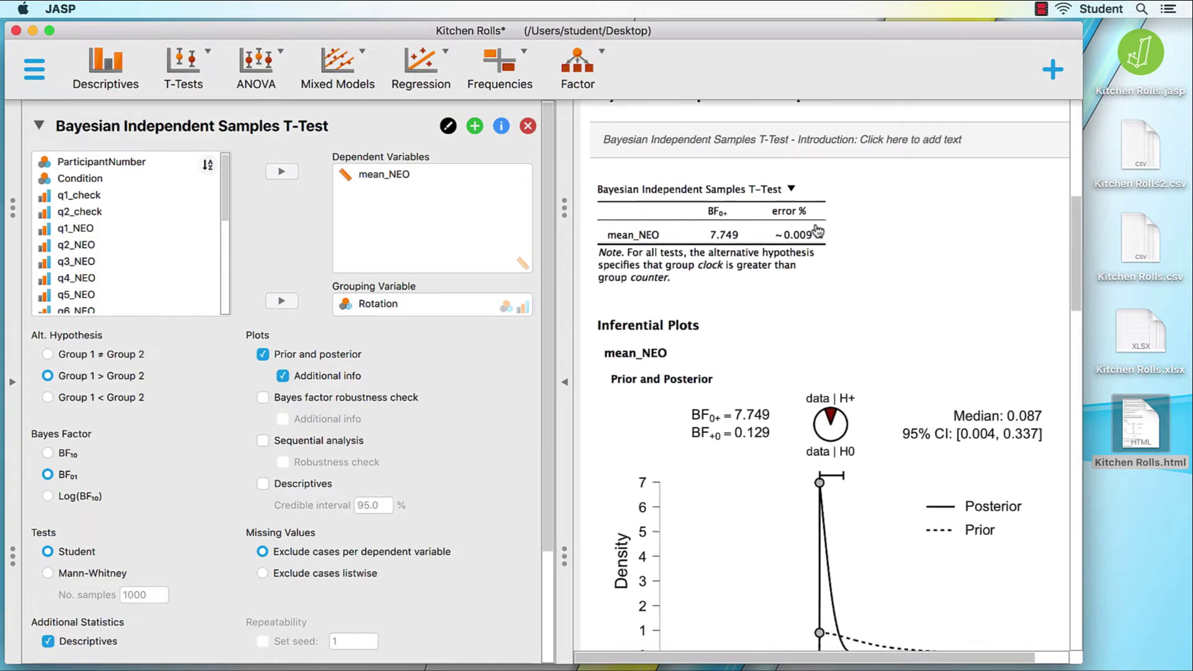
click(792, 190)
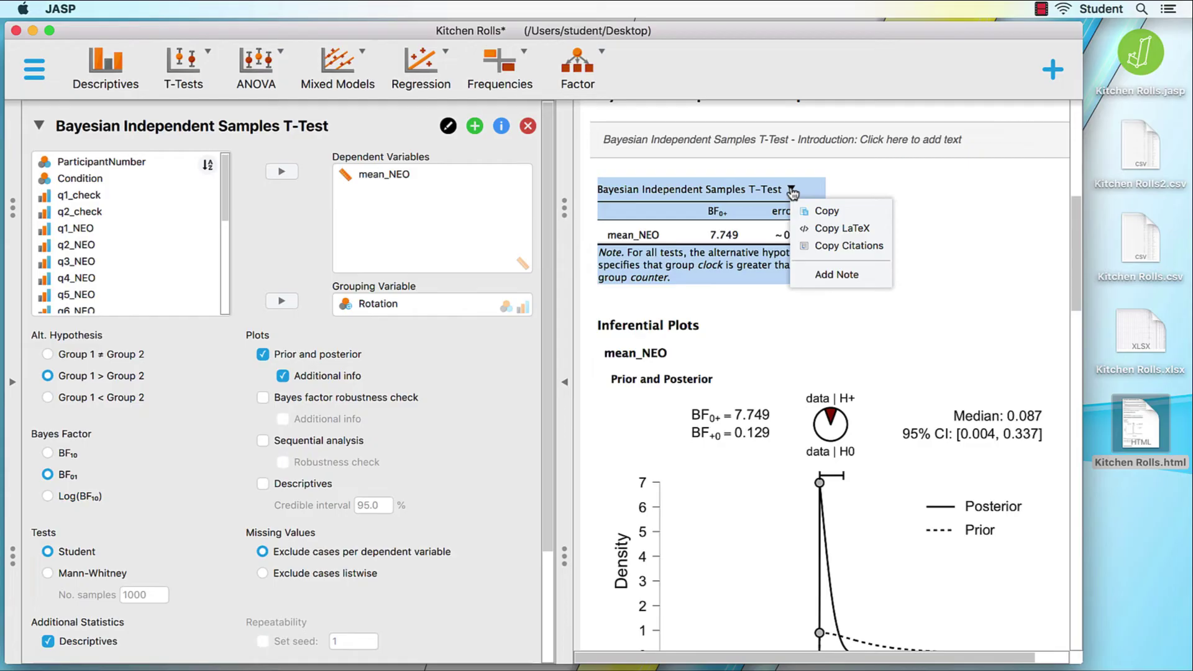
click(836, 245)
key(ctrl+Up)
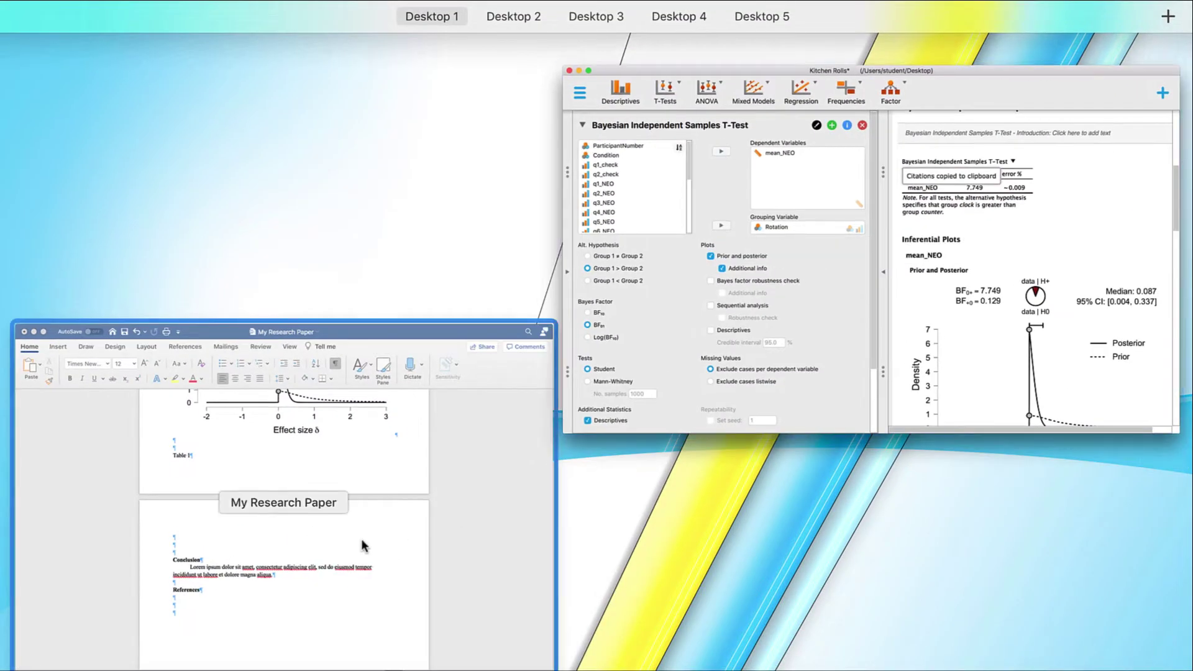
click(296, 516)
right_click(296, 516)
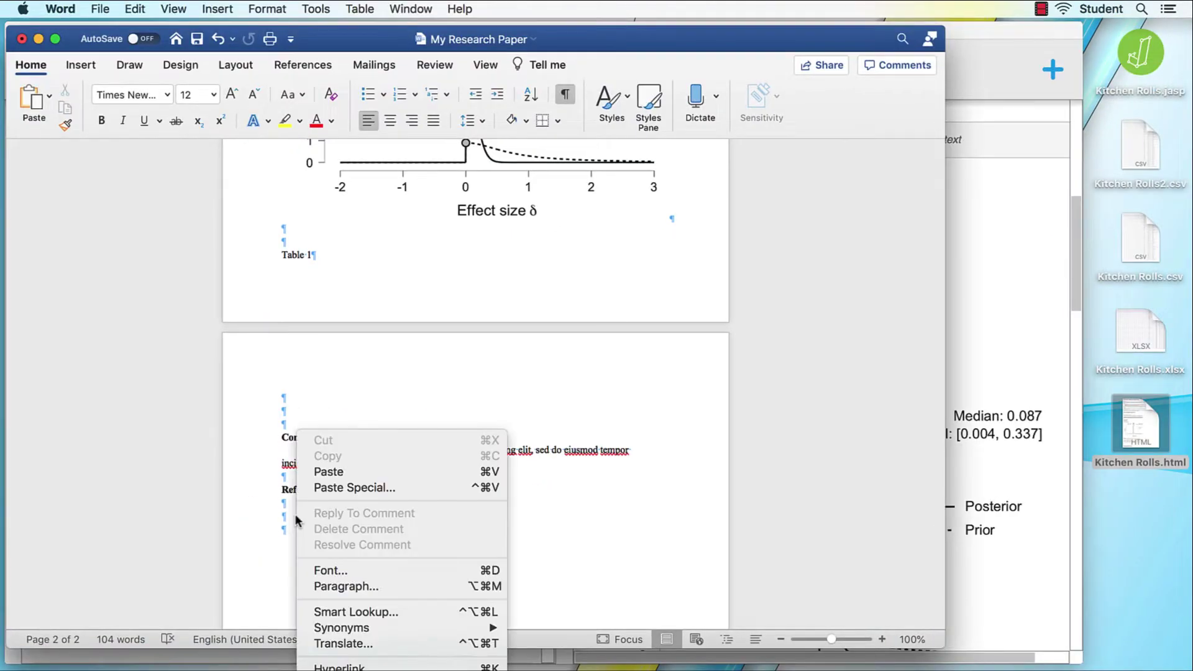
click(356, 474)
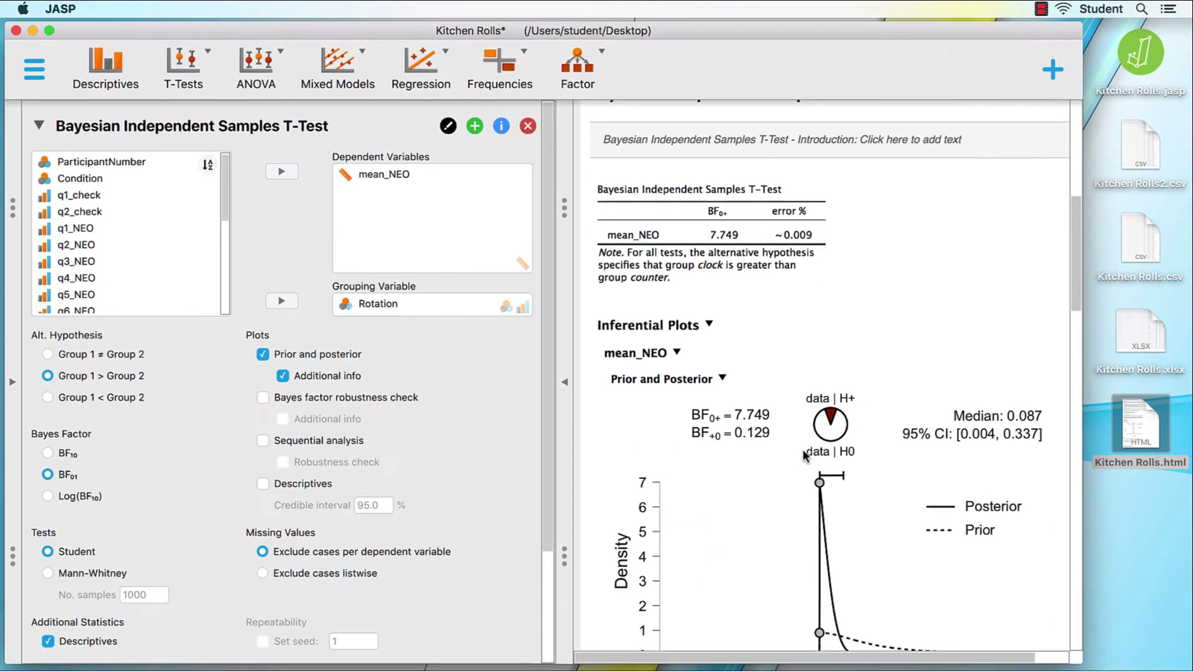
Save the Prior and Posterior plot to the Desktop as PNG image Figure1.png
scroll(784, 420, down, 4)
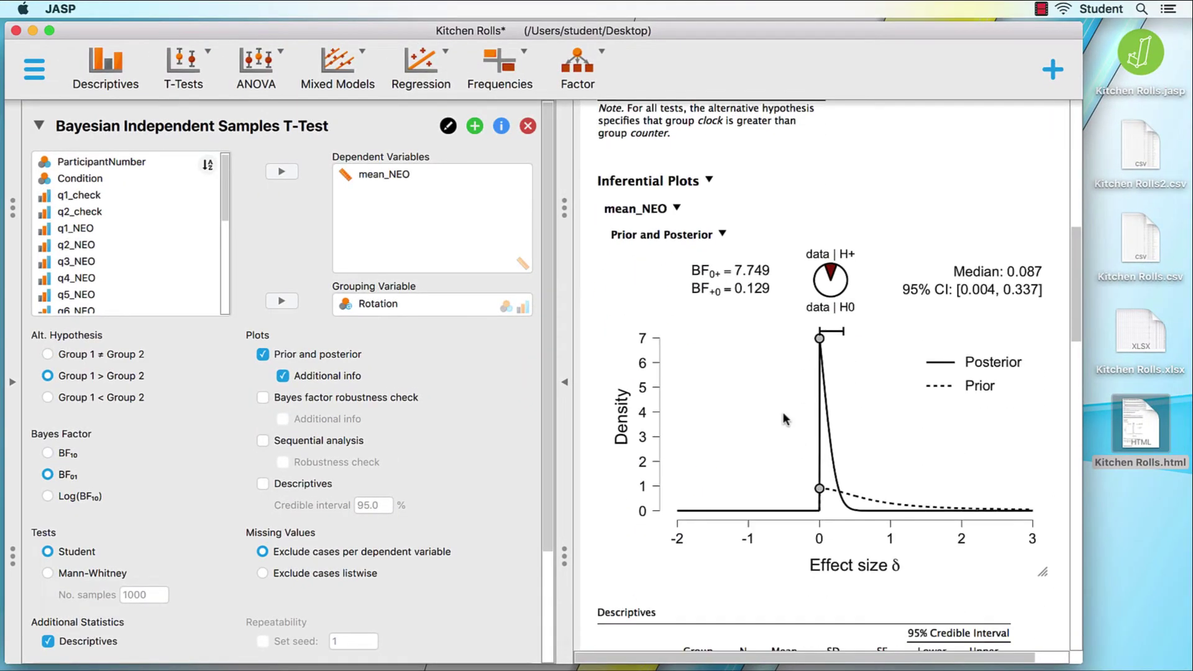
click(722, 235)
click(784, 289)
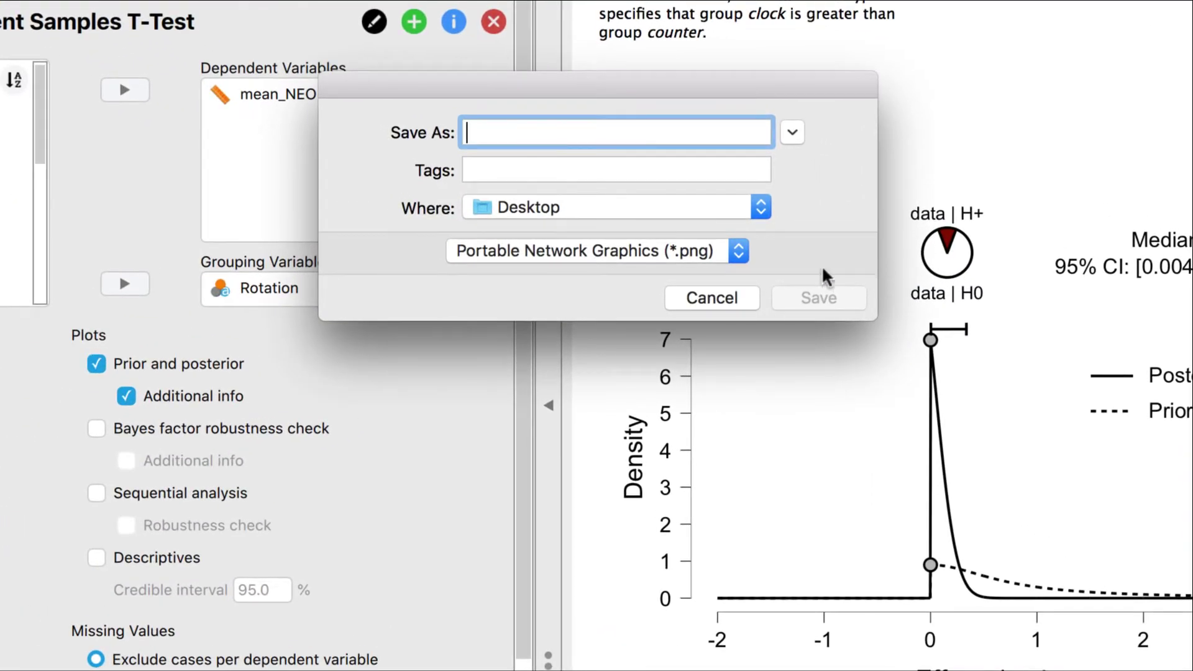
click(737, 253)
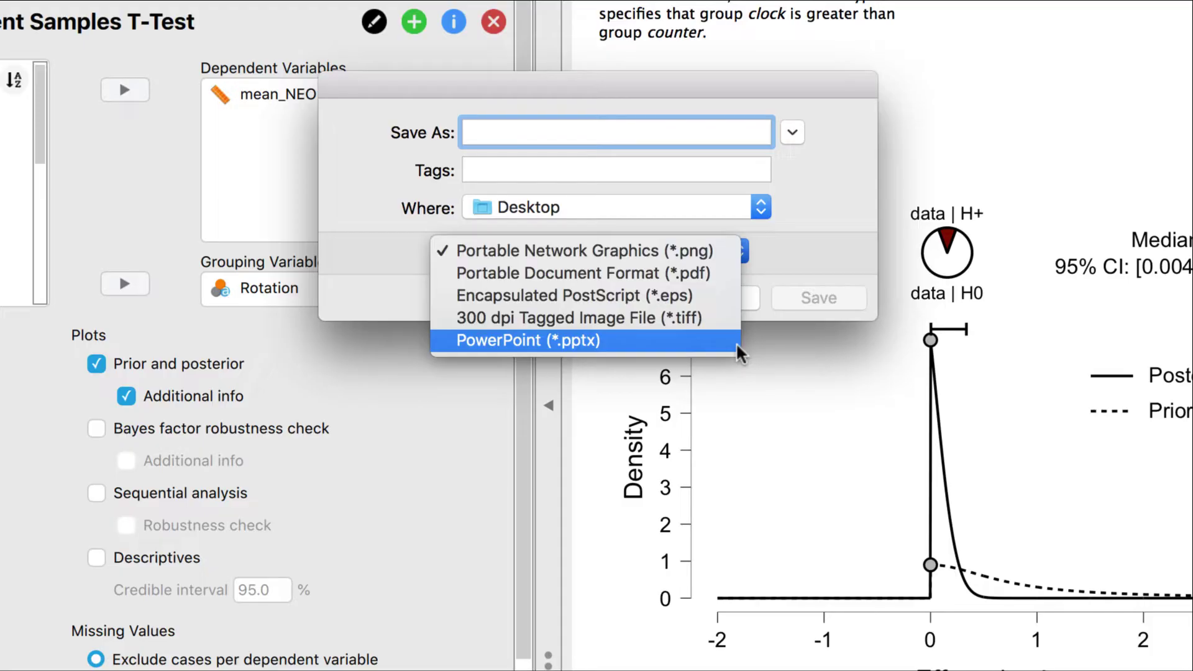
click(725, 251)
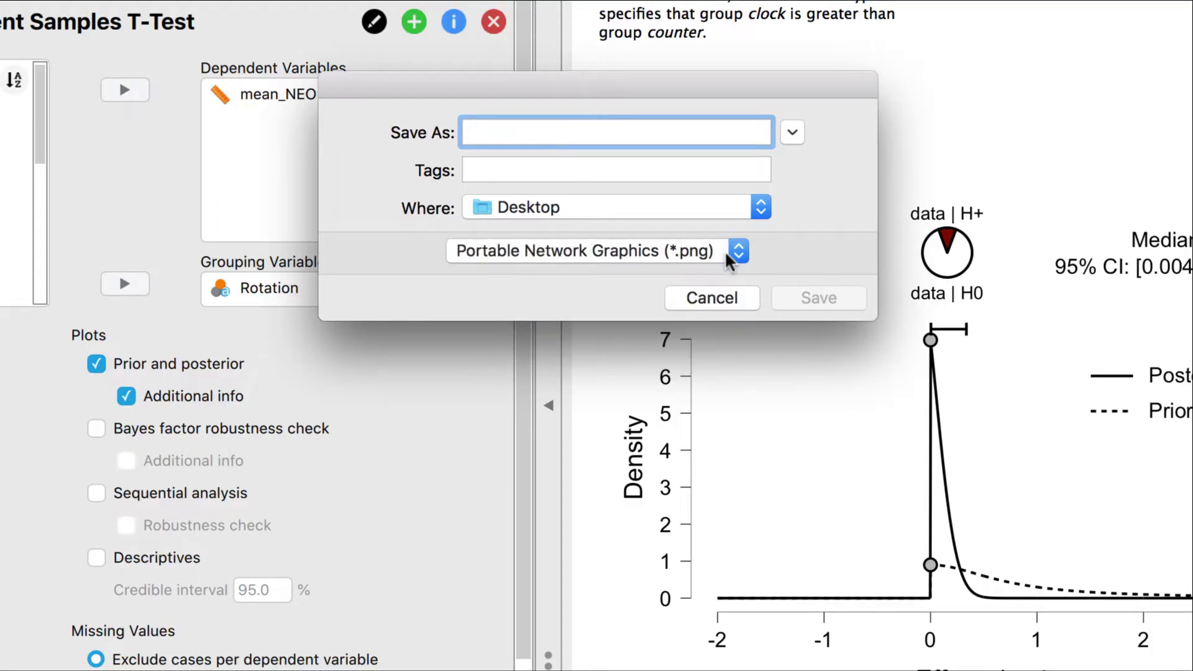
text(Figure1)
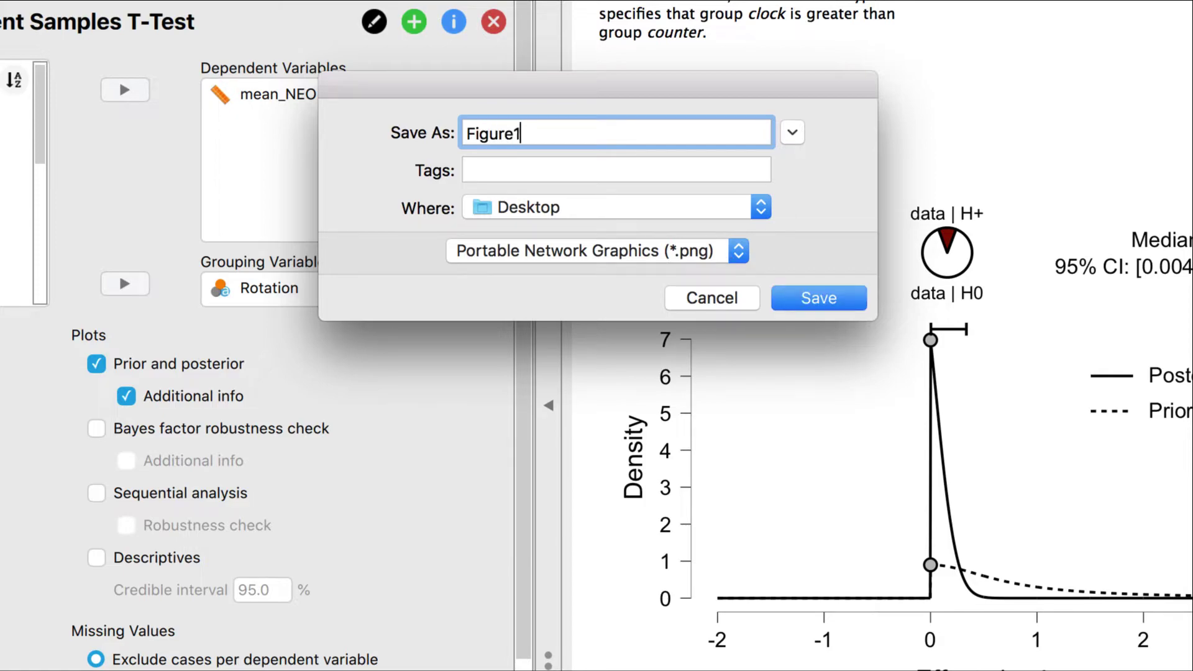
click(847, 305)
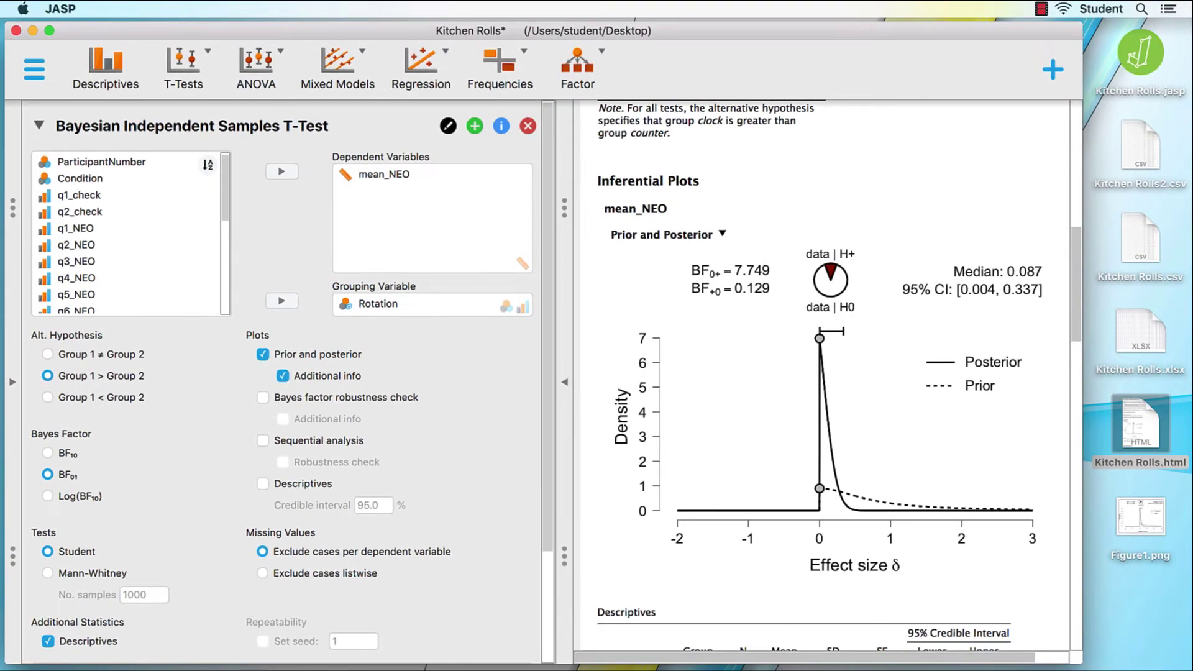
Drag Figure1.png from the desktop into the research paper in Word
key(ctrl+Up)
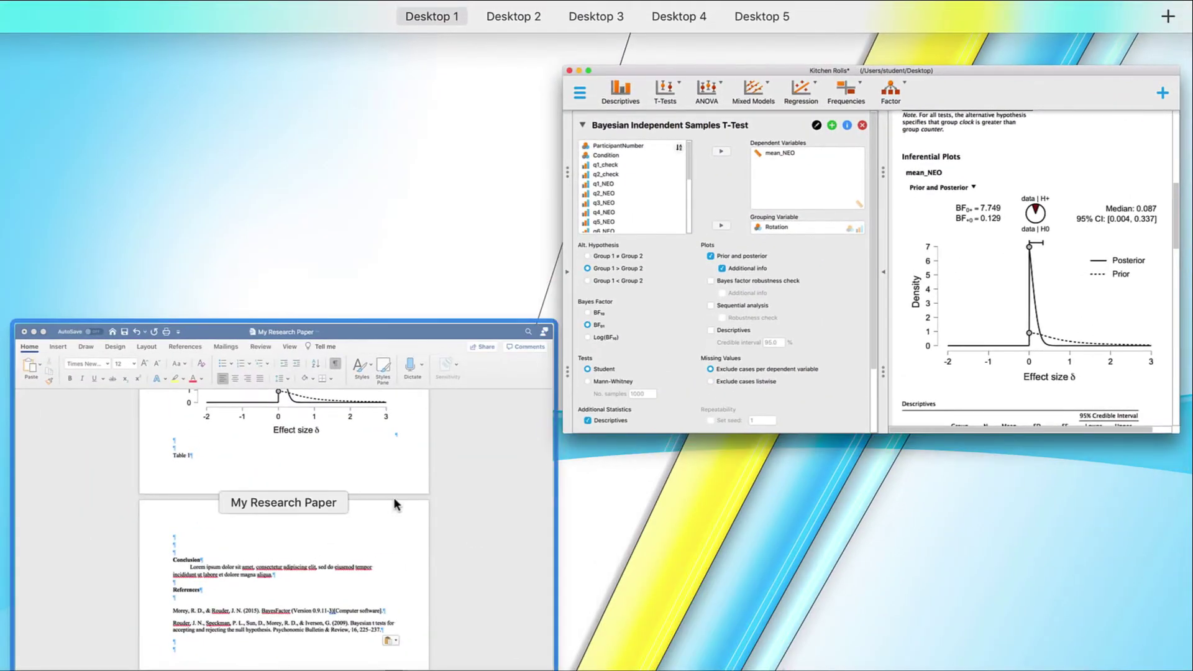
click(388, 500)
drag(1133, 508, 450, 383)
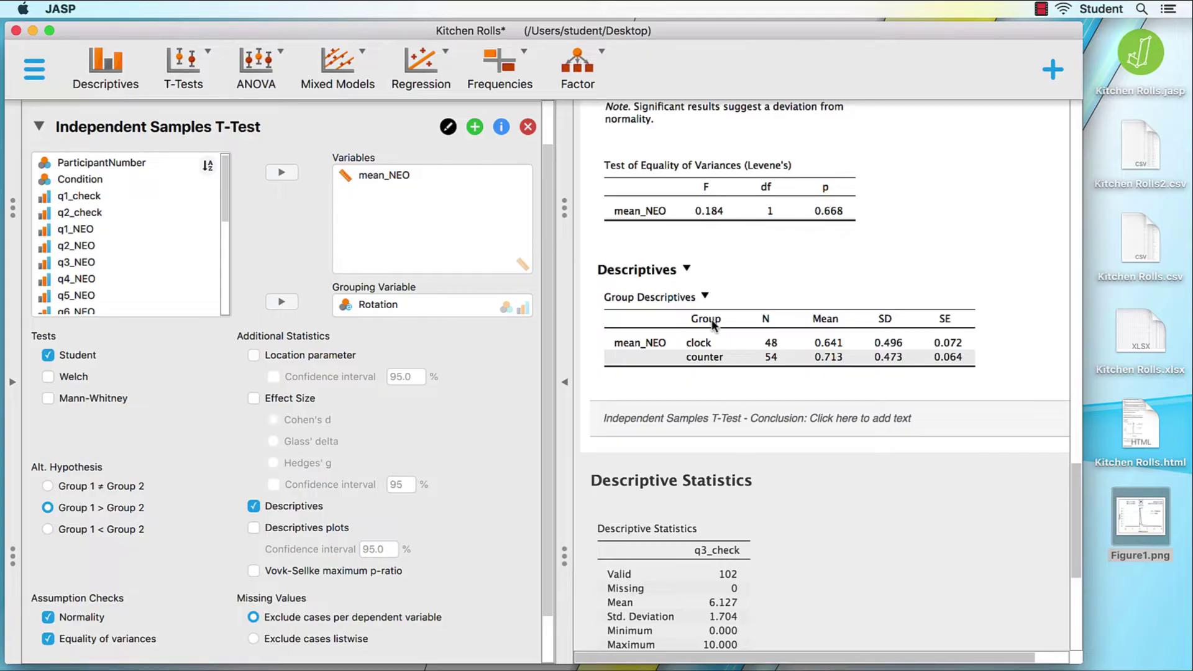
Copy the JASP Group Descriptives table and paste it under the Table 1 caption
click(705, 296)
click(730, 319)
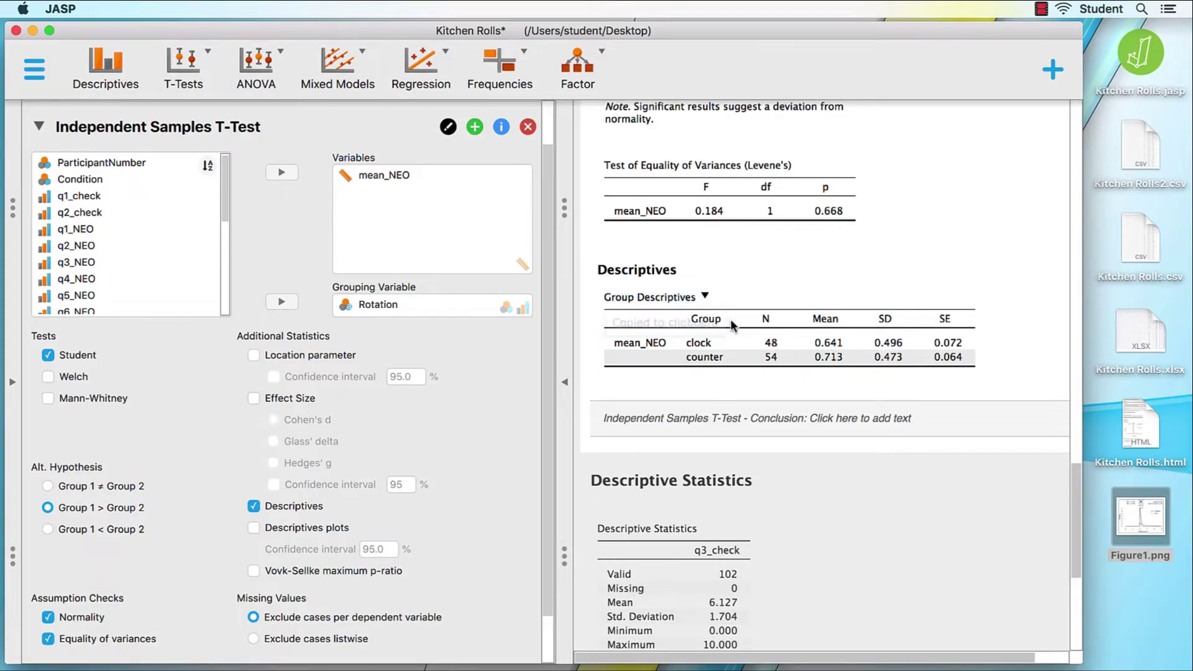
key(ctrl+Up)
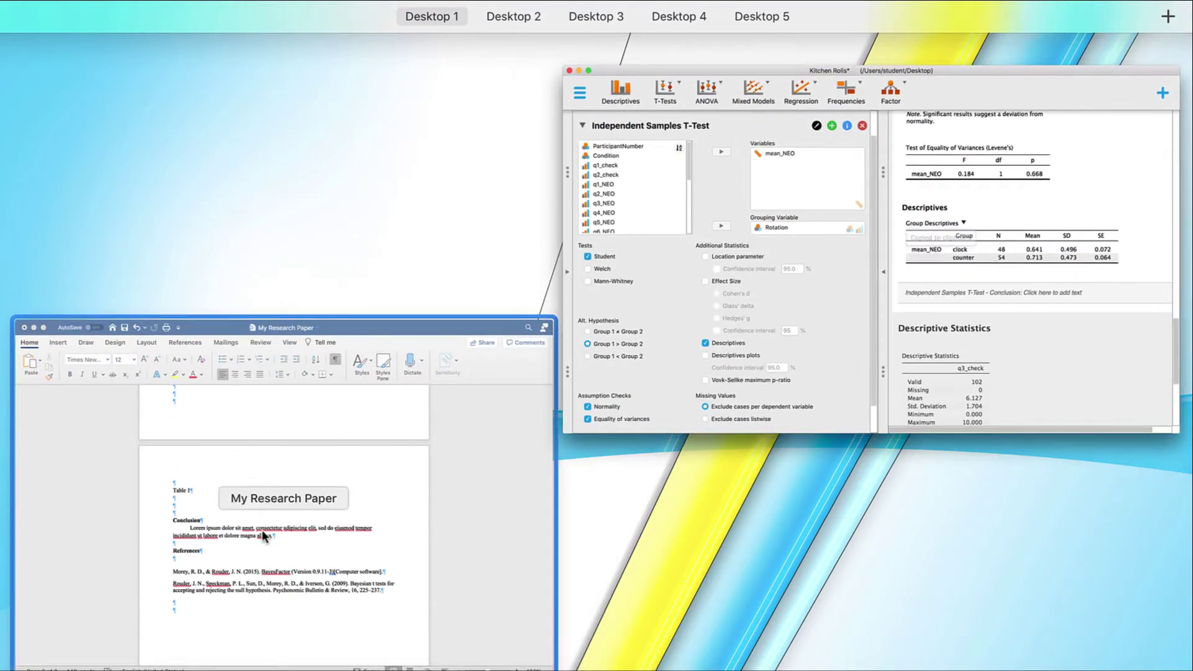
click(317, 497)
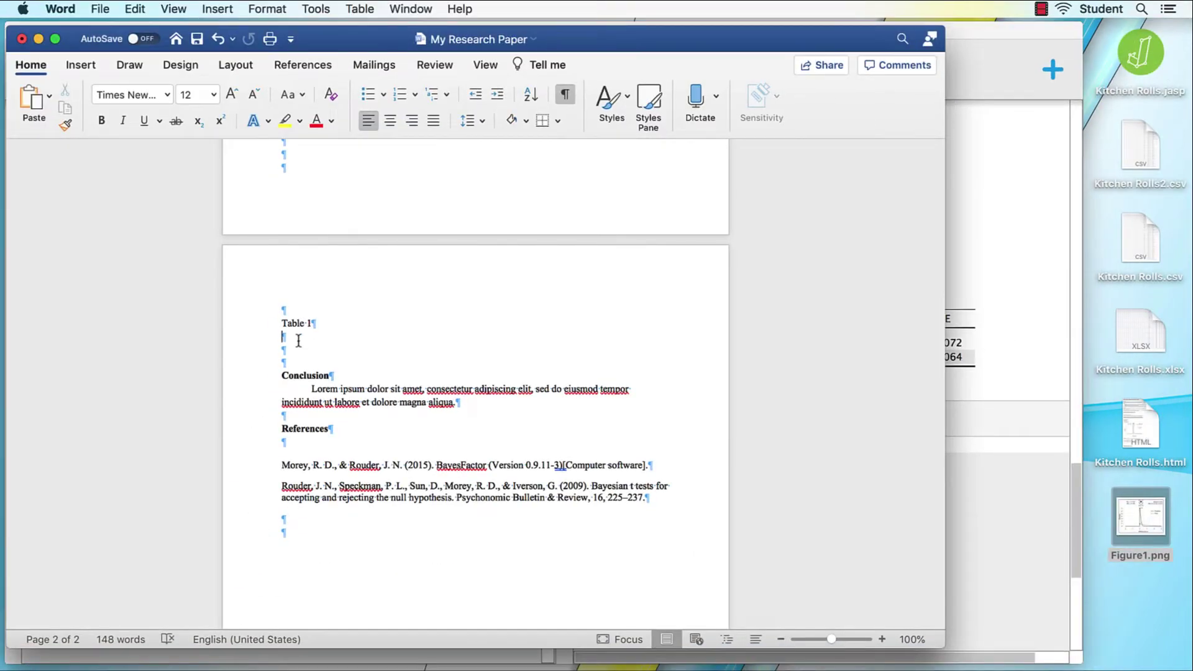
right_click(297, 337)
click(334, 377)
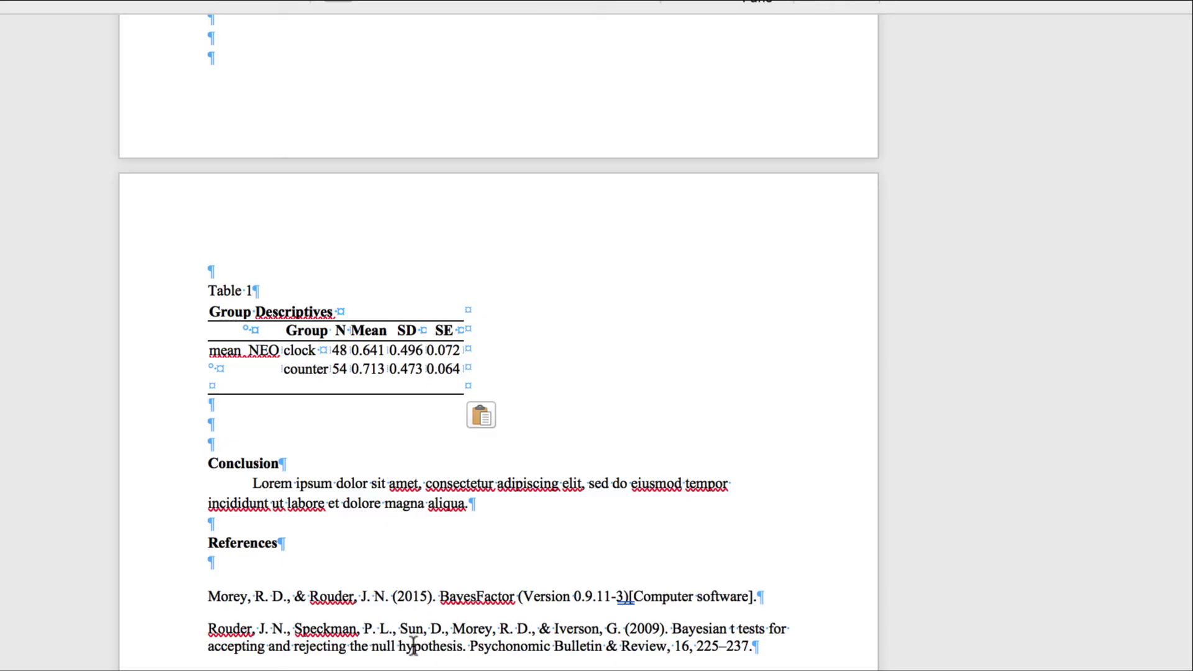
AutoFit the pasted table to the window so it spans the full page width
drag(186, 315, 194, 390)
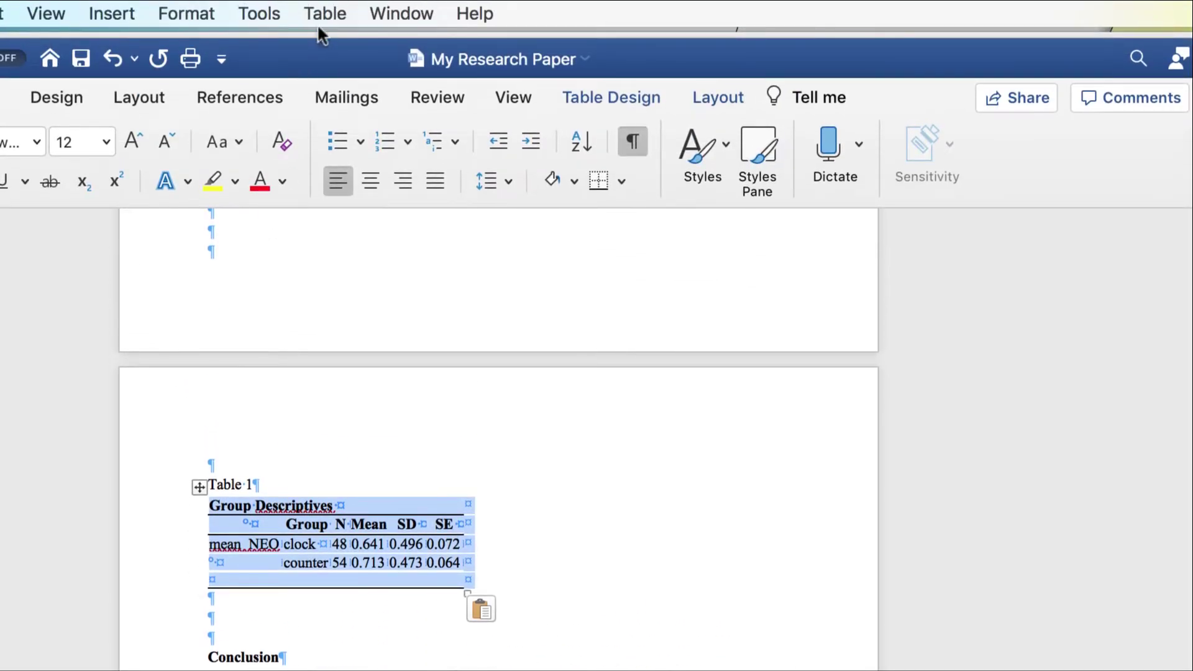
click(322, 15)
mouse_move(453, 242)
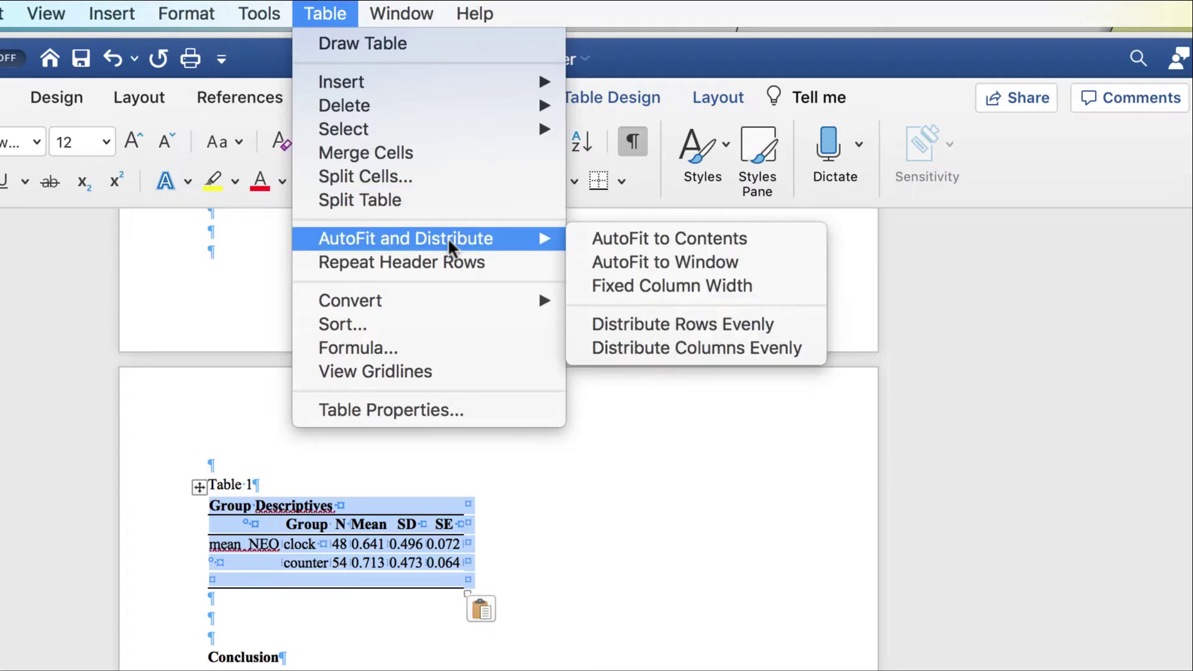
click(634, 267)
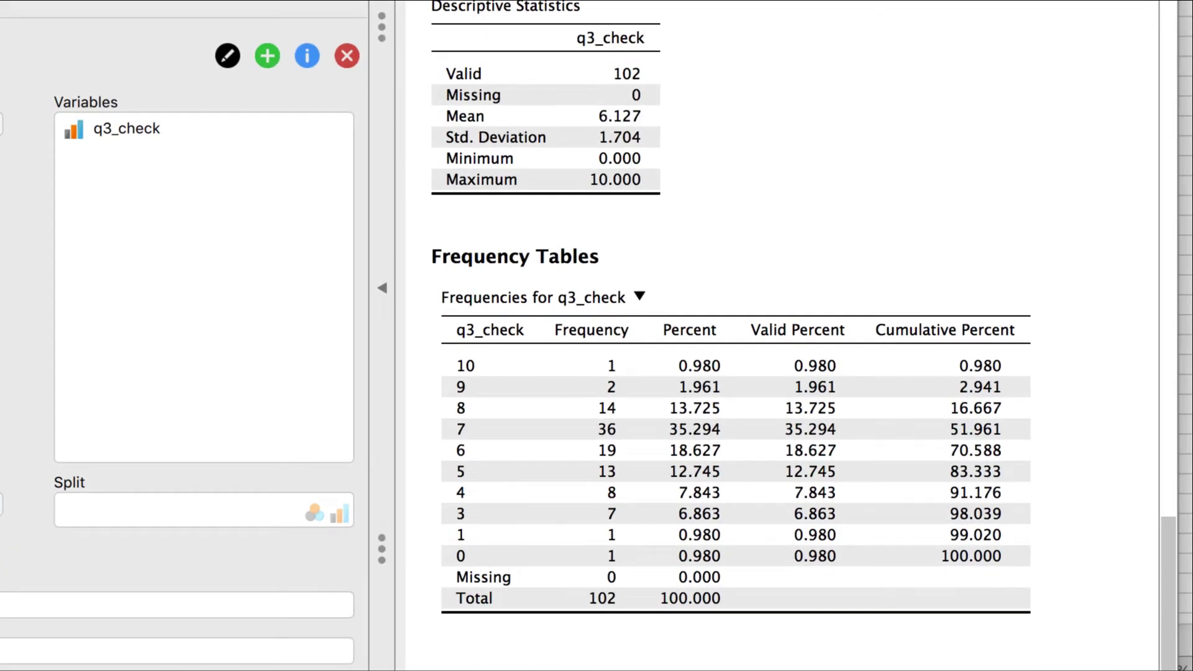
Copy the q3_check frequency table from JASP and paste it into Excel at cell C4
click(640, 297)
click(680, 329)
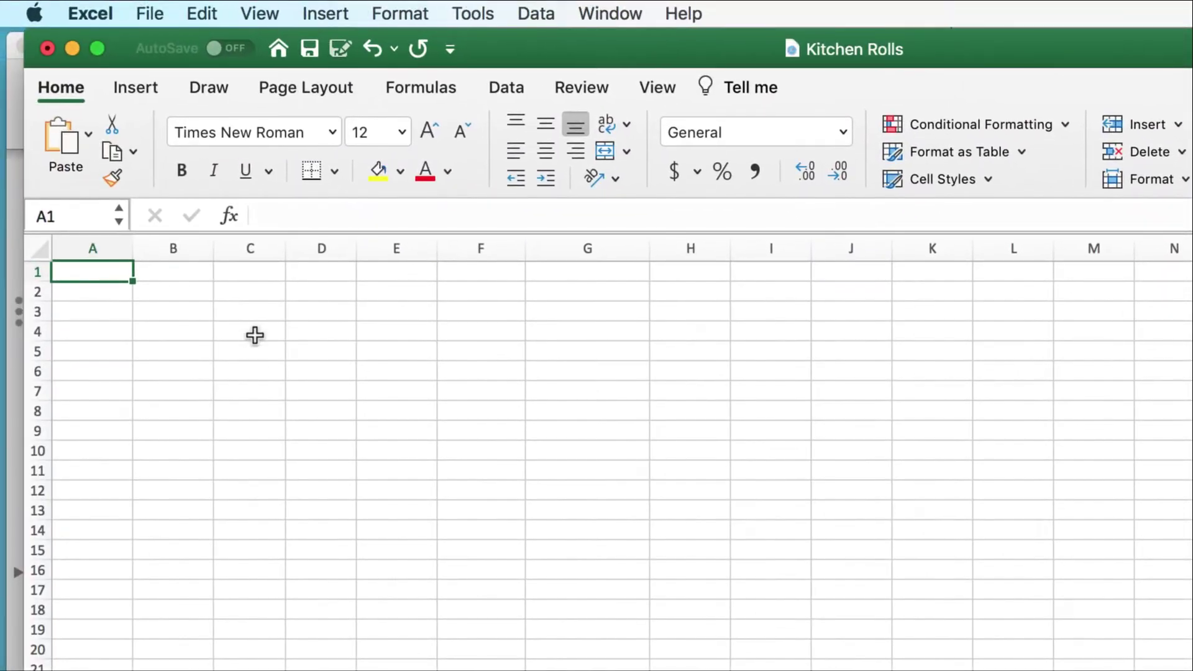
click(253, 333)
right_click(255, 340)
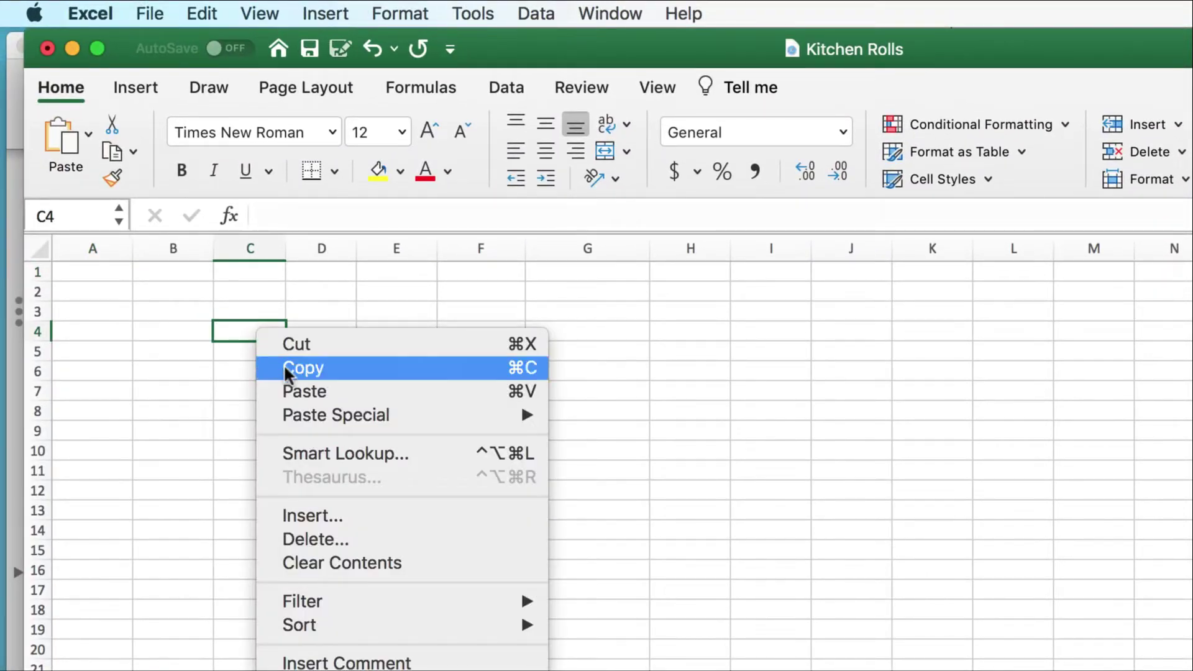
click(312, 393)
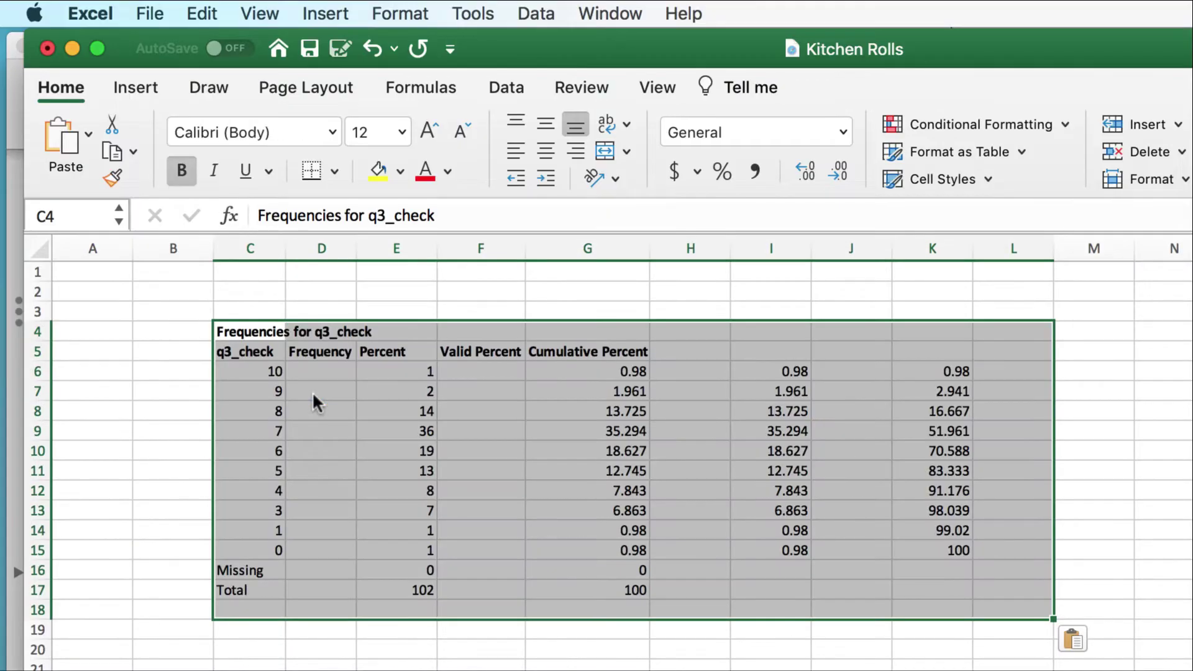
Remove bold formatting from the pasted table's title
click(182, 174)
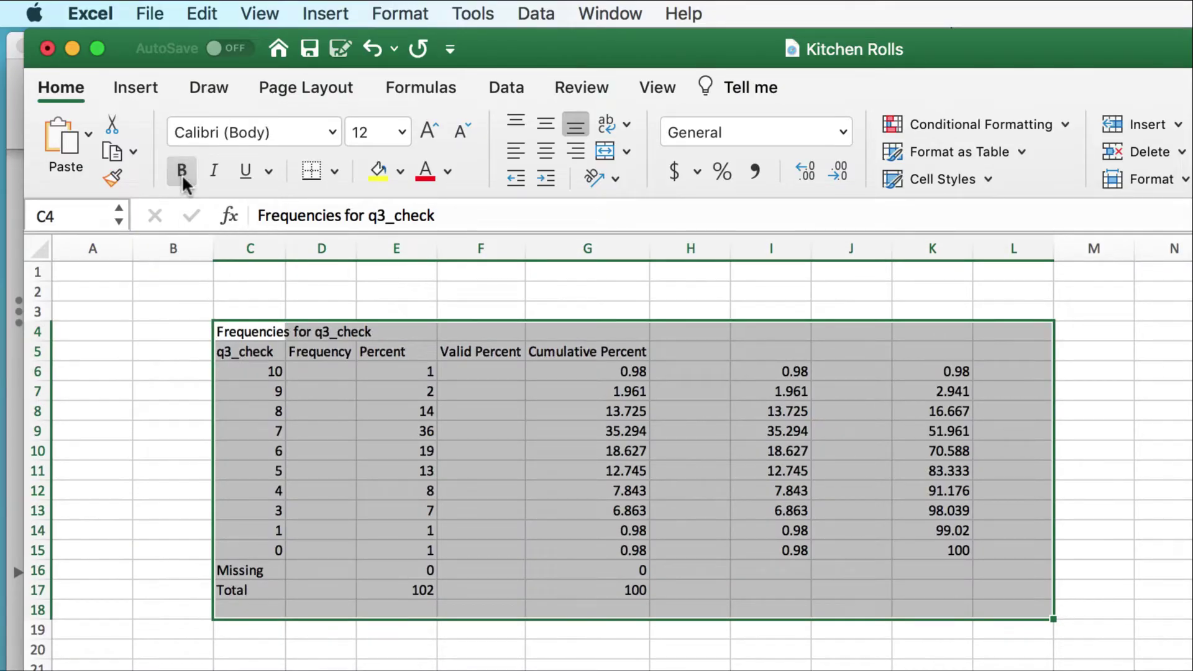
click(379, 603)
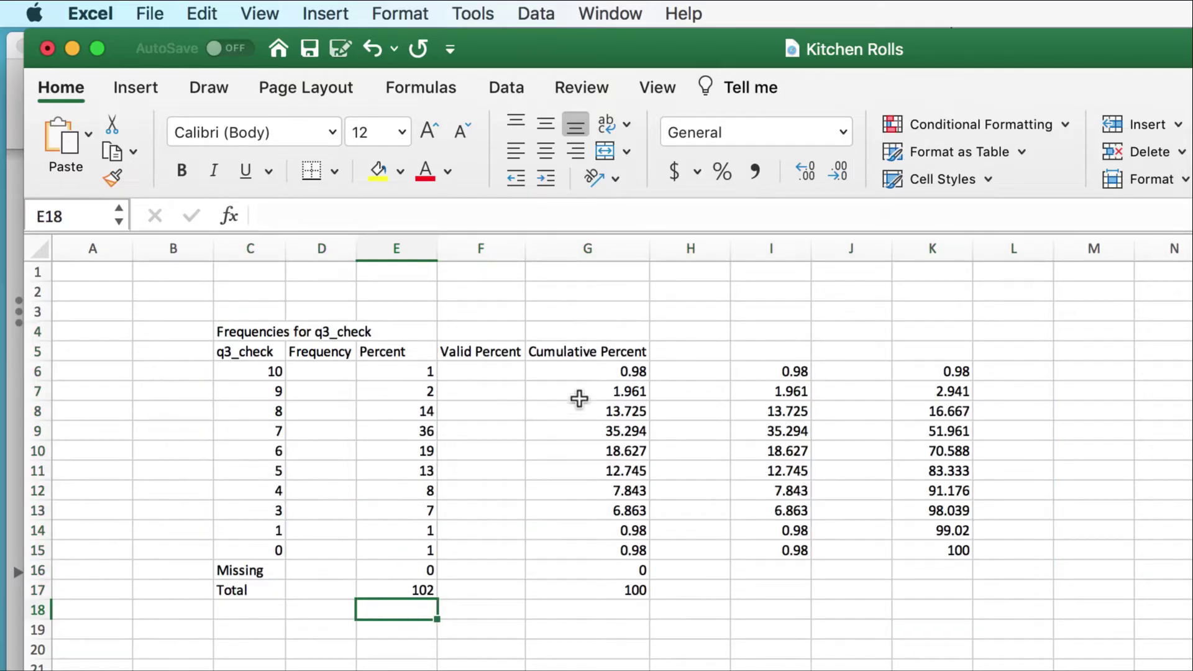
click(604, 352)
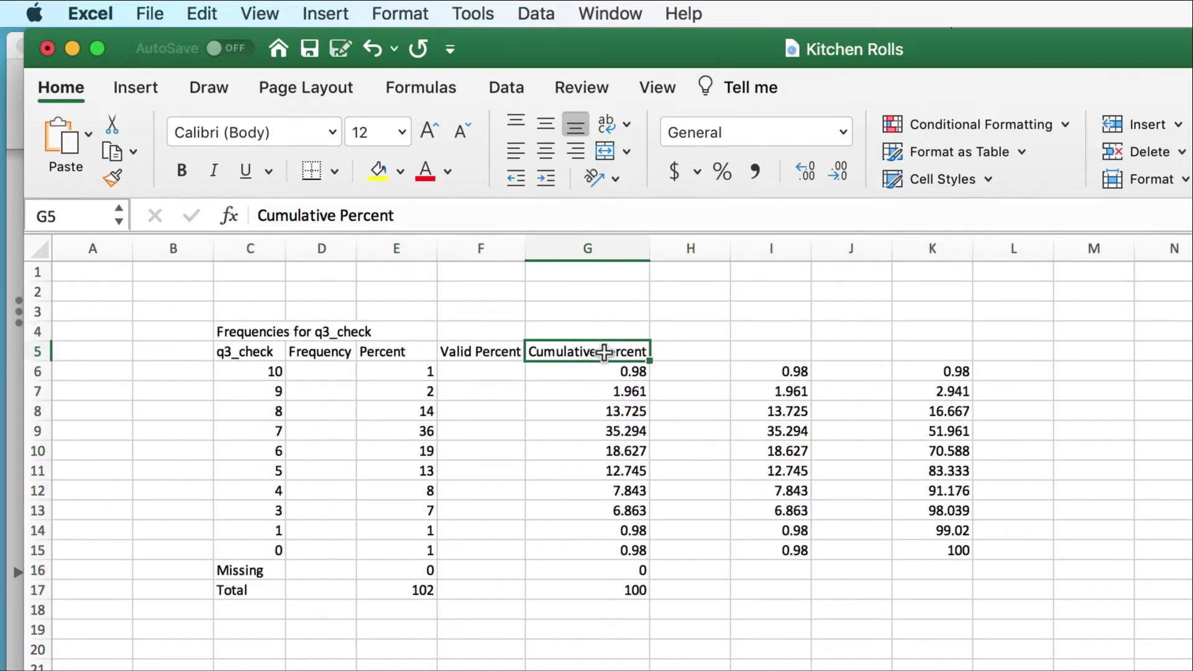
Move the Cumulative Percent, Valid Percent, Percent and Frequency headers to K5, I5, G5 and E5
key(super+x)
click(929, 352)
key(super+v)
click(488, 352)
key(super+x)
click(795, 353)
key(super+v)
click(410, 357)
key(super+x)
click(581, 350)
key(super+v)
click(329, 359)
key(super+x)
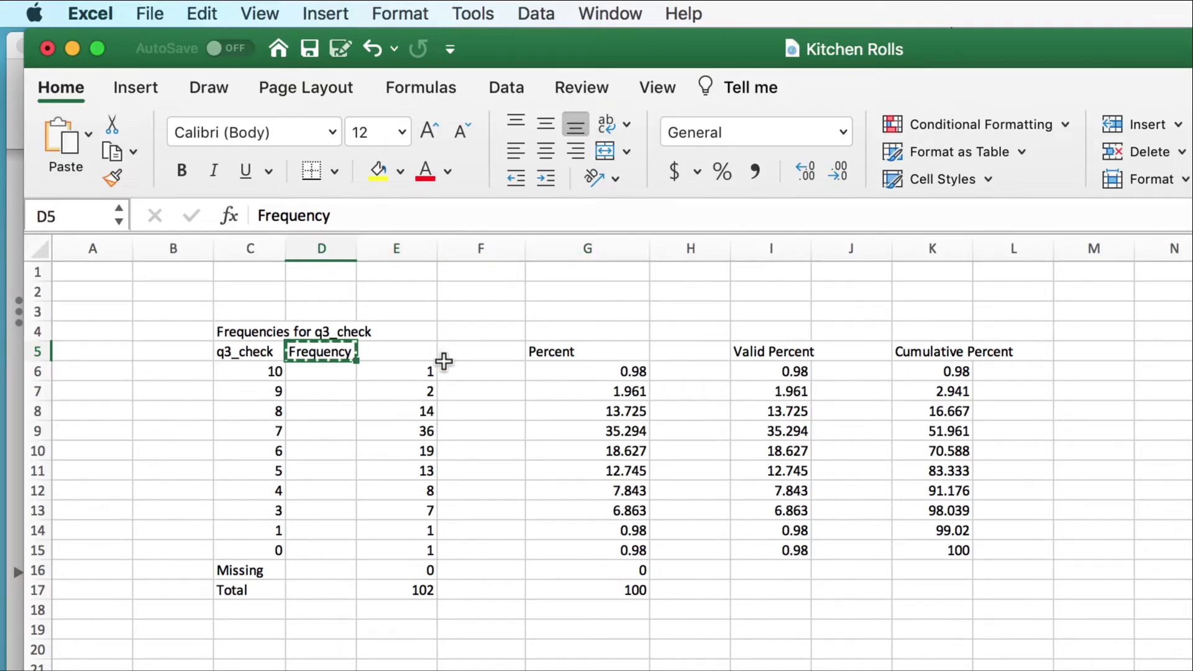
click(418, 353)
key(super+v)
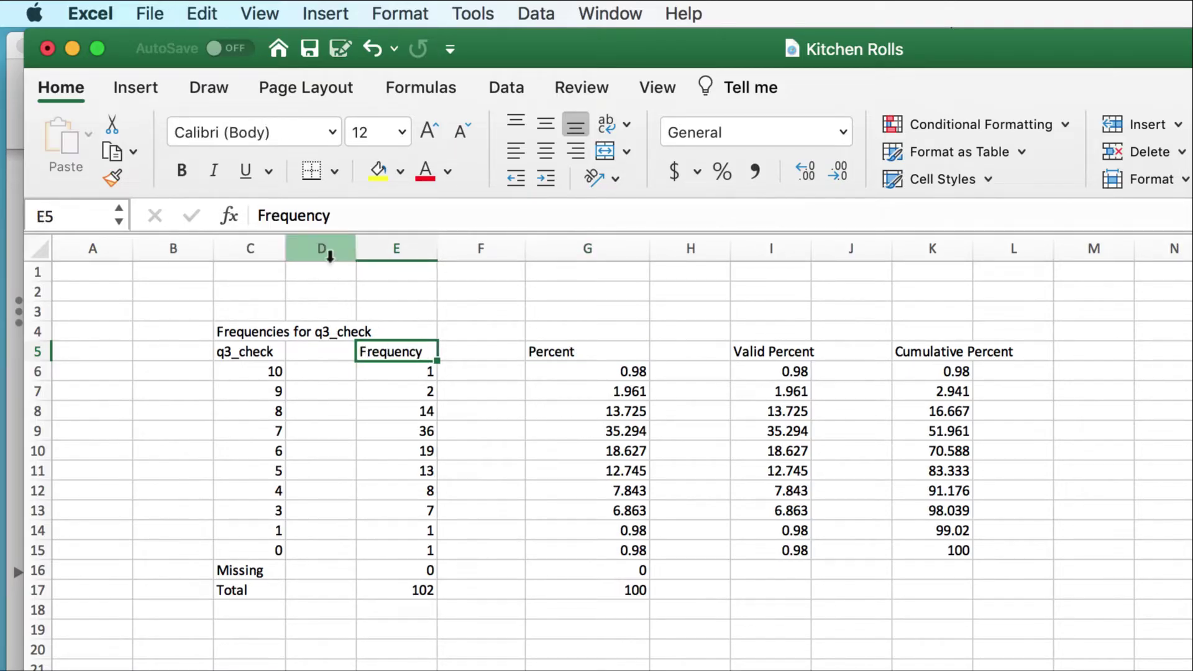
Delete the empty spacer columns D, E, F and G
click(325, 250)
click(202, 15)
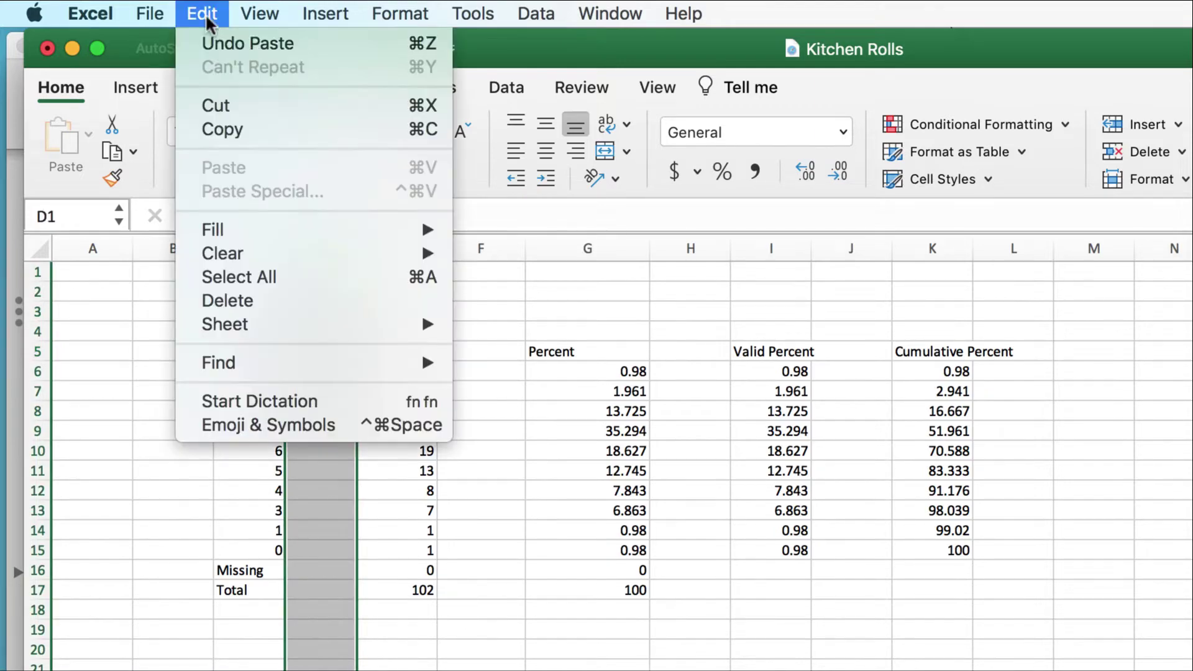
click(294, 300)
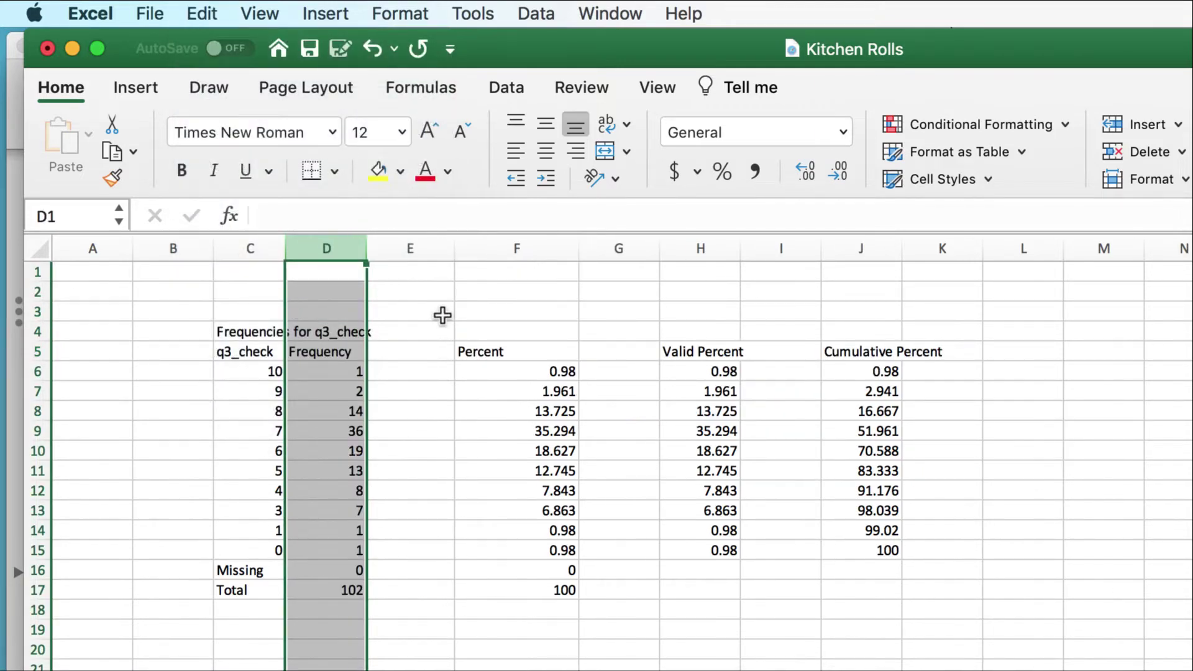
click(424, 255)
key(super+minus)
click(525, 250)
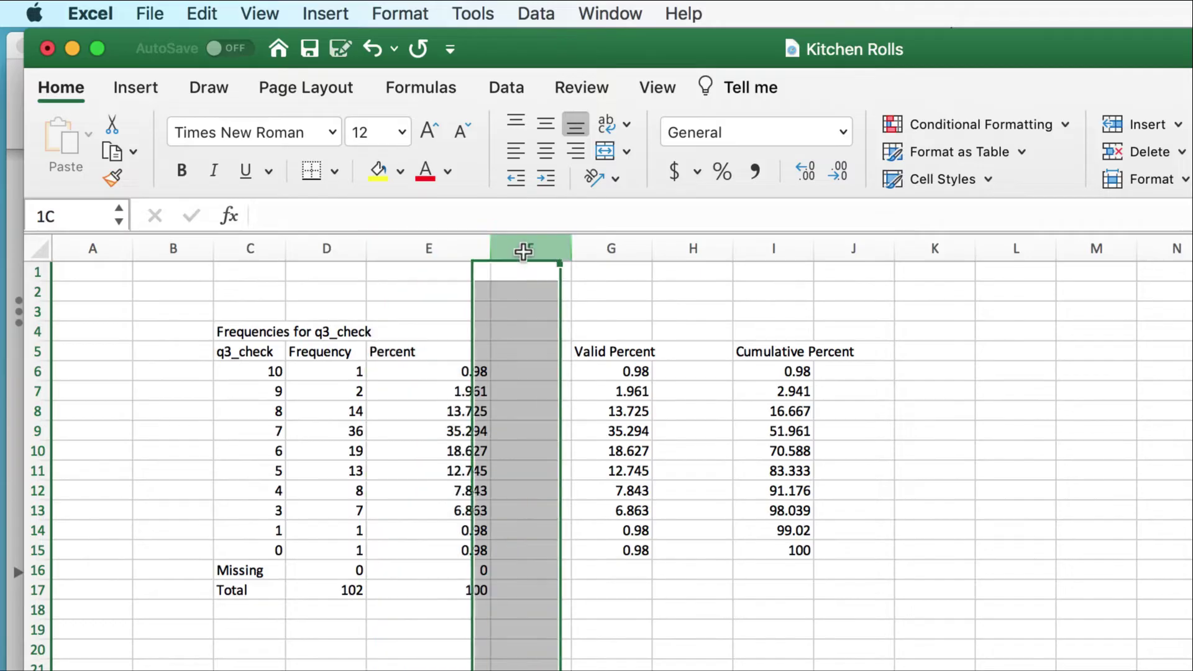
key(super+minus)
click(609, 249)
key(super+minus)
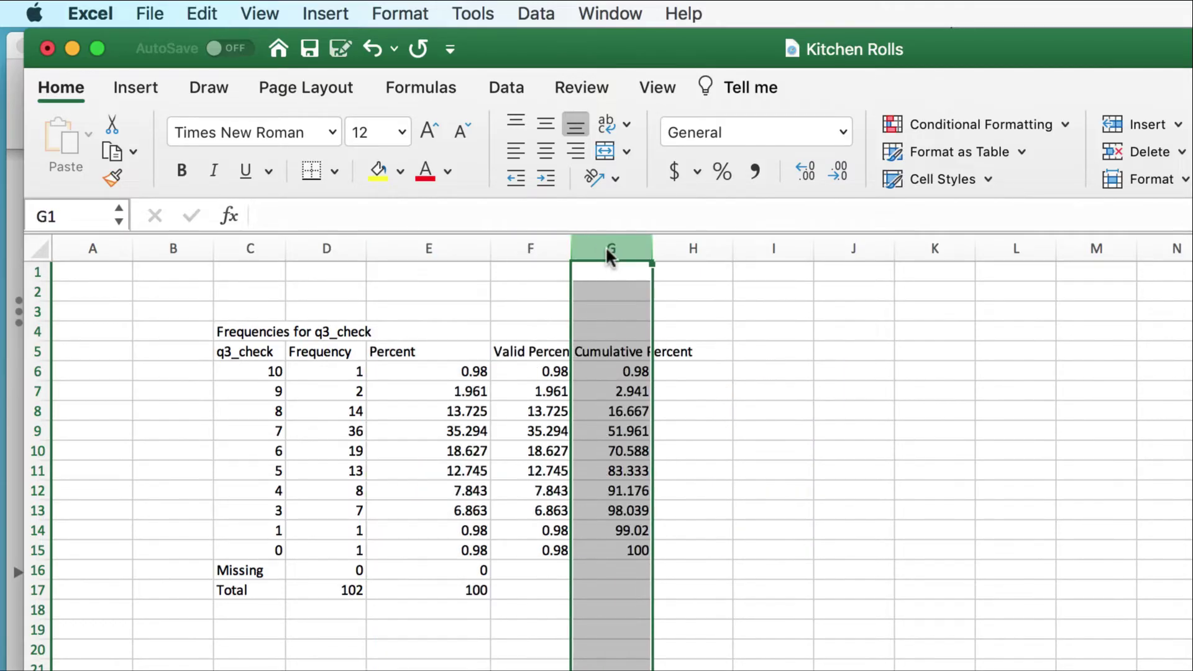
Set the whole sheet's font to Times New Roman
click(39, 250)
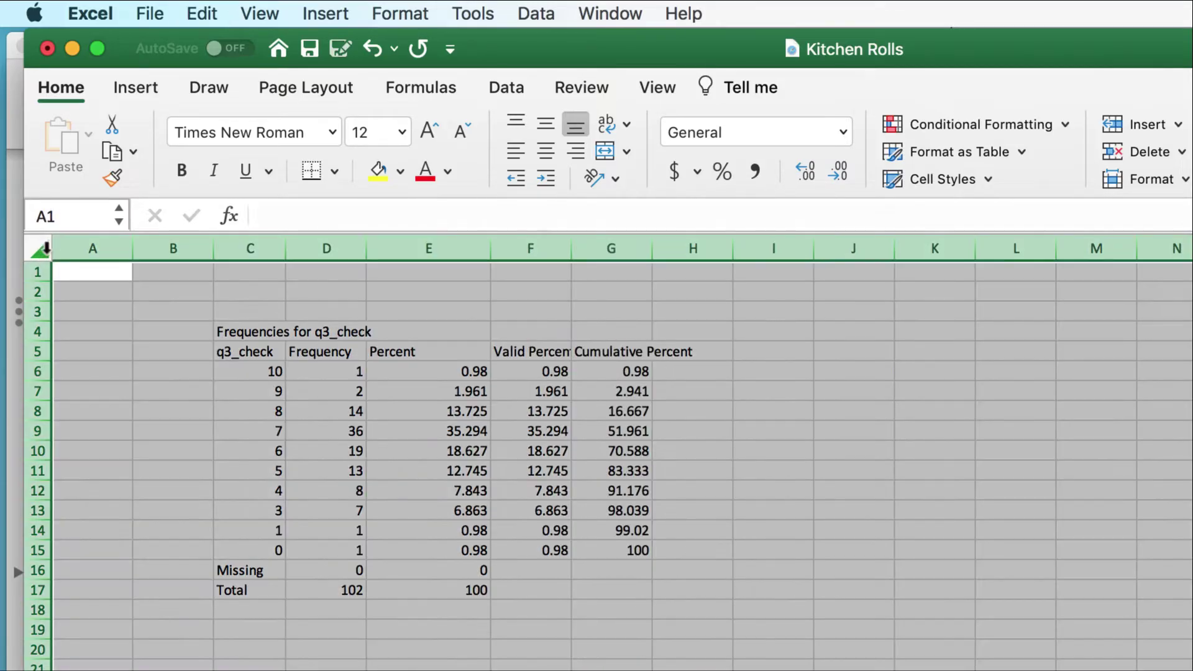
click(333, 132)
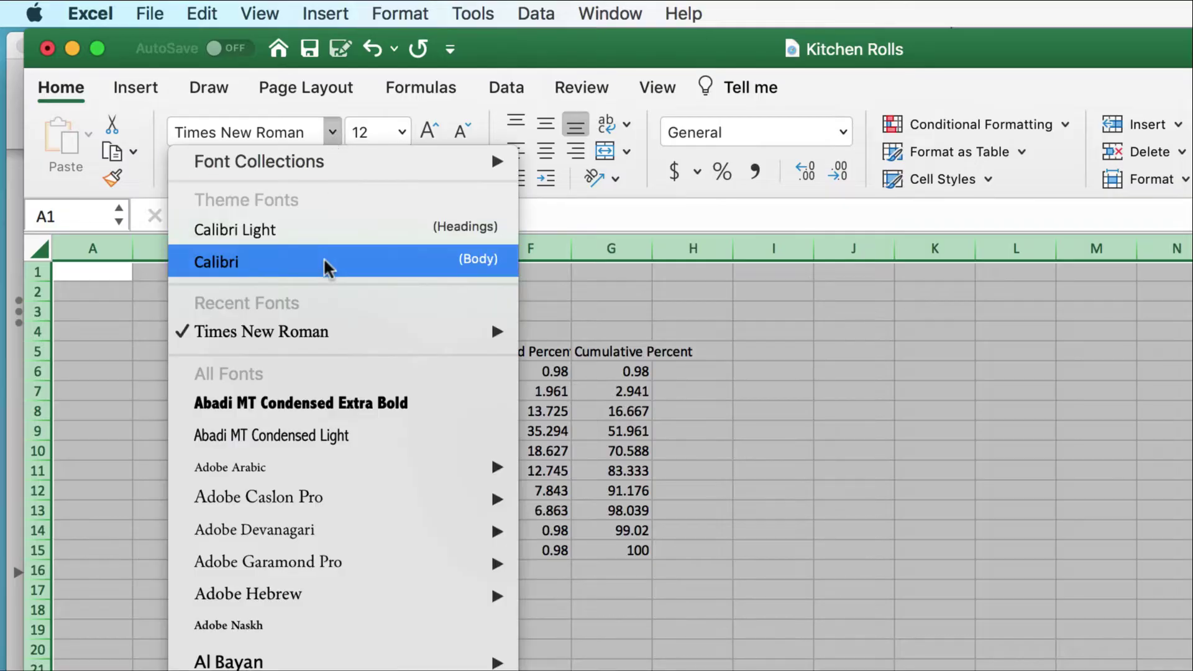
click(332, 333)
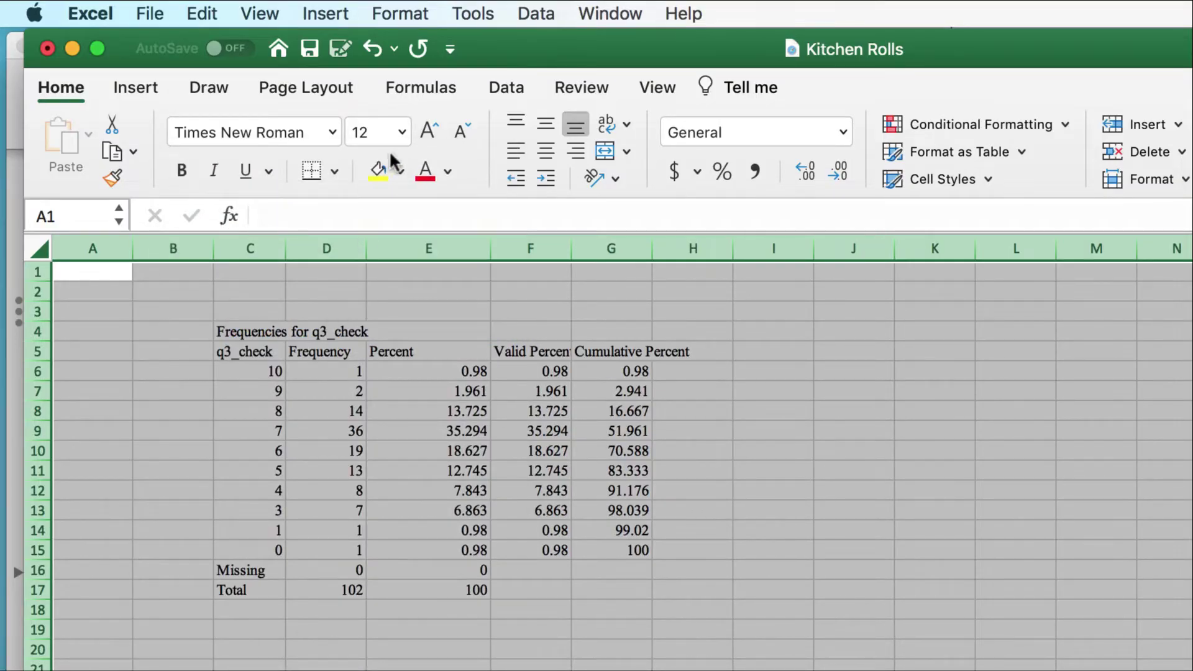
Append '(N = 102)' to the table title in C4
click(611, 668)
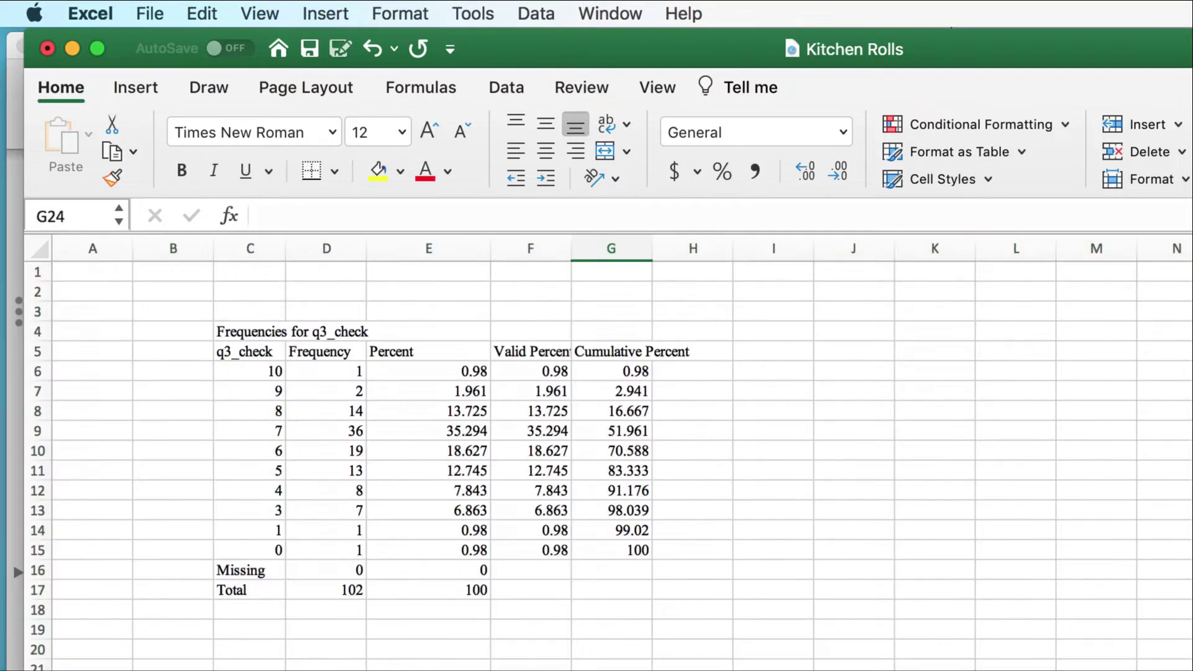
click(264, 333)
click(440, 216)
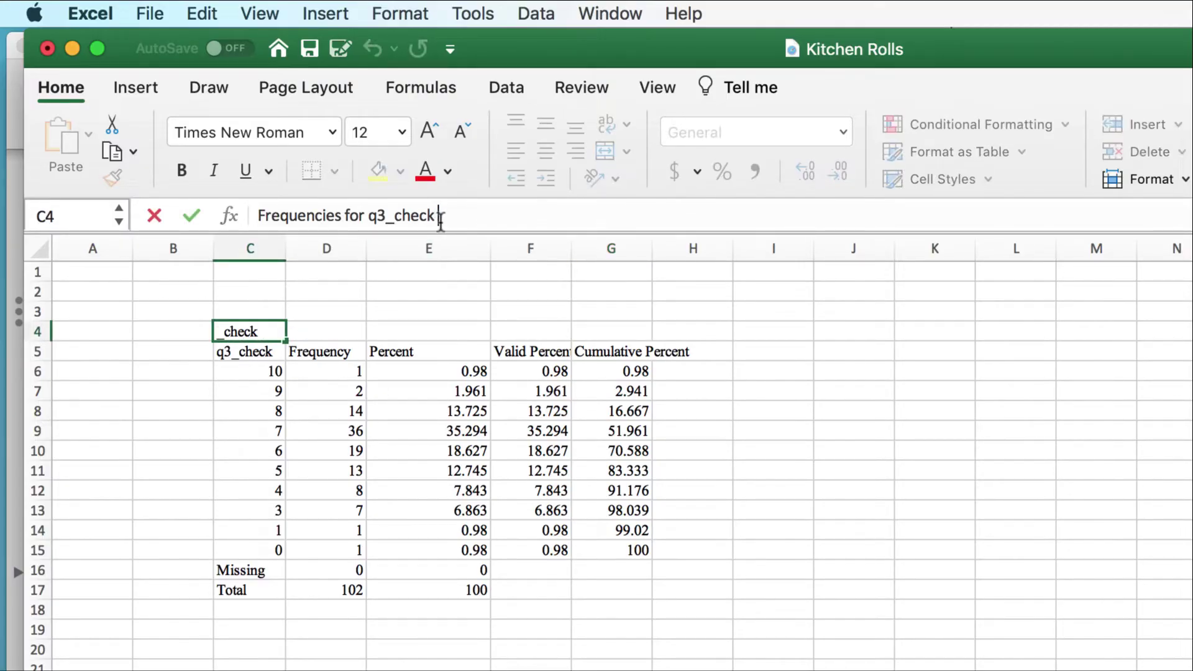
text((N =)
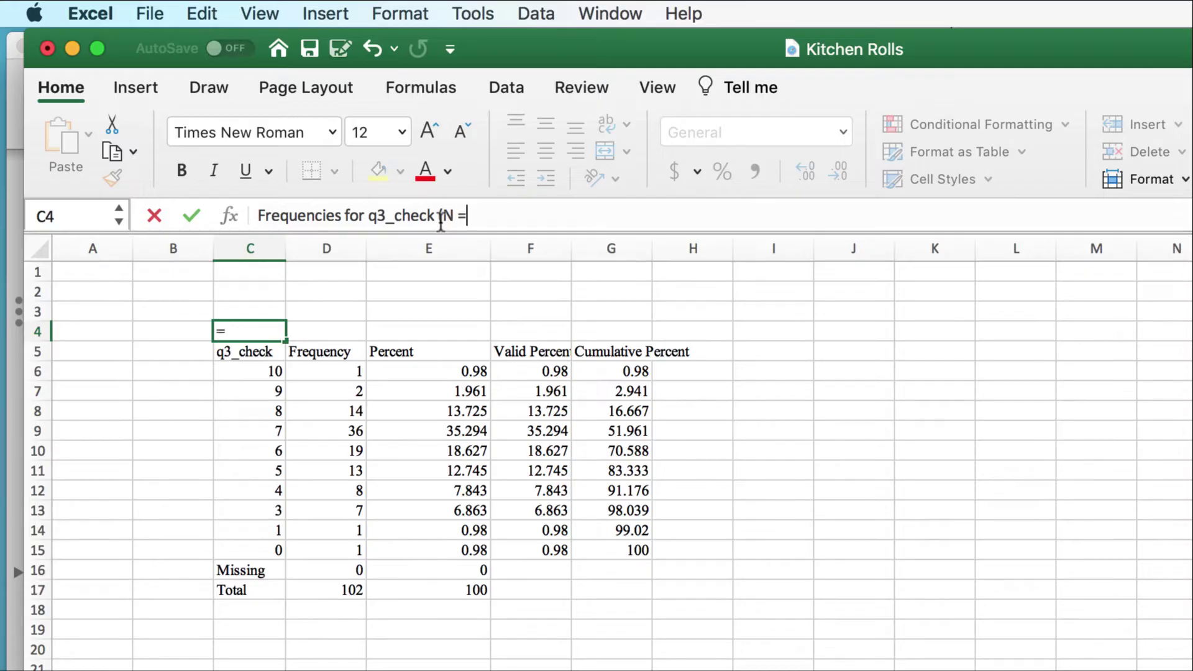
text( 102)
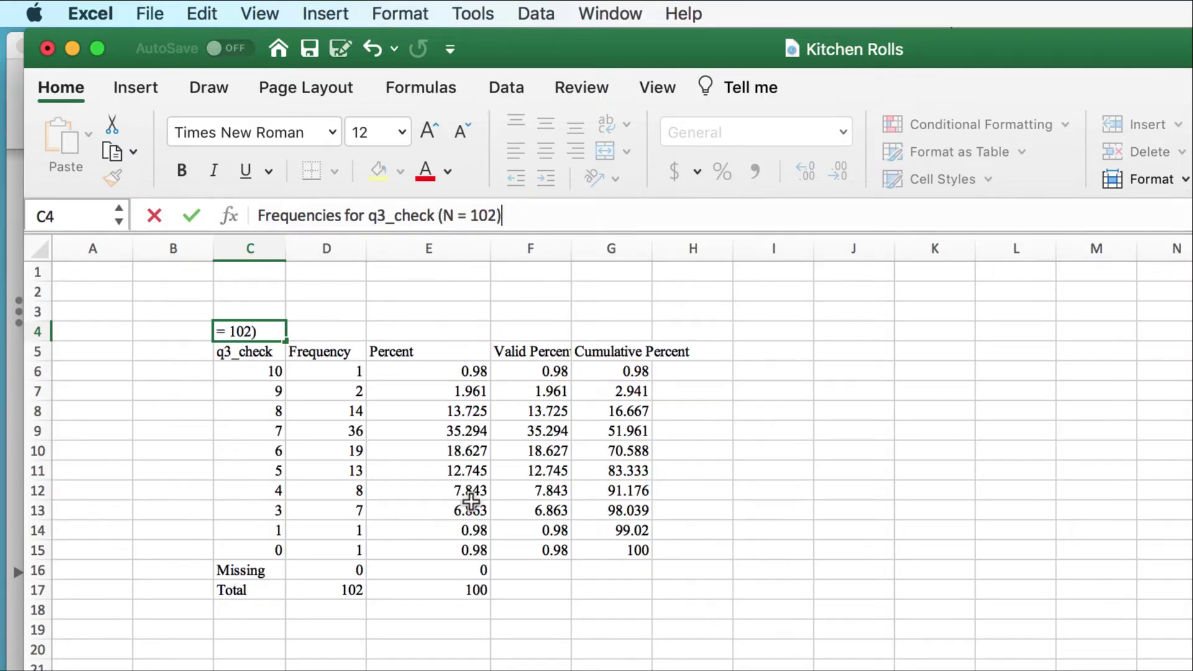
click(435, 603)
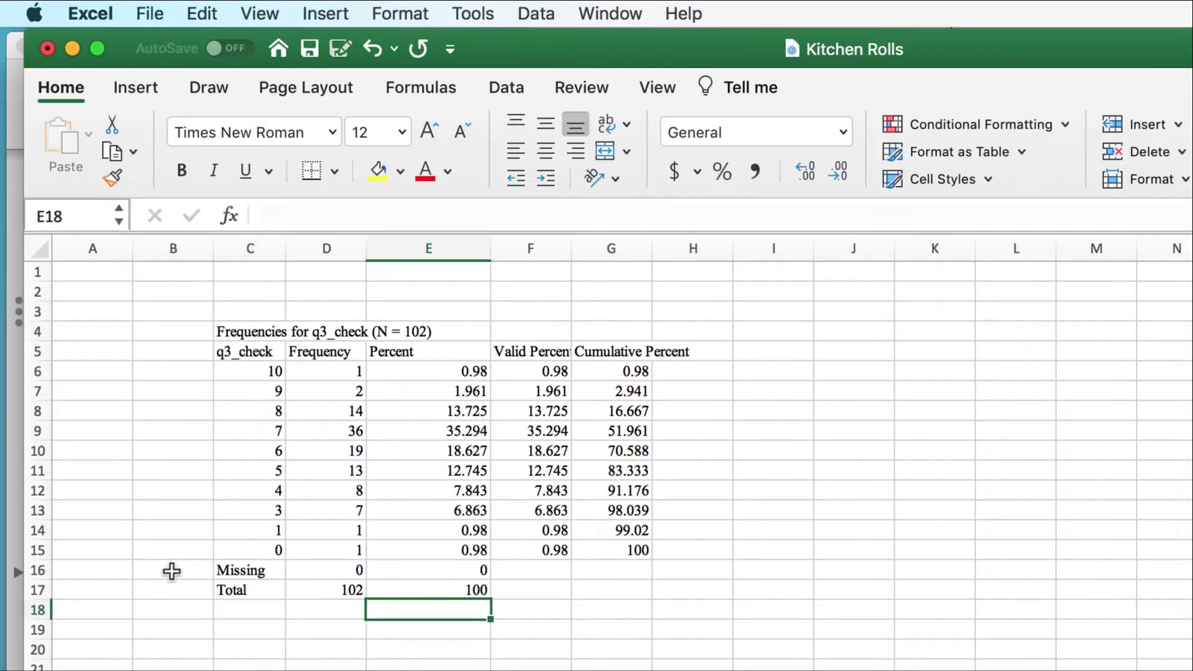
Clear the Missing and Total rows and reduce the percentages to one decimal place
drag(171, 570, 725, 618)
click(725, 620)
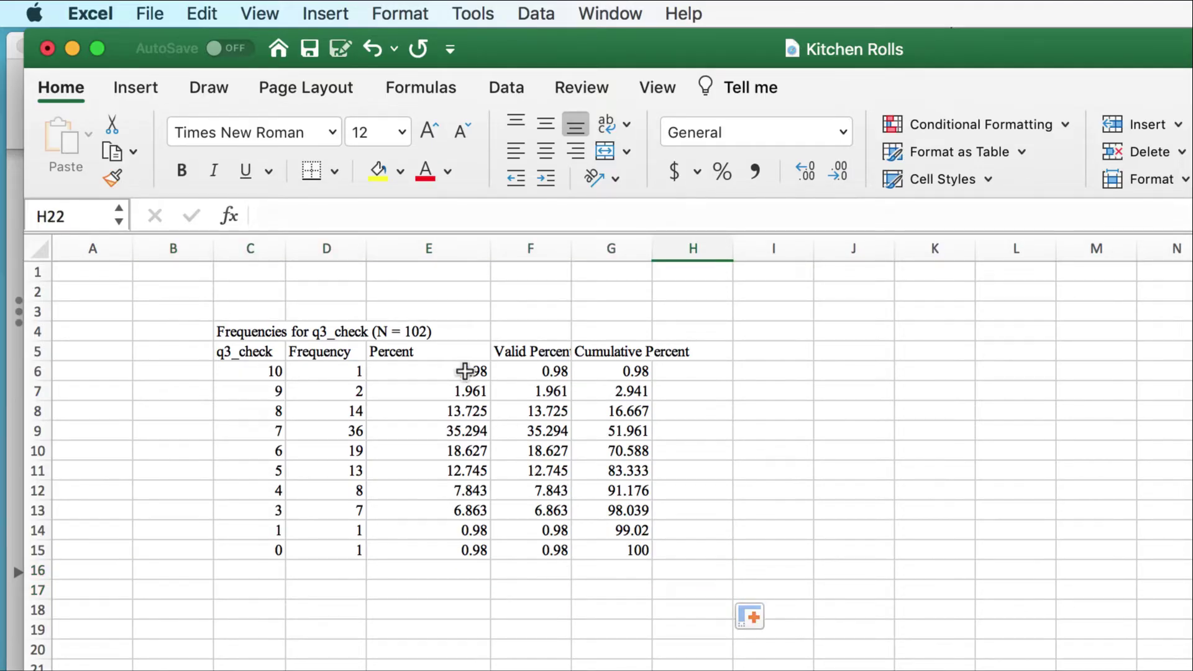
drag(470, 371, 624, 550)
click(840, 176)
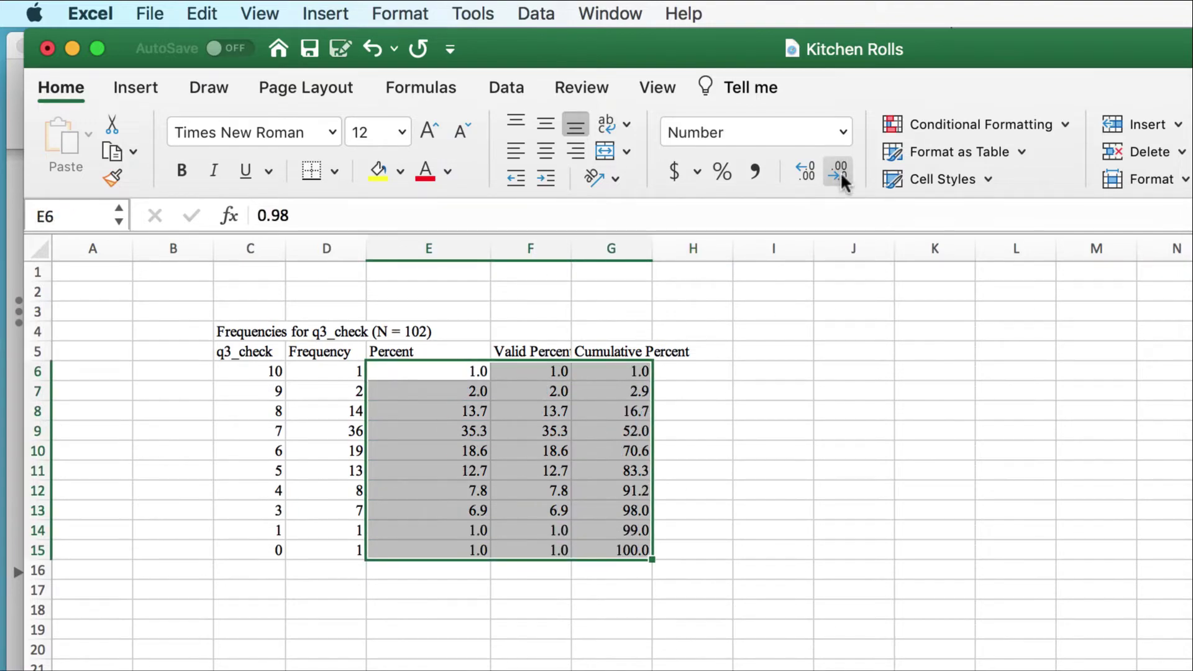
click(583, 660)
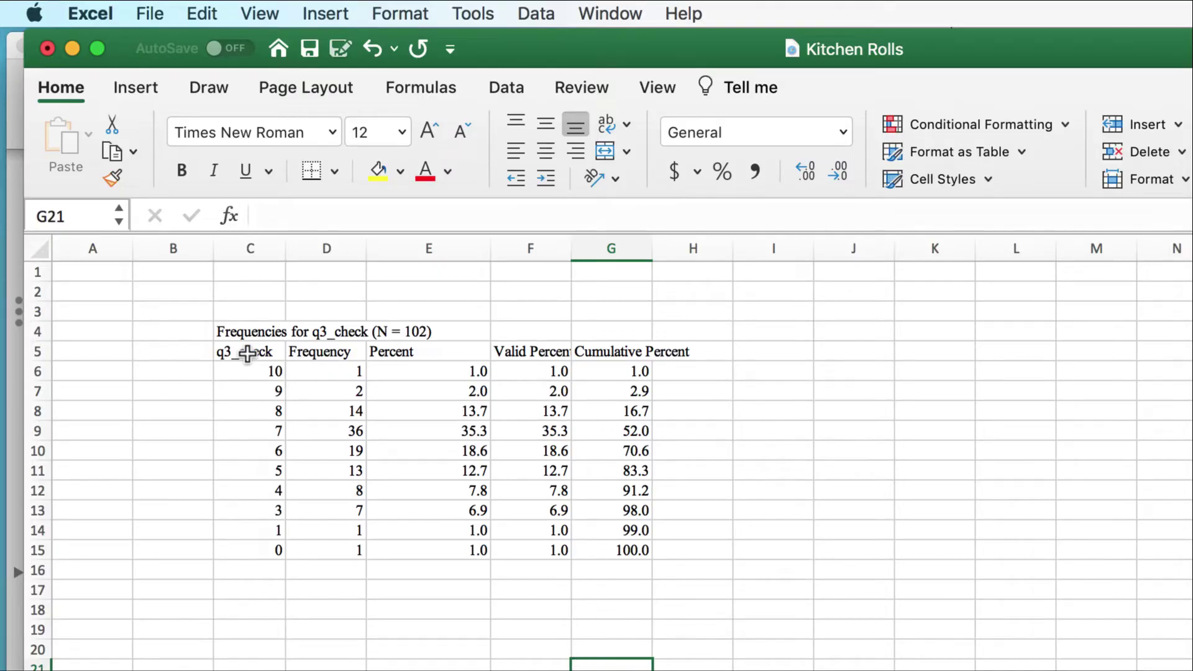
Enter the label 'Table 1.' in C3 and italicize the title in C4
click(248, 311)
text(Tab)
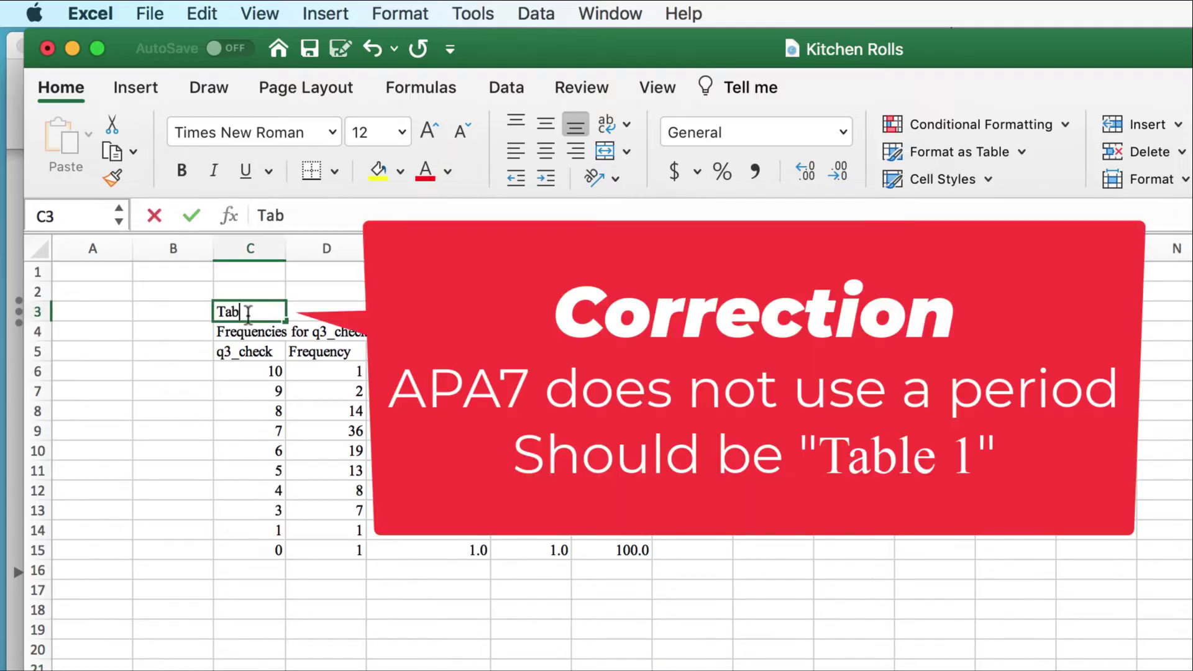
text(le 1.)
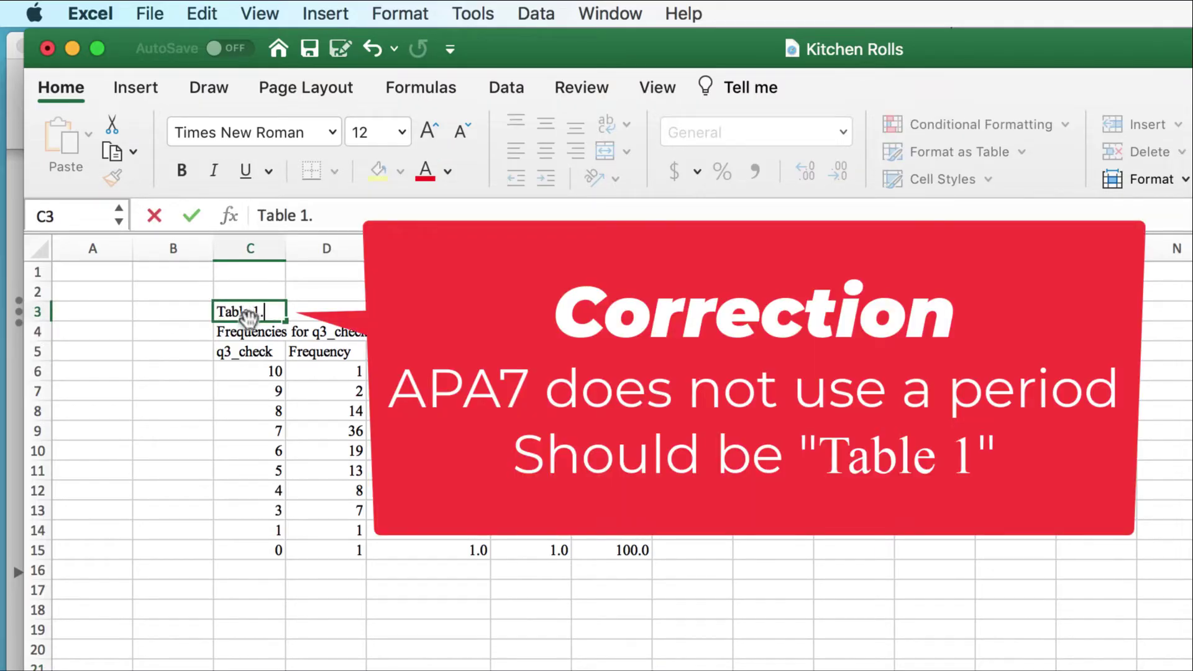
click(249, 330)
key(super+i)
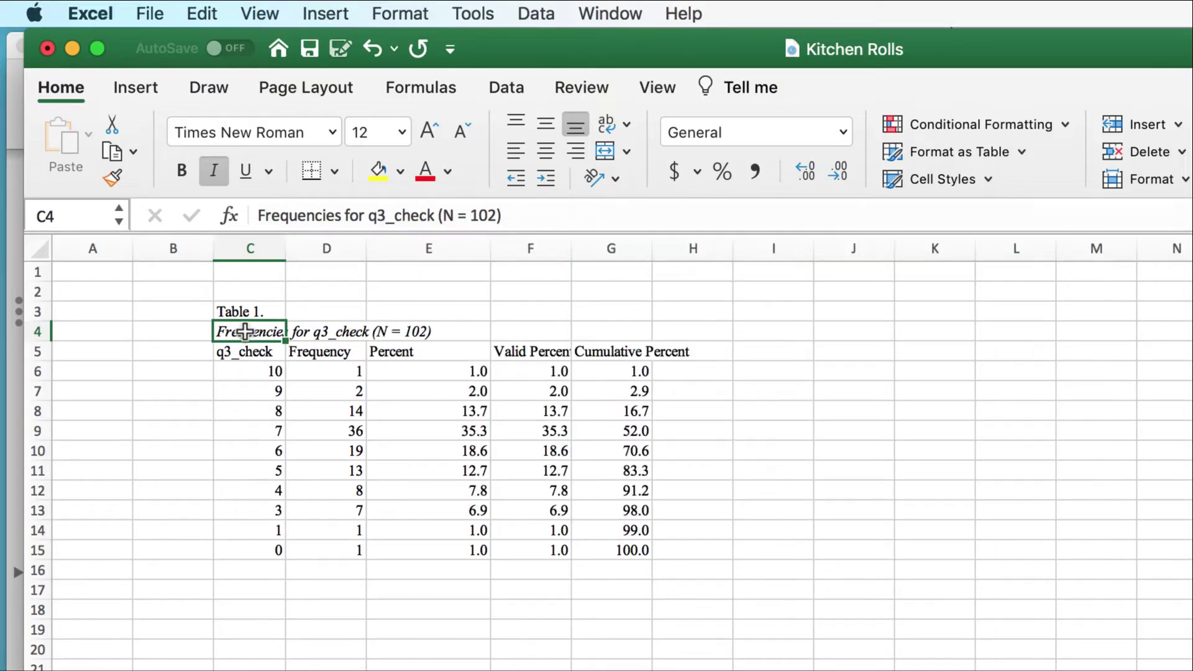
Merge the title cells C4:G4 into one cell across columns C to G
drag(246, 331, 609, 332)
click(625, 149)
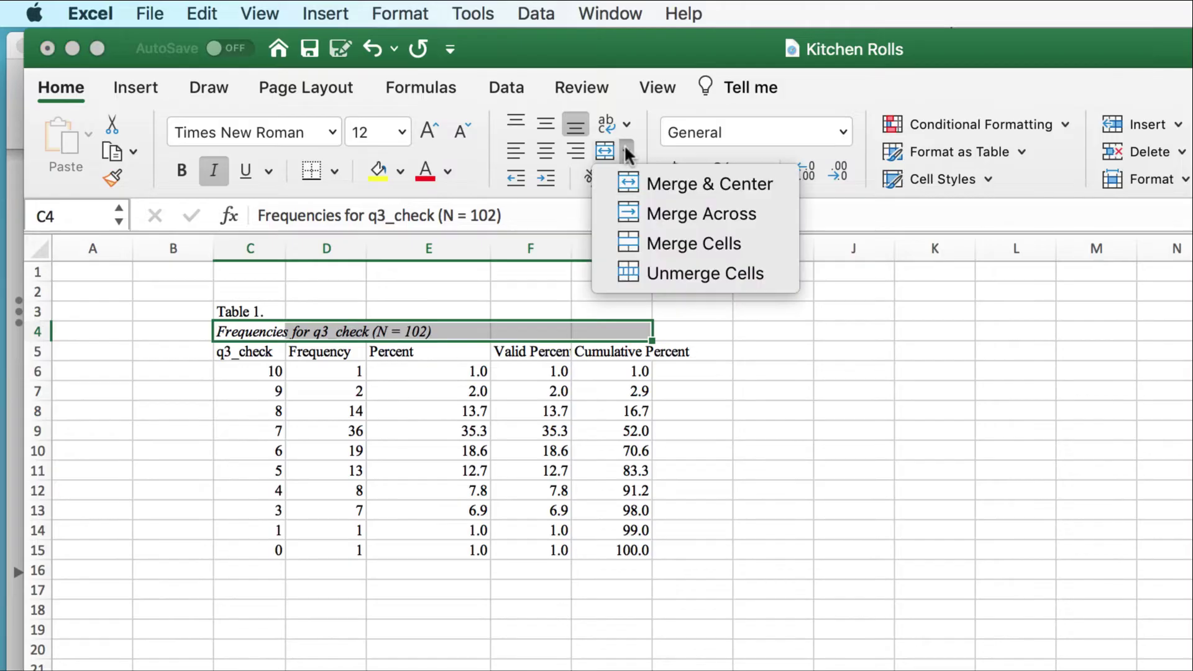
click(670, 243)
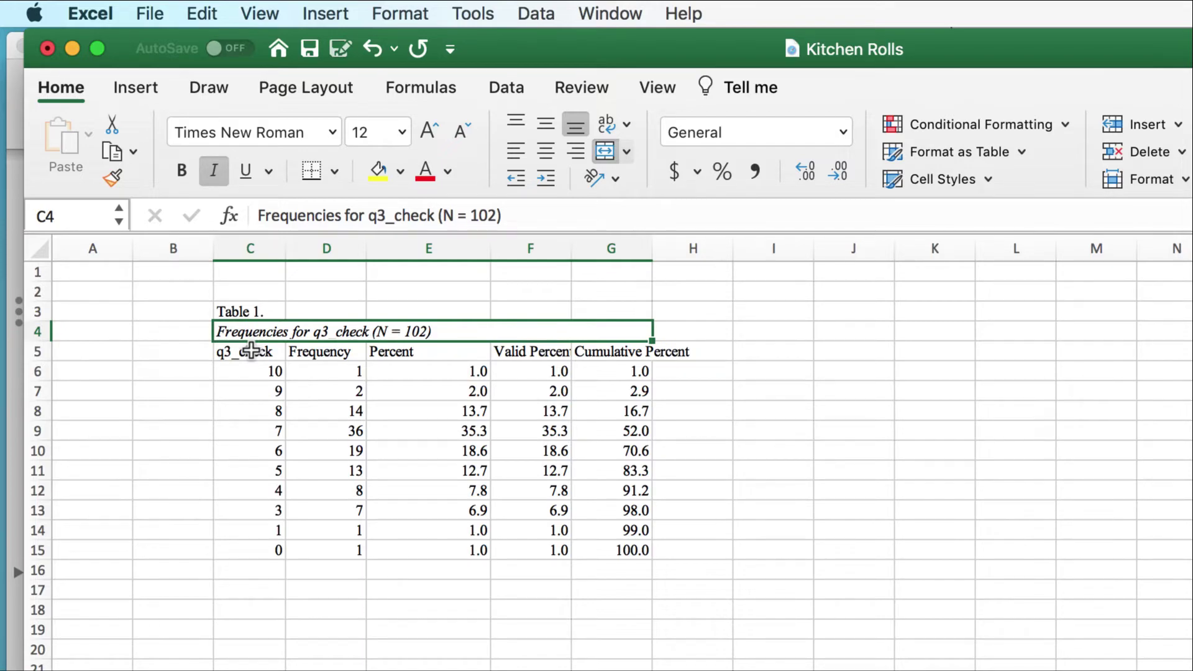
Add top and bottom borders to header row C5:G5 and a bottom border to C15:G15
drag(251, 351, 616, 350)
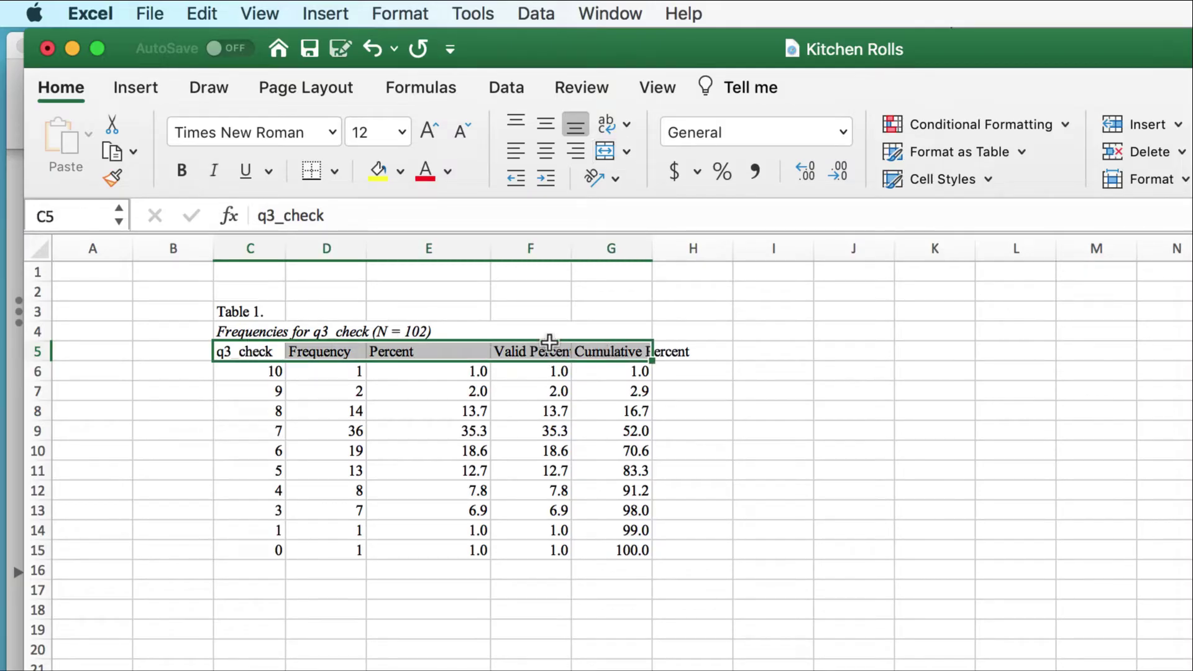
click(333, 174)
click(352, 229)
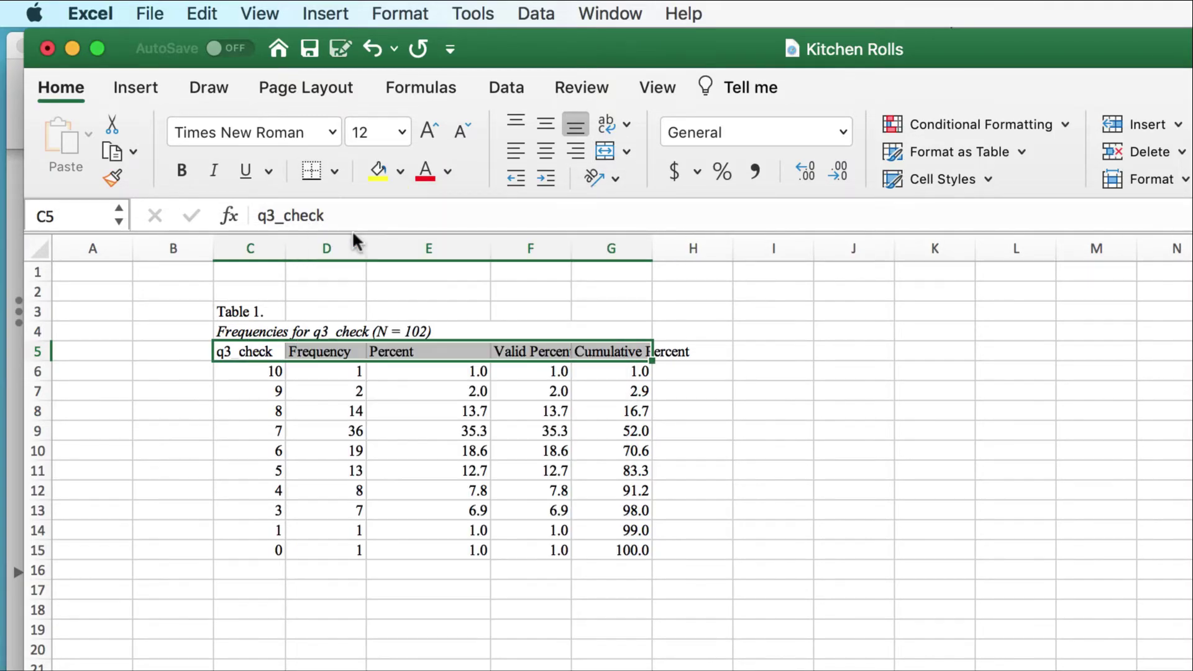
click(335, 171)
click(332, 267)
drag(259, 551, 613, 551)
click(334, 172)
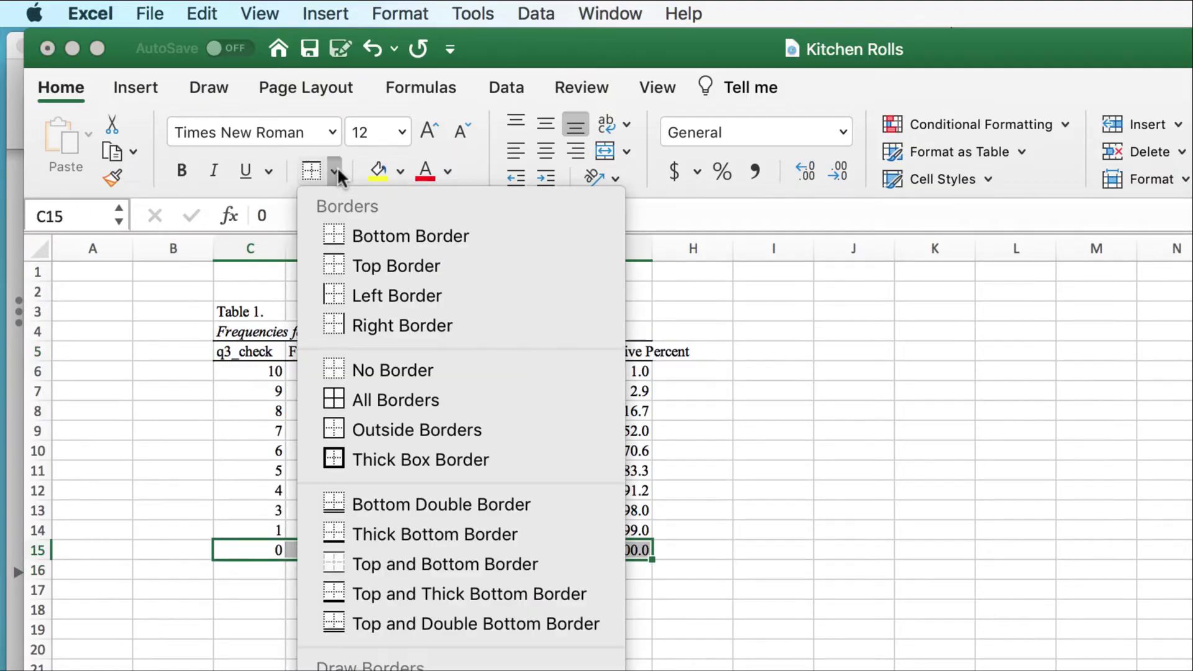
click(358, 235)
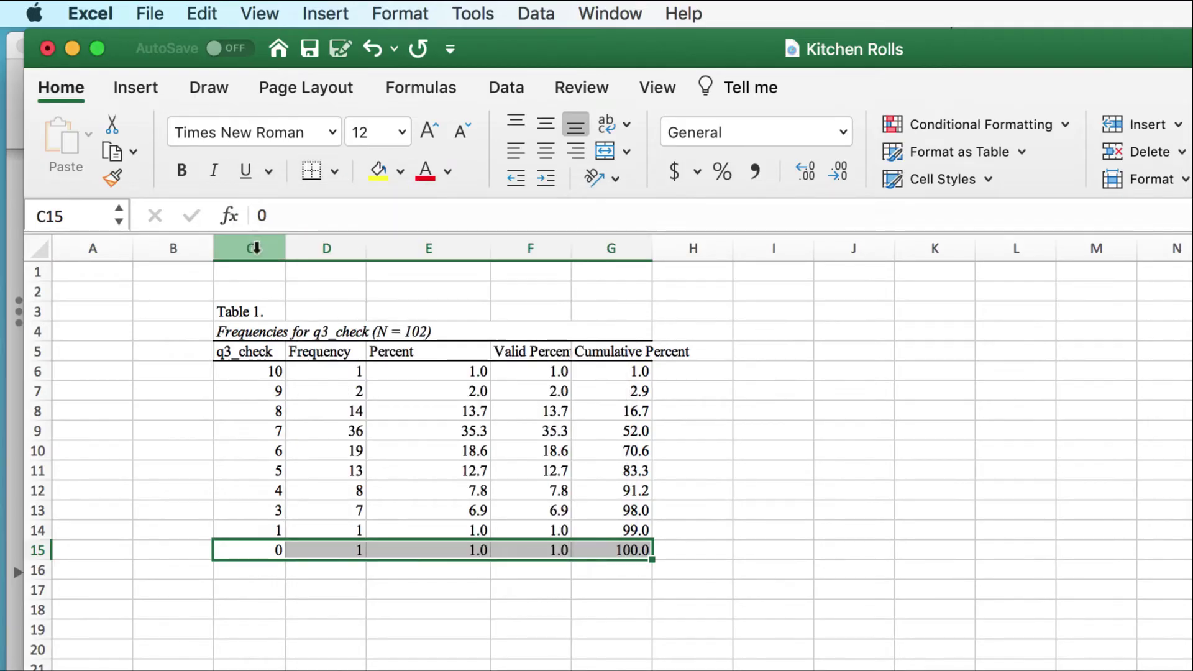
Widen columns C to G, and widen column G further to fit 'Cumulative Percent'
drag(255, 248, 669, 250)
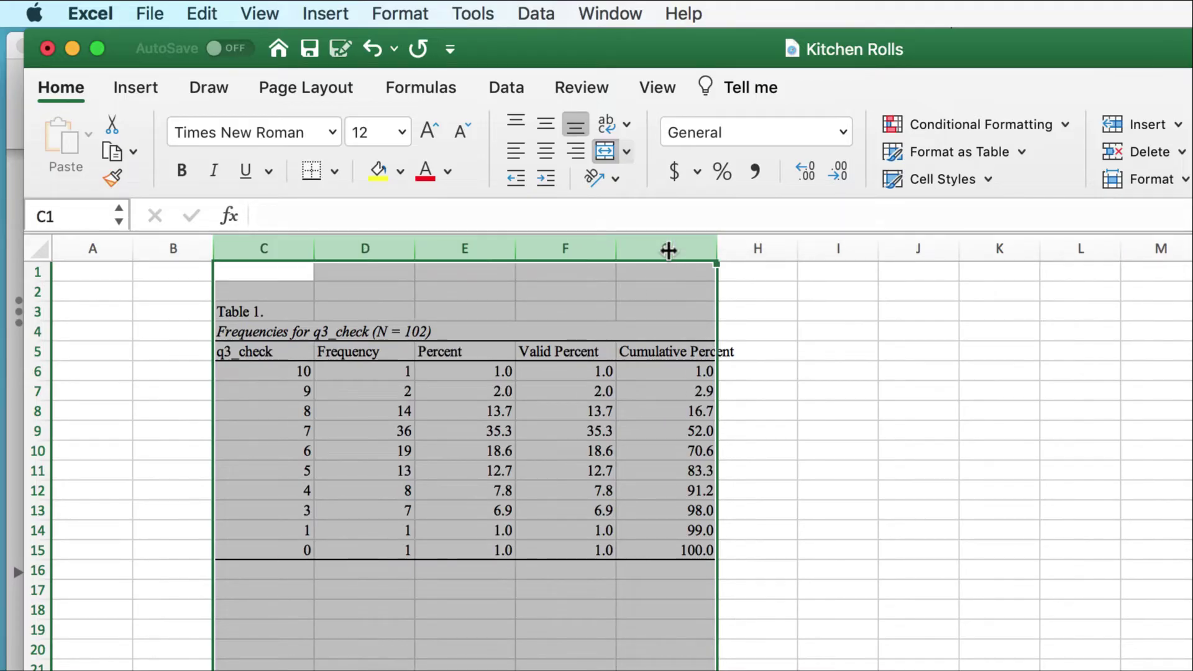
click(664, 249)
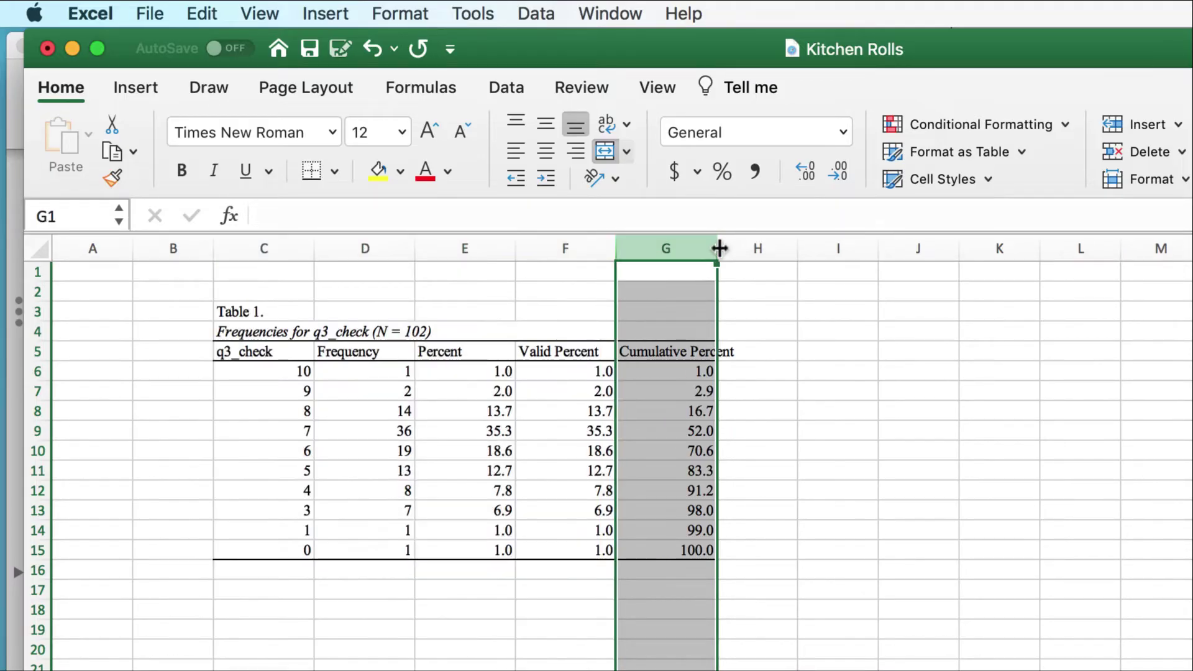
drag(716, 249, 744, 249)
click(680, 669)
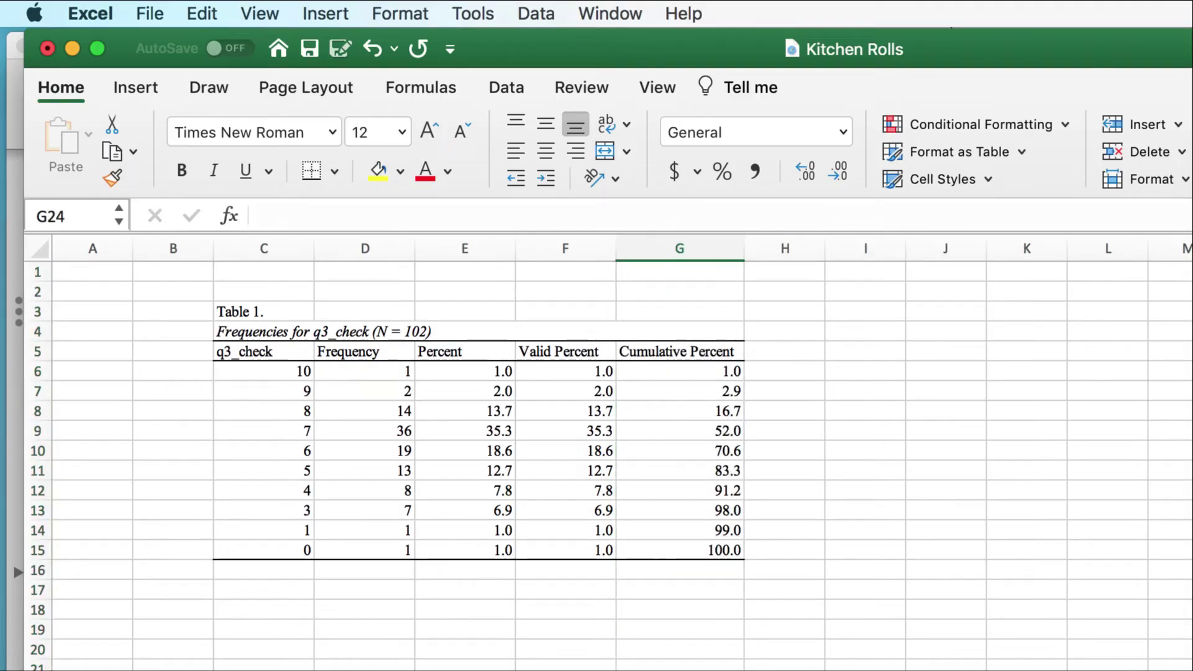
drag(273, 311, 541, 551)
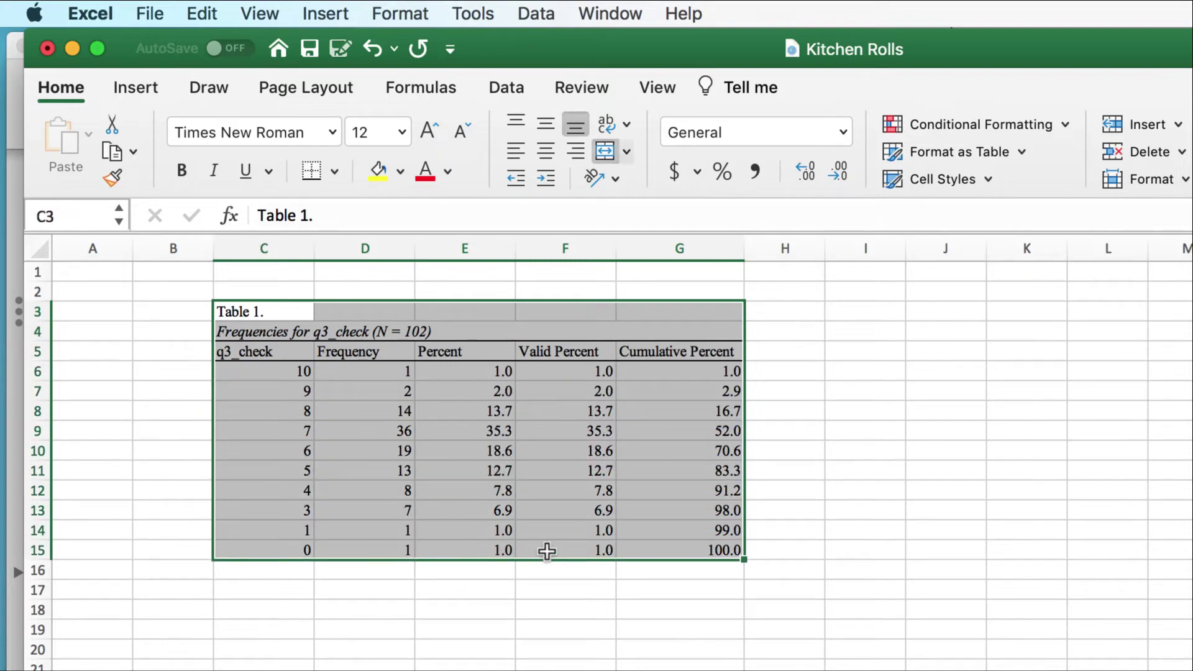
Copy the Excel table C3:G15 into Word's paper, replacing the placeholder 'Table 1' line
right_click(526, 439)
click(566, 473)
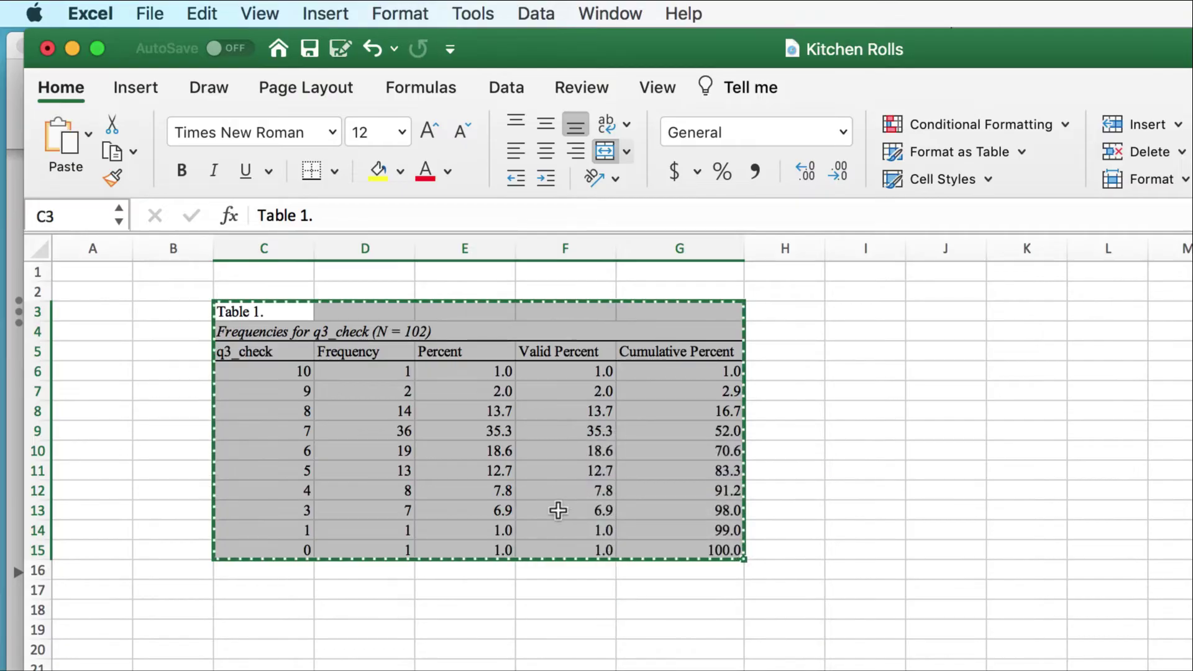
key(ctrl+Up)
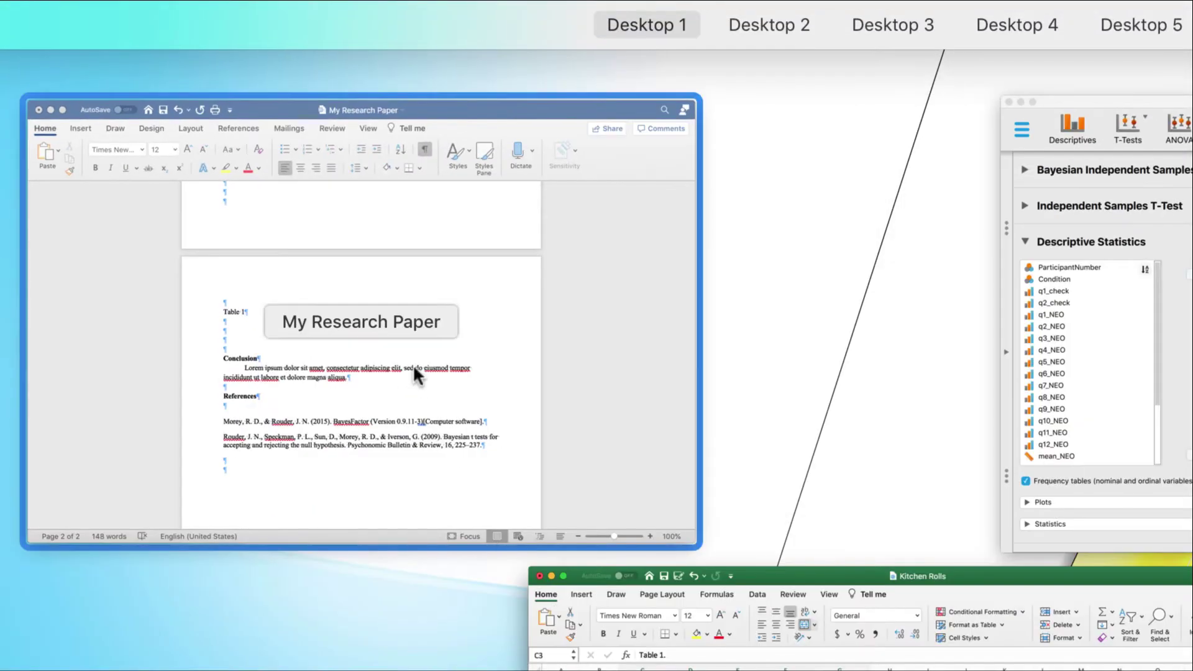
click(414, 366)
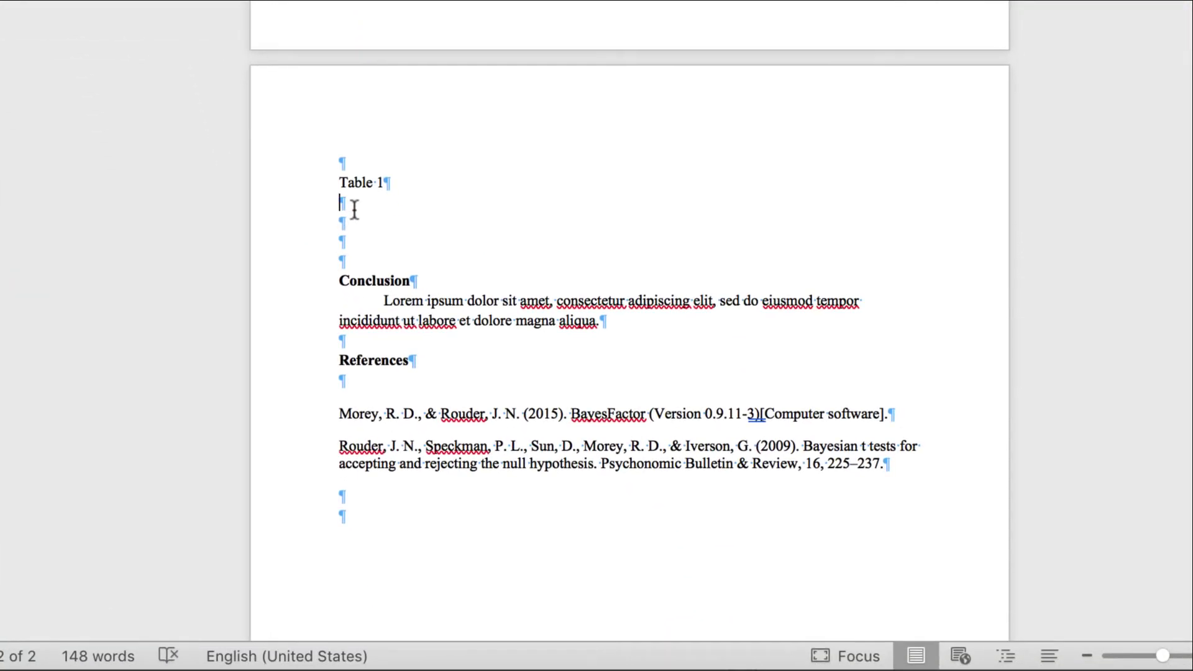
right_click(353, 208)
click(405, 264)
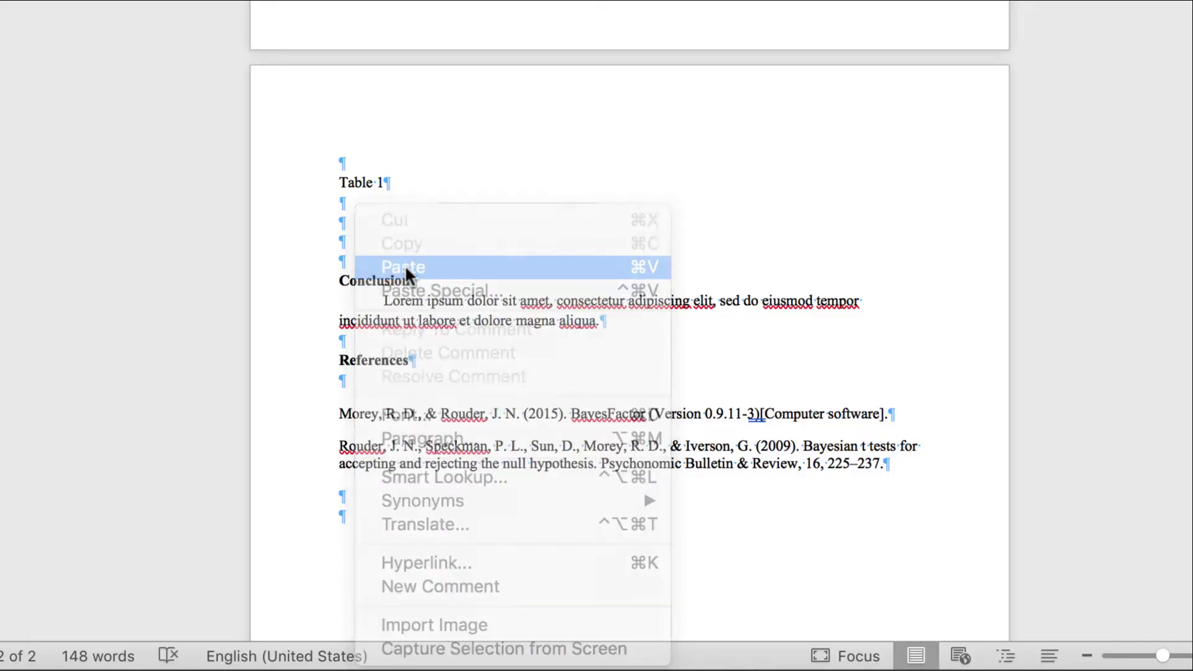
click(307, 187)
key(BackSpace)
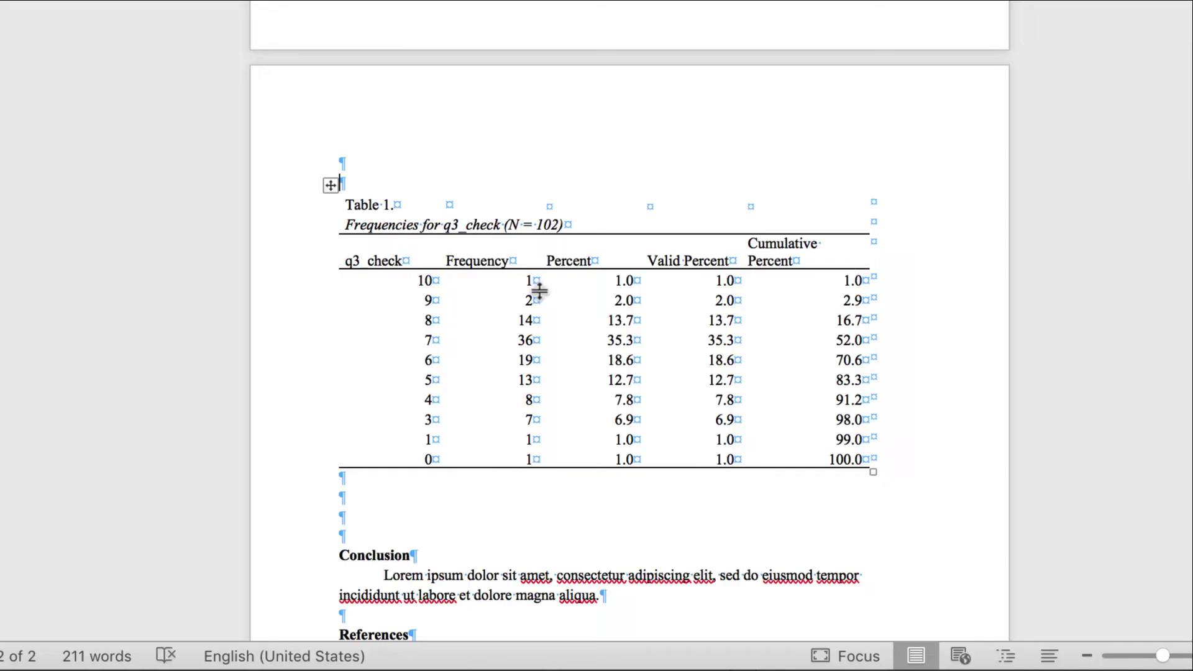
Append a % sign to every value in the Percent column
click(631, 283)
key(percent)
key(Down)
key(percent)
key(Down)
key(percent)
key(Down)
key(percent)
key(Down)
key(percent)
key(Down)
text(%)
key(Down)
text(%)
key(Down)
text(%)
key(Down)
text(%)
key(Down)
text(%)
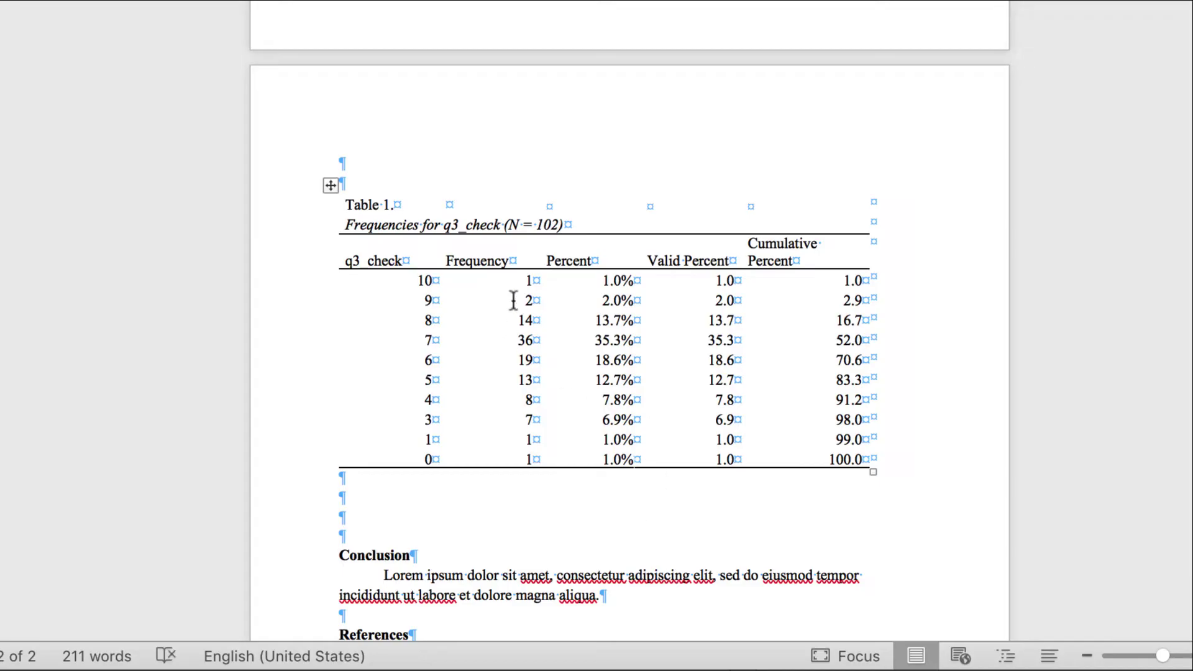
Right-align the column headers from Frequency to Cumulative Percent
drag(490, 260, 783, 260)
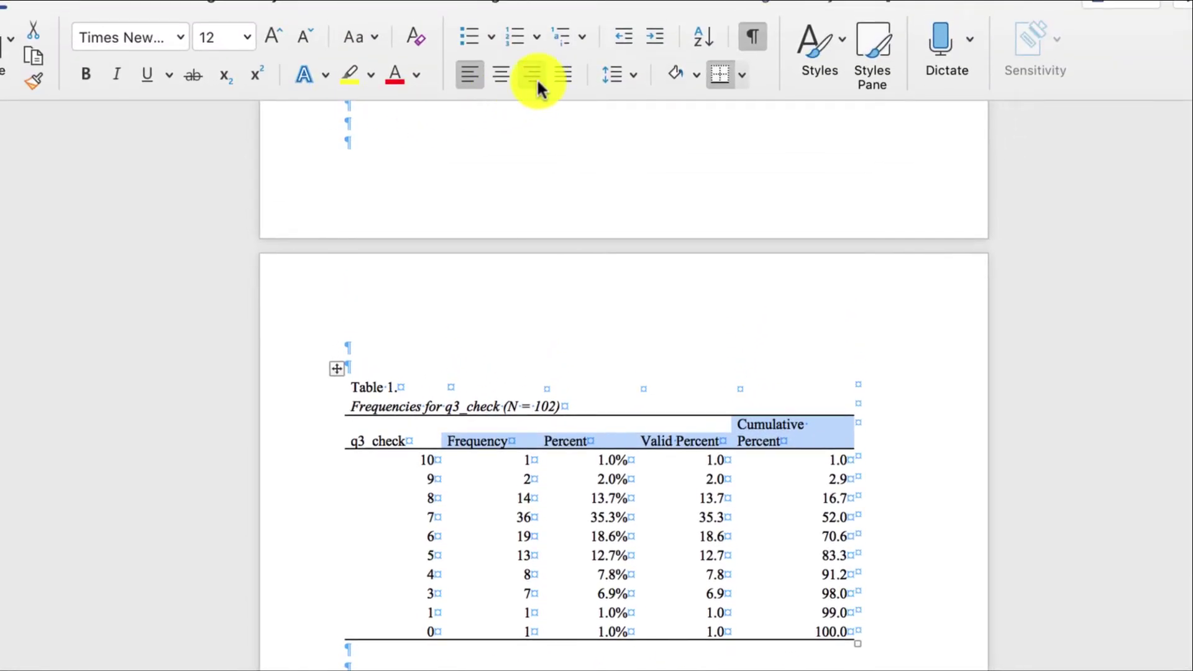
click(534, 74)
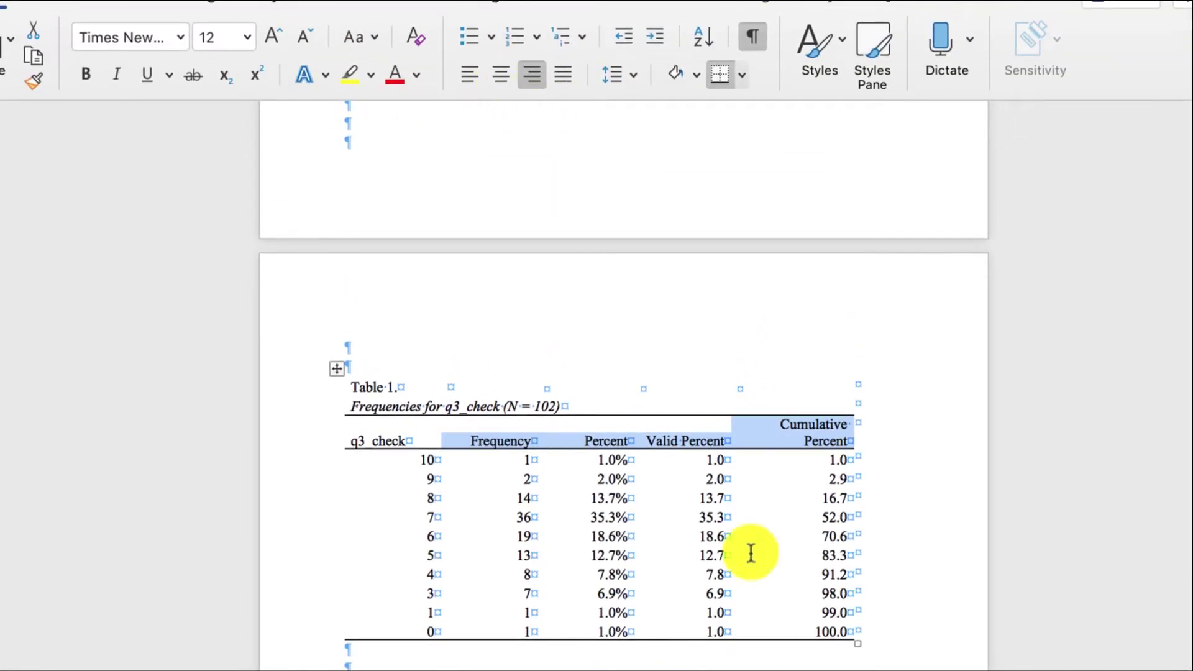
click(796, 662)
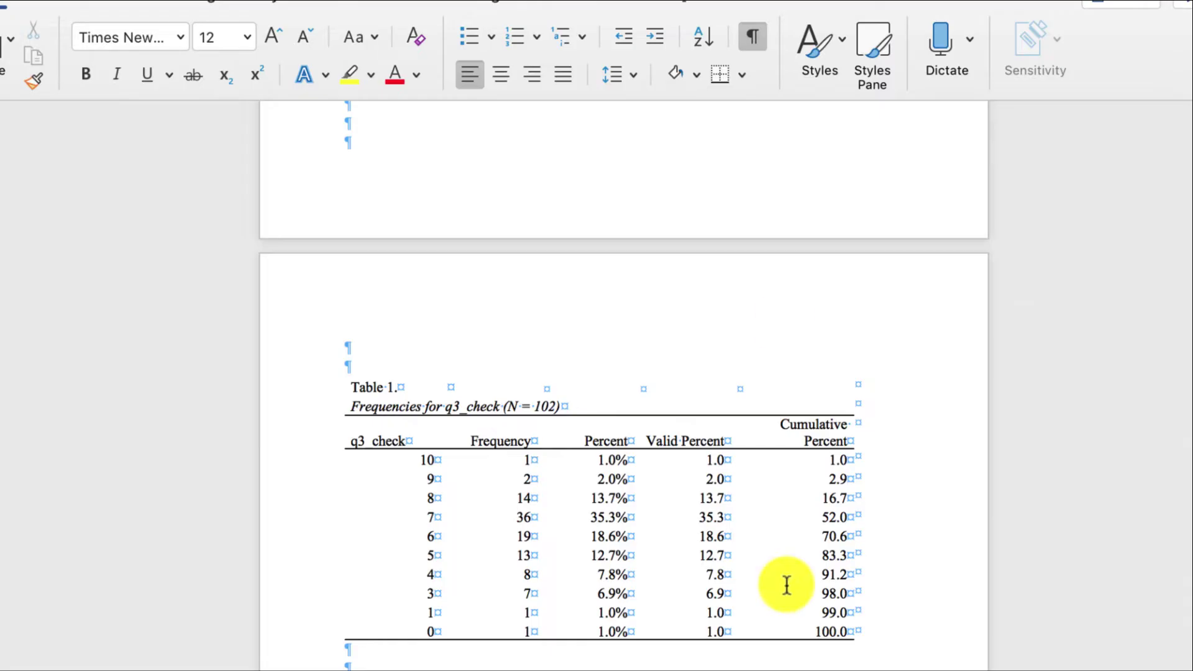
Hide the formatting marks throughout the document
key(super+a)
click(754, 38)
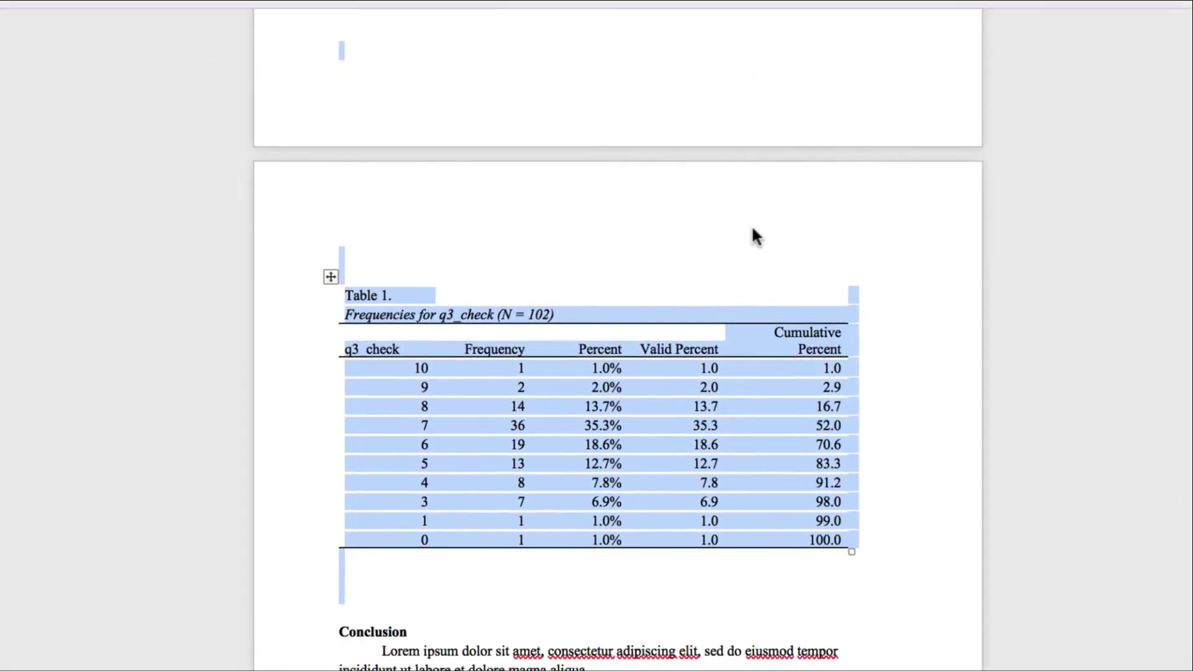
click(751, 333)
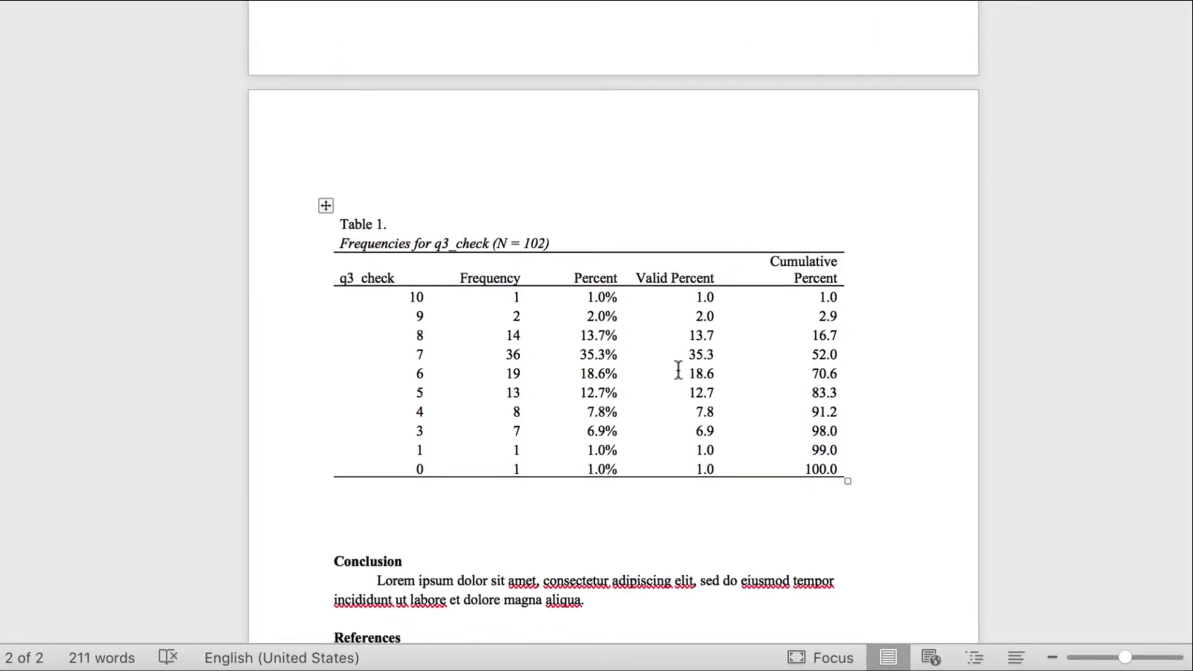
scroll(677, 373, up, 5)
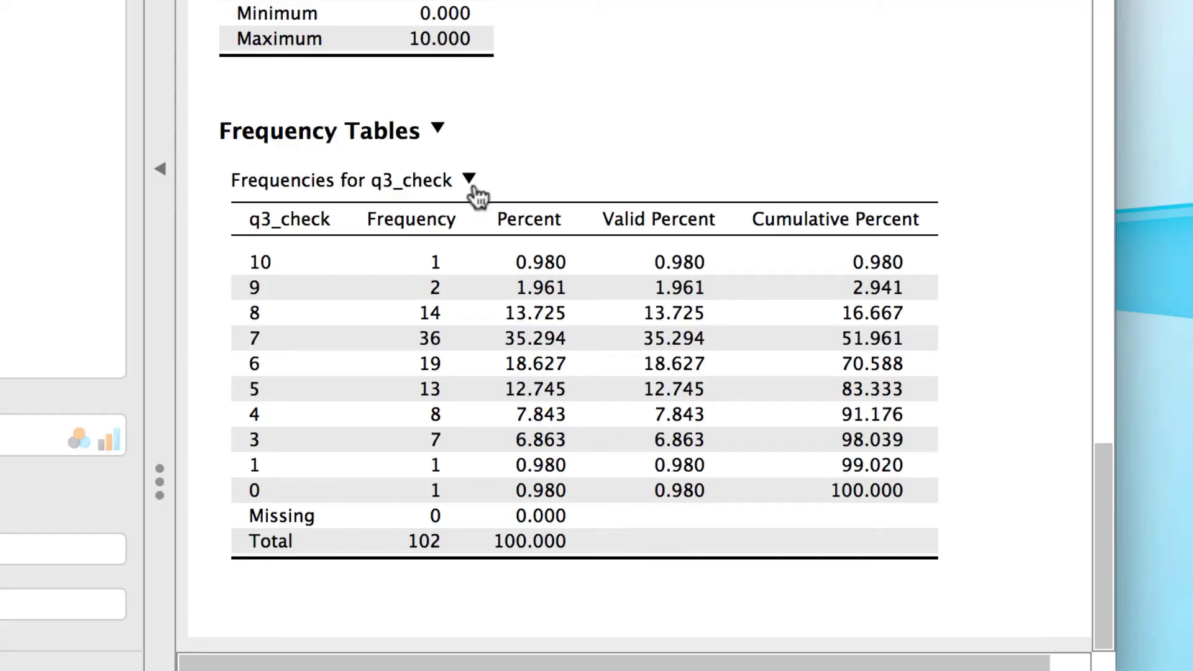
Copy the 'Frequencies for q3_check' table as LaTeX code
click(469, 181)
click(553, 248)
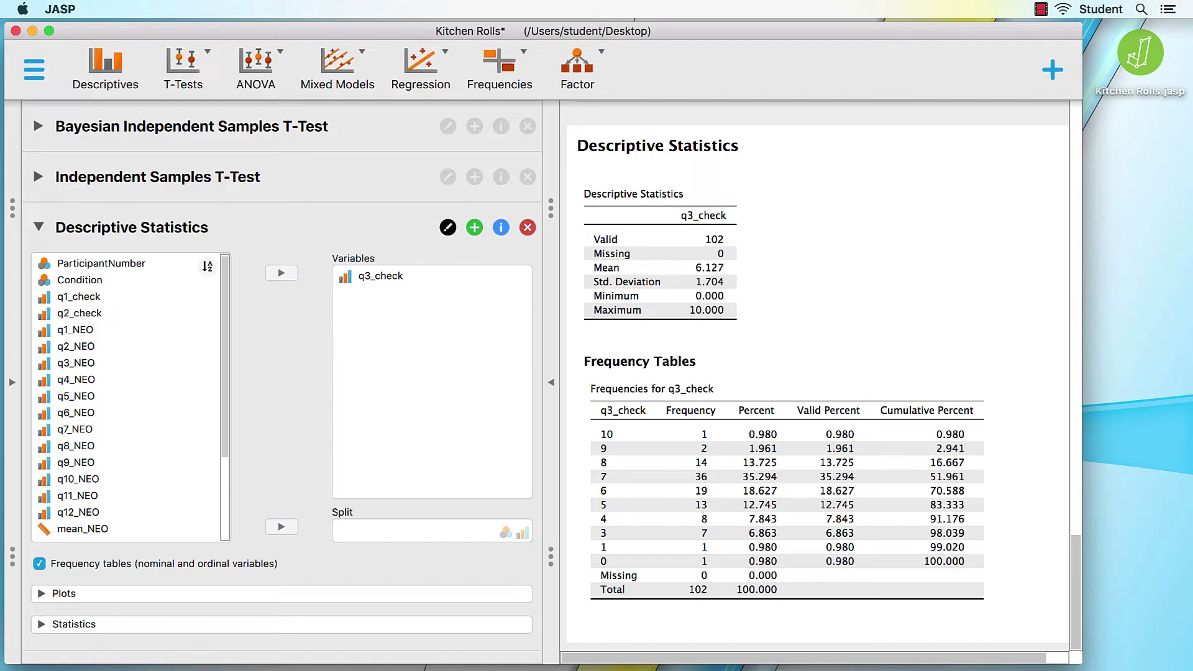
Paste the q3_check table's LaTeX code into Word below the Introduction, then launch TeXstudio
click(724, 390)
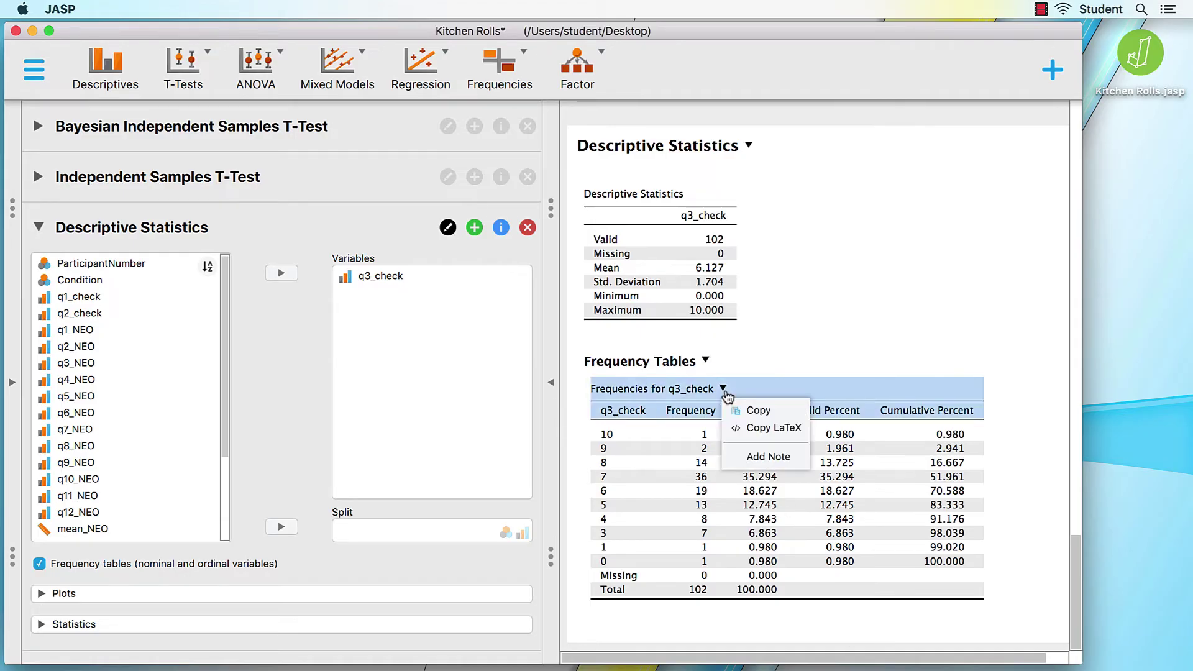
click(770, 426)
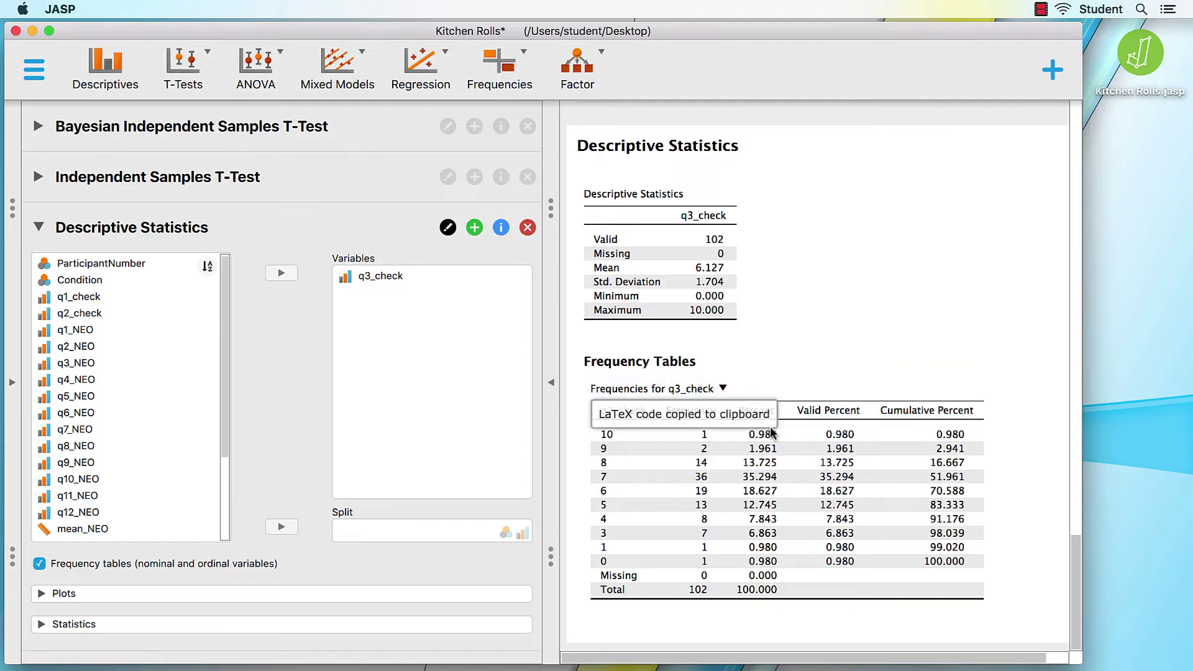
key(ctrl+Up)
click(466, 531)
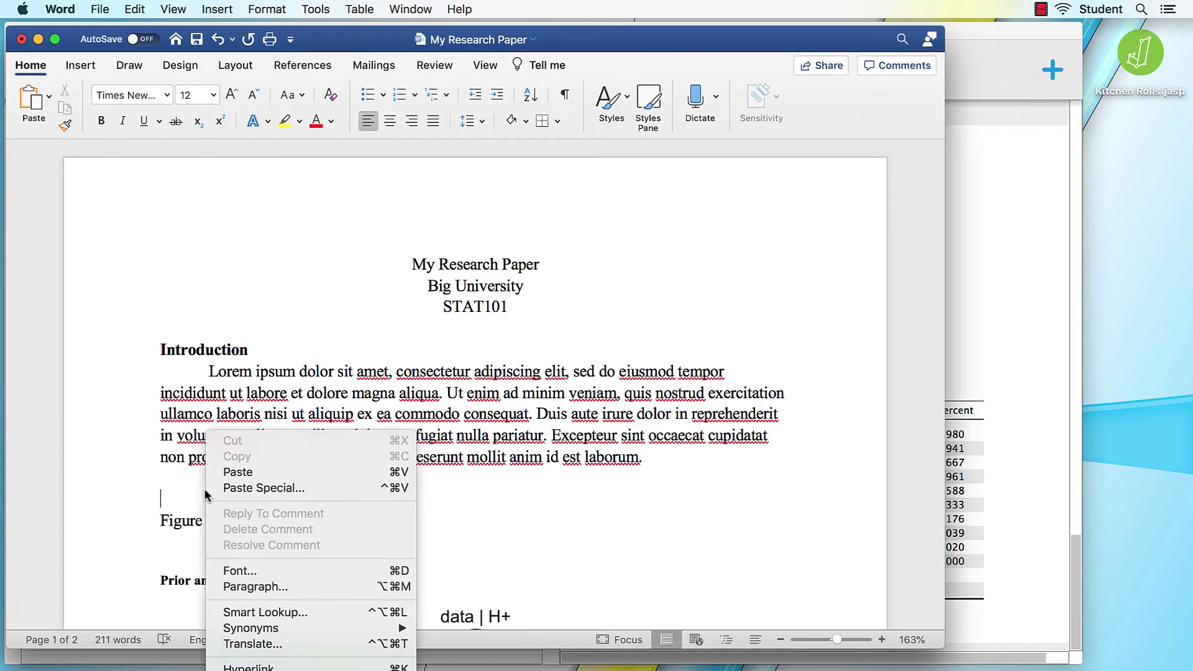
right_click(205, 490)
click(236, 474)
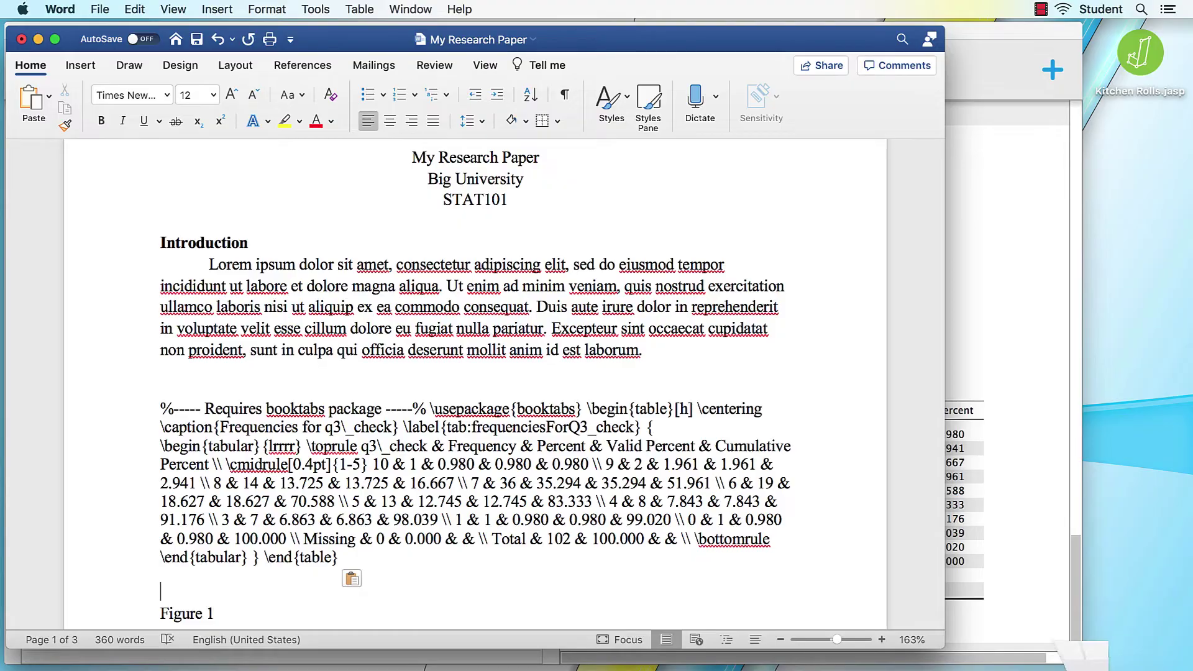
click(1136, 669)
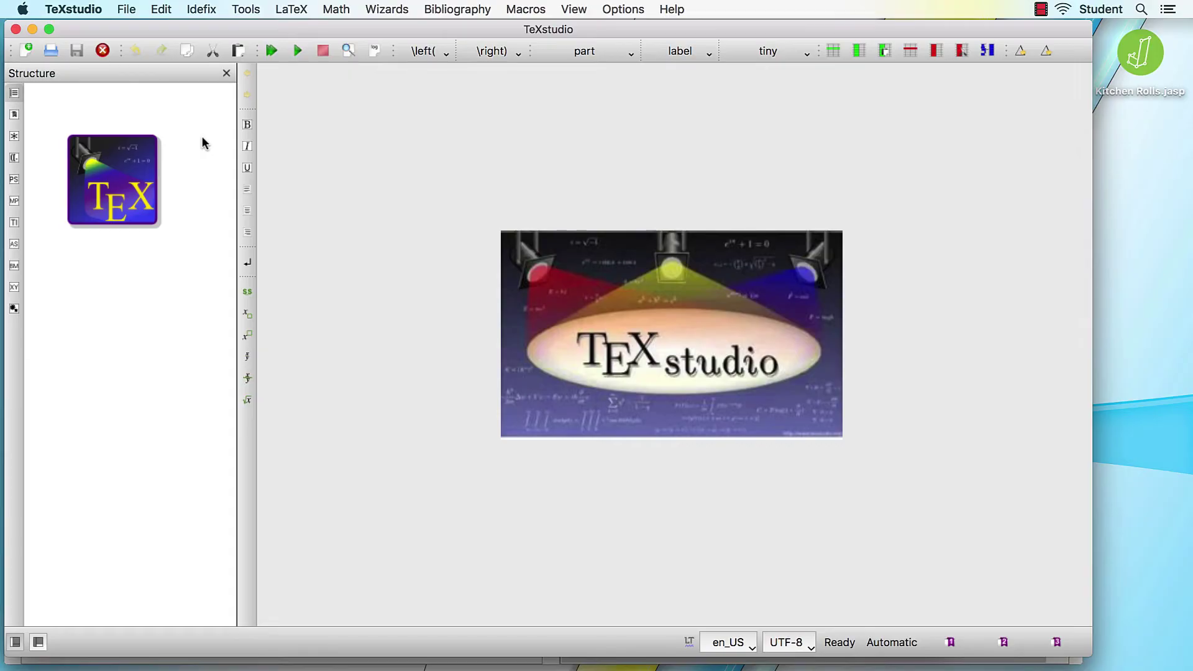
Start a new document from TeXstudio's built-in Article template
click(126, 8)
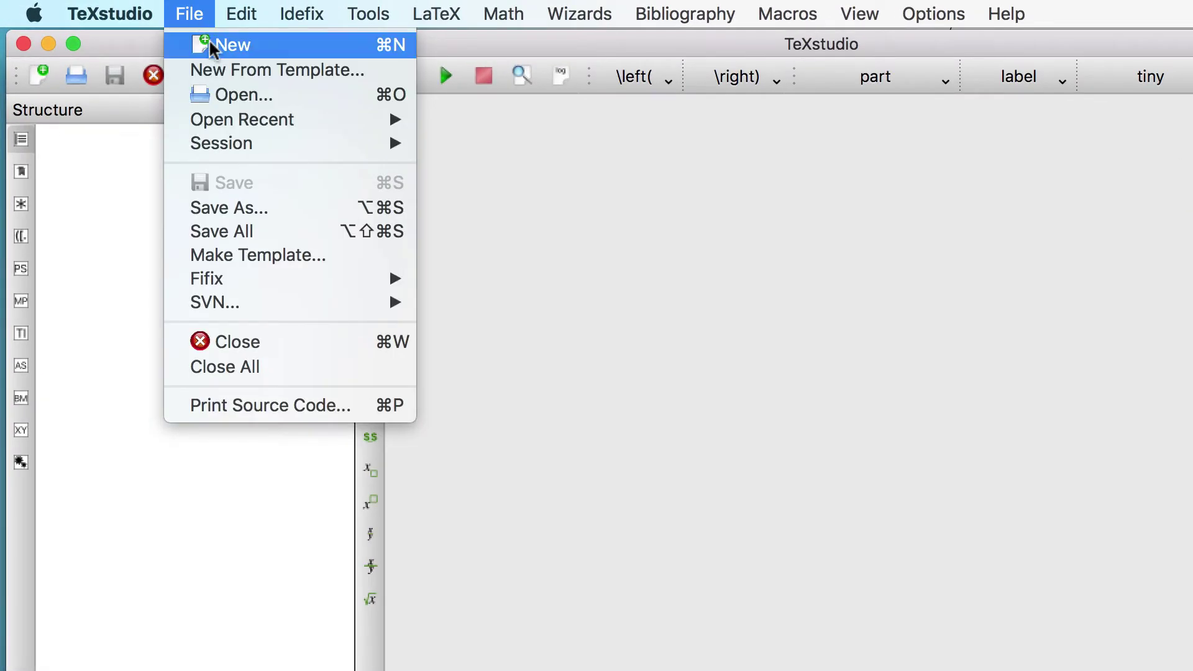
click(241, 71)
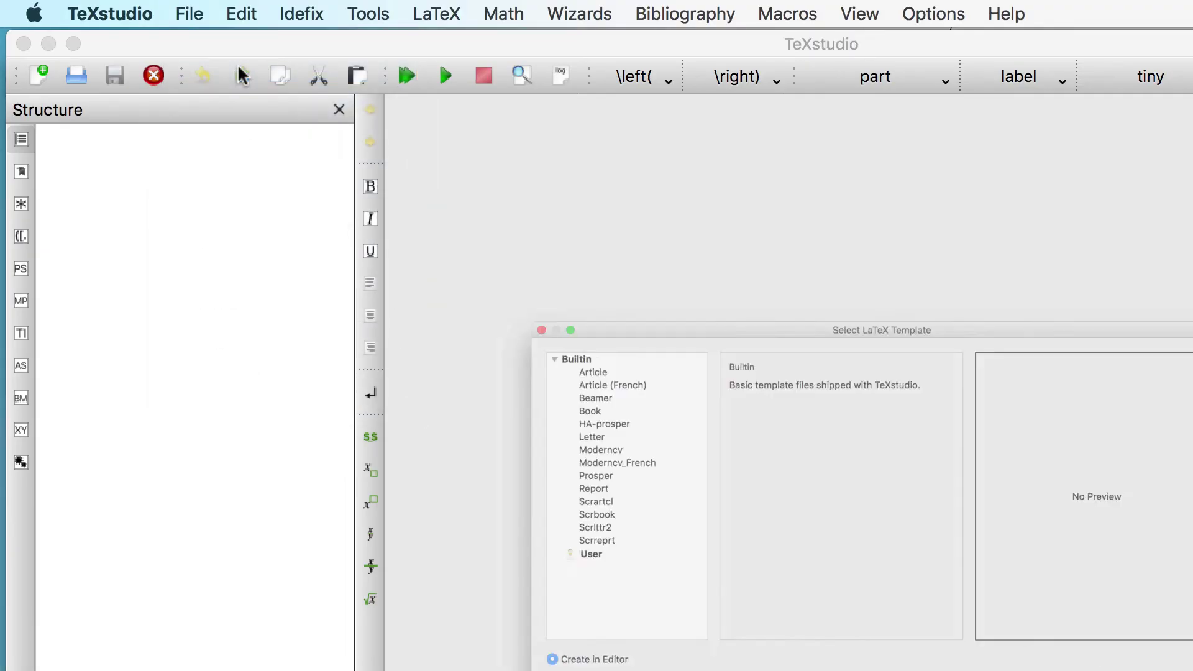
click(398, 252)
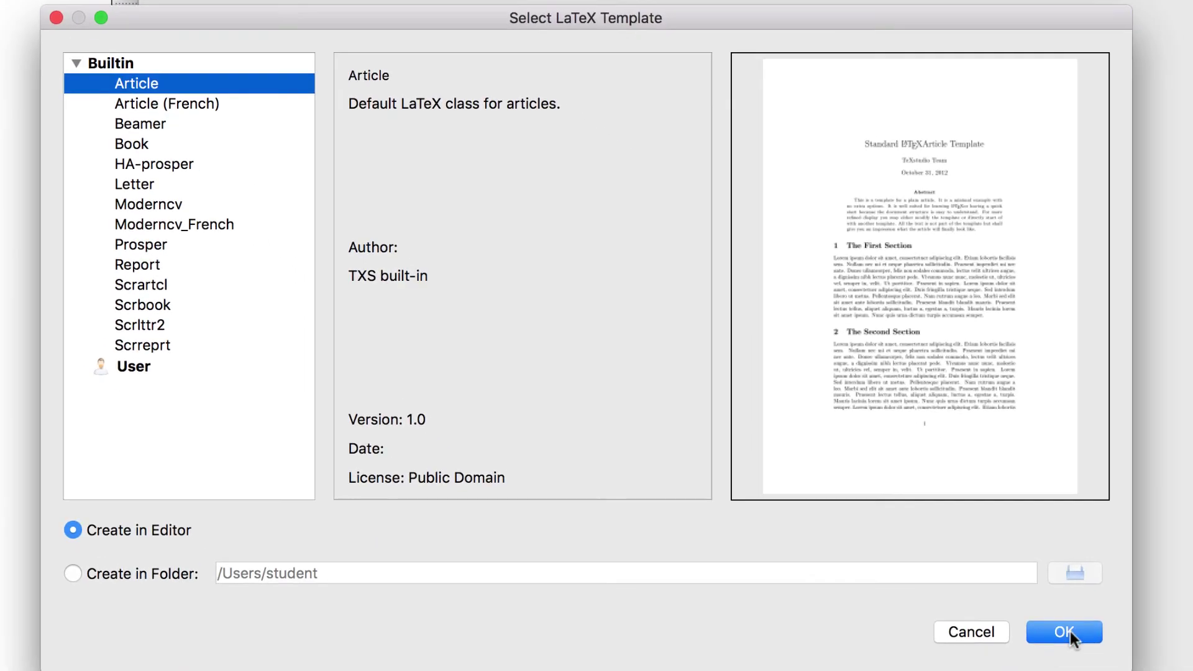
click(1066, 631)
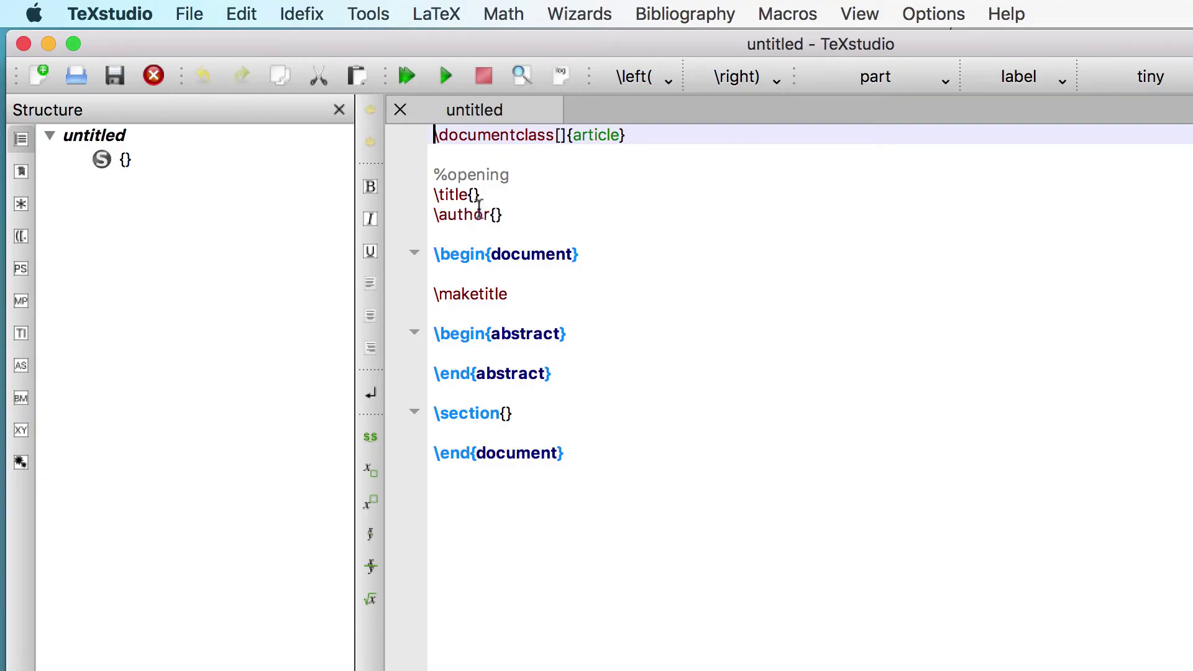
Title the document 'My First Table', enter the author name, and remove the abstract and section
click(474, 195)
text(My First )
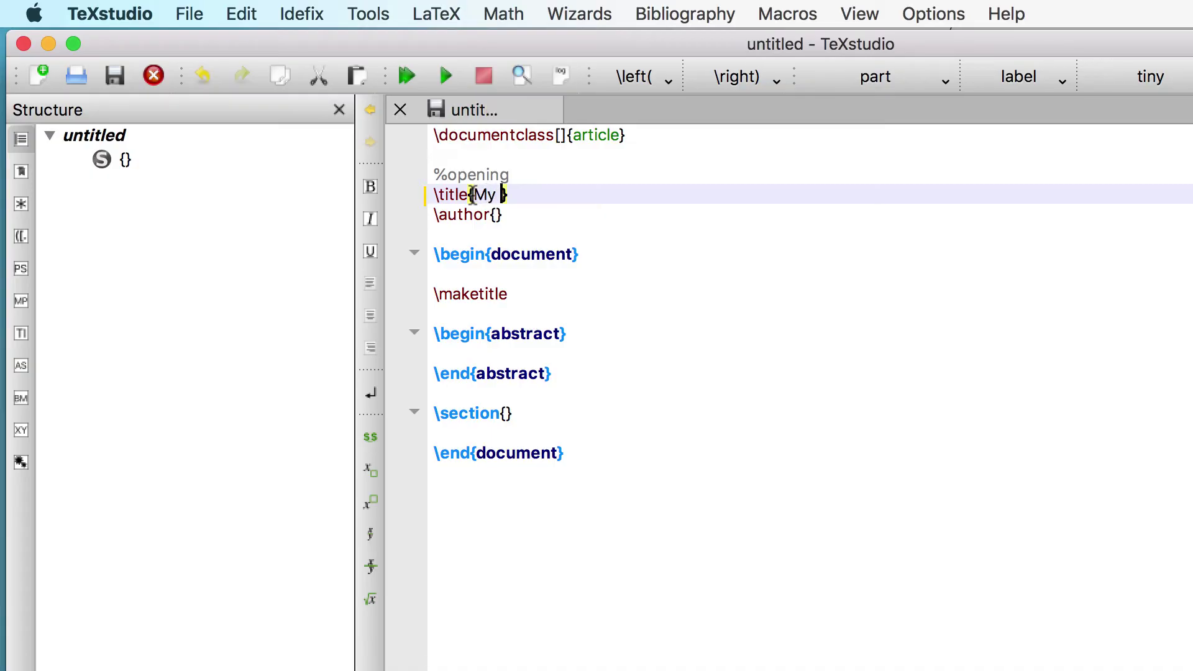
text(Table)
click(496, 217)
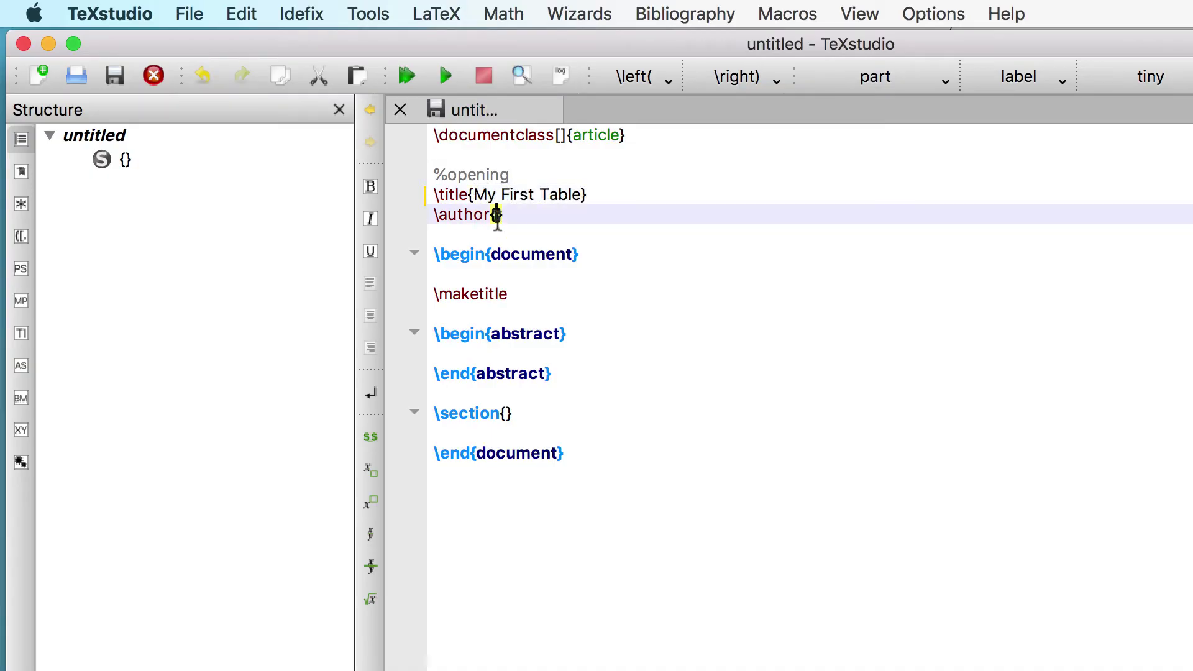
text(Bailey the Po)
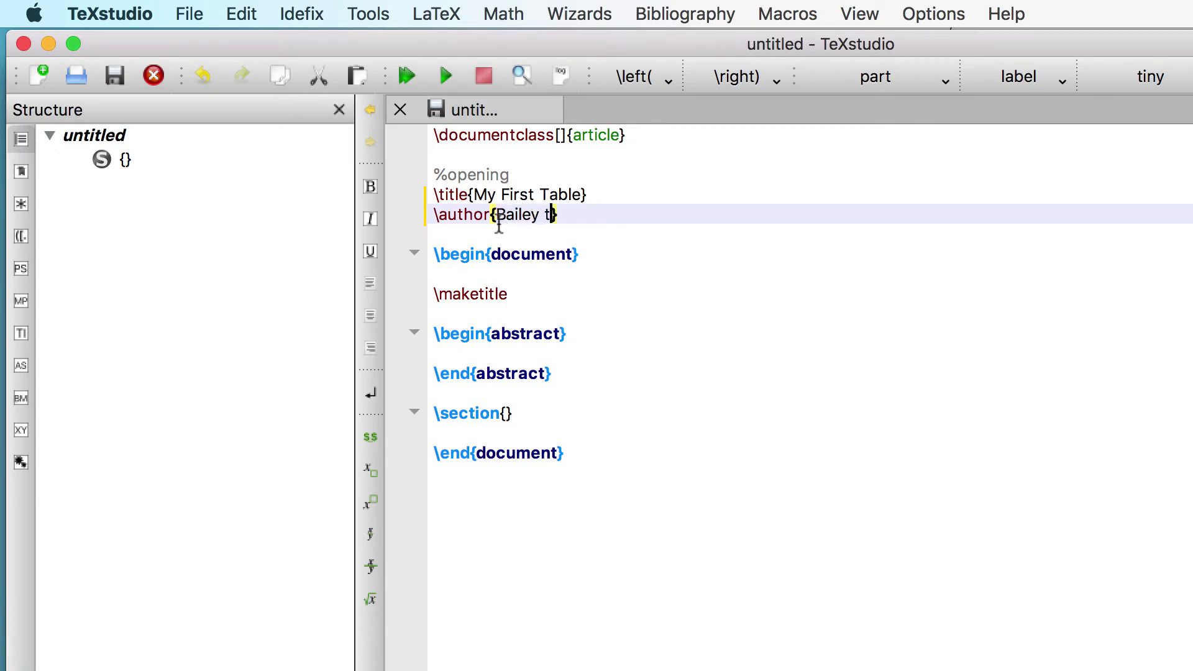
text(meranian)
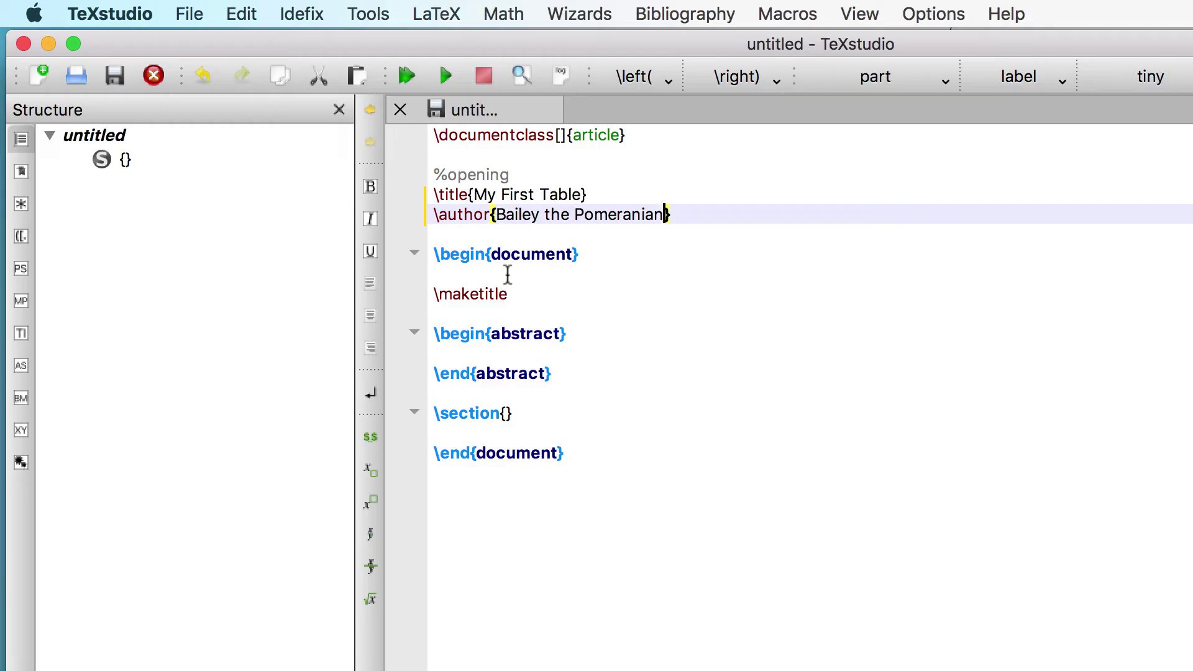
drag(445, 317, 536, 413)
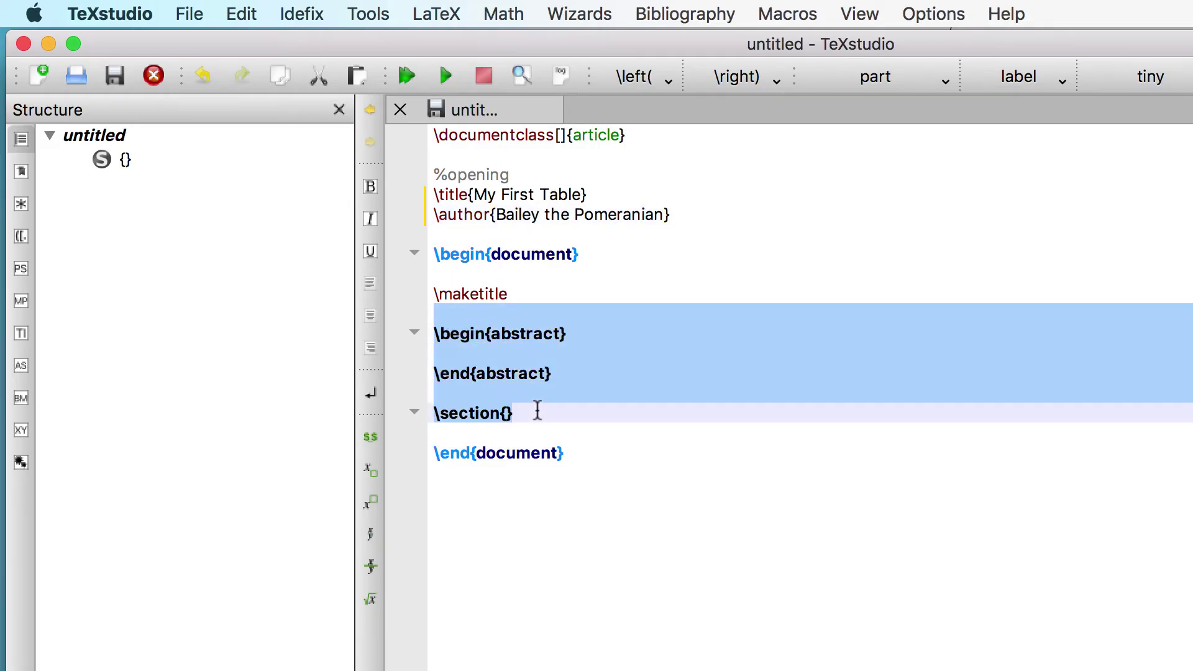
key(BackSpace)
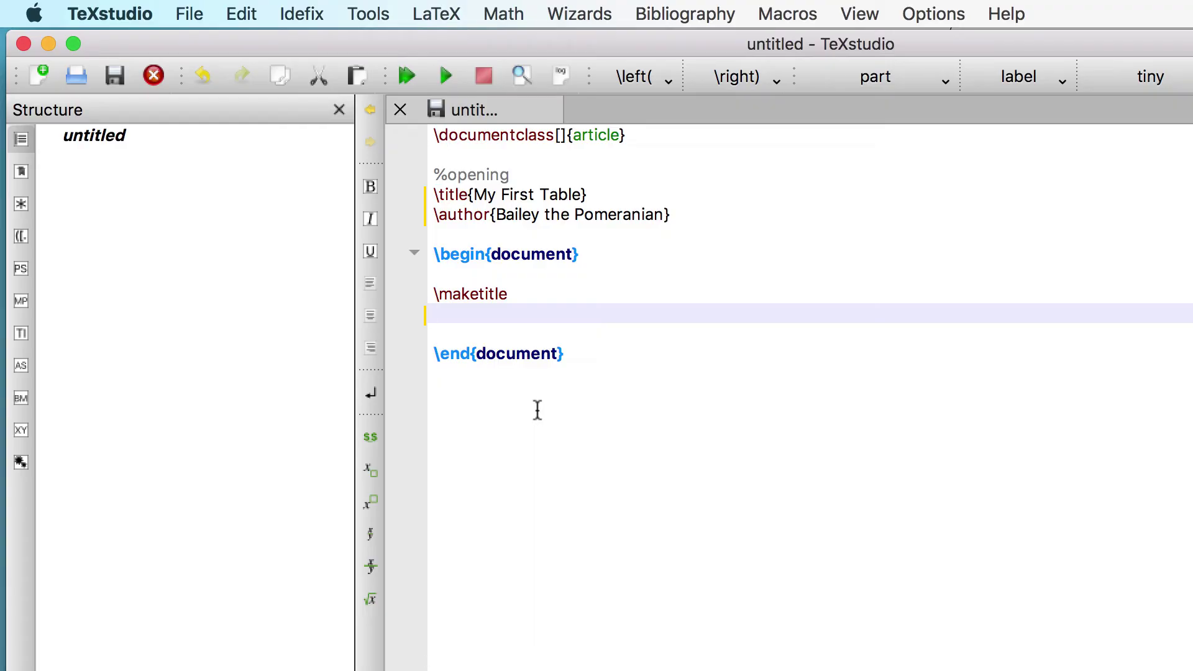
Paste the table code after \maketitle, move \usepackage{booktabs} under \author, and delete the booktabs comment
text(%----- Requires booktabs package -----% \usepackage{booktabs}  \begin{table}[h] 	\centering 	\caption{Frequencies for q3\_check} 	\label{tab:frequenciesForQ3_check} 	{ 		\begin{tabular}{lrrrr} 			\toprule 			q3\_check & Frequency & Percent & Valid Percent & Cumulative Percent  \\ 			\cmidrule[0.4pt]{1-5} 			10 & 1 & 0.980 & 0.980 & 0.980  \\ 			9 & 2 & 1.961 & 1.961 & 2.941  \\ 			8 & 14 & 13.725 & 13.725 & 16.667  \\ 			7 & 36 & 35.294 & 35.294 & 51.961  \\ 			6 & 19 & 18.627 & 18.627 & 70.588  \\ 			5 & 13 & 12.745 & 12.745 & 83.333  \\ 			4 & 8 & 7.843 & 7.843 & 91.176  \\ 			3 & 7 & 6.863 & 6.863 & 98.039  \\ 			1 & 1 & 0.980 & 0.980 & 99.020  \\ 			0 & 1 & 0.980 & 0.980 & 100.000  \\ 			Missing & 0 & 0.000 &  &  \\ 			Total & 102 & 100.000 &  &  \\ 			\bottomrule 		\end{tabular} 	} \end{table})
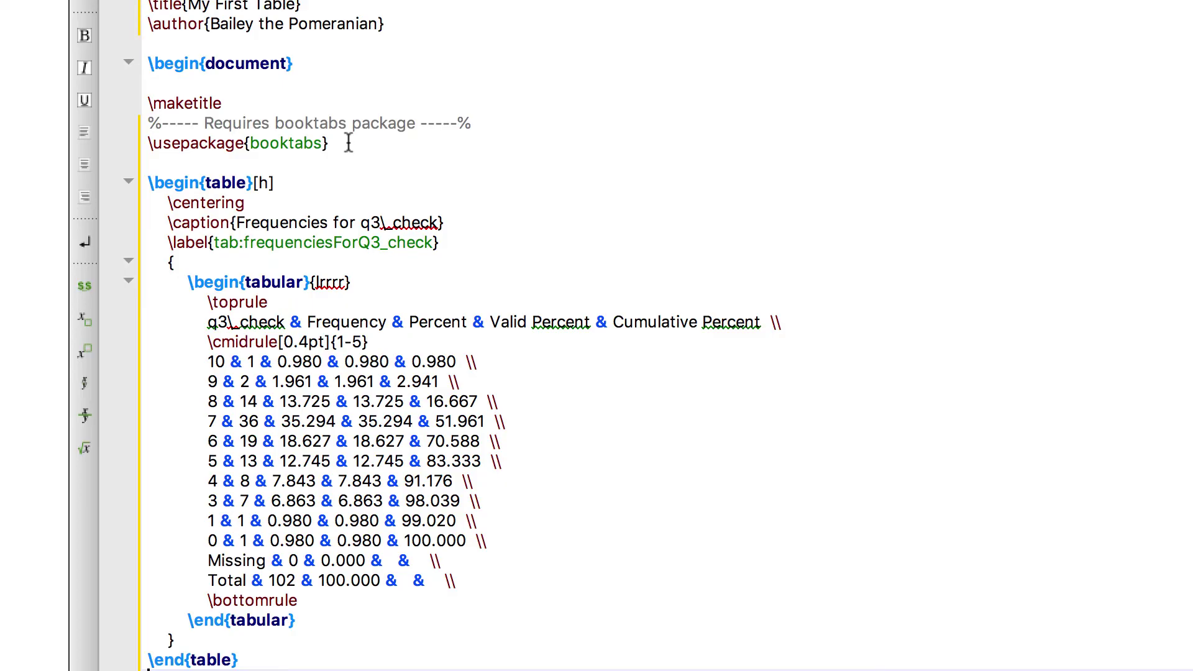
drag(349, 143, 141, 148)
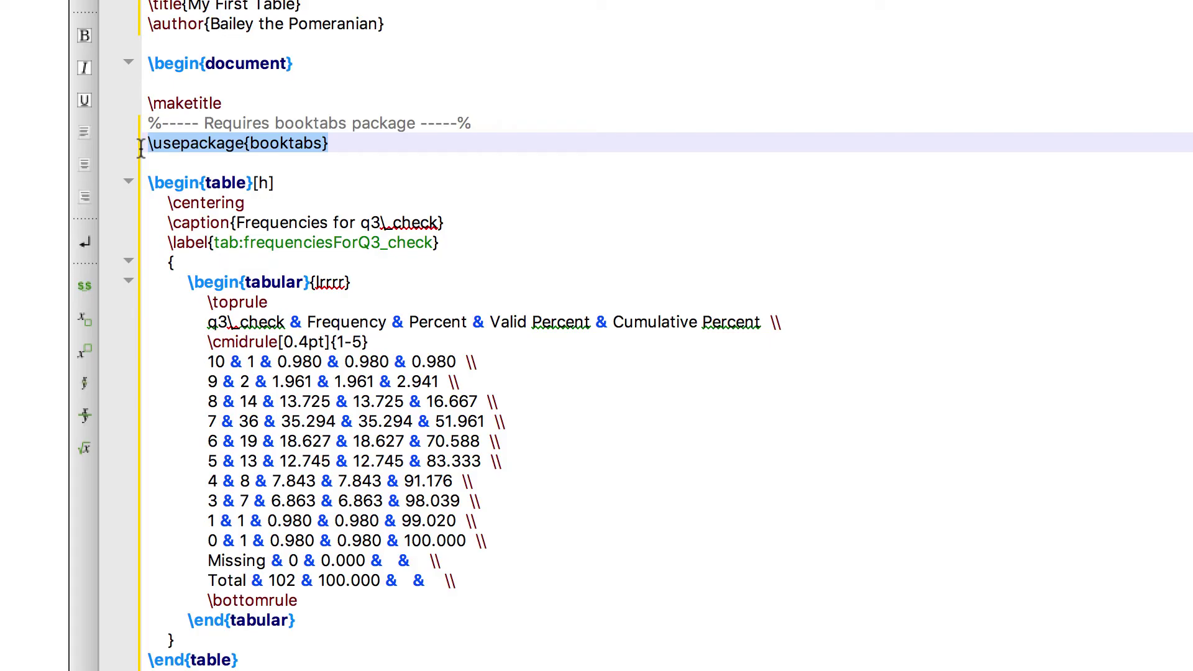
key(super+x)
click(173, 45)
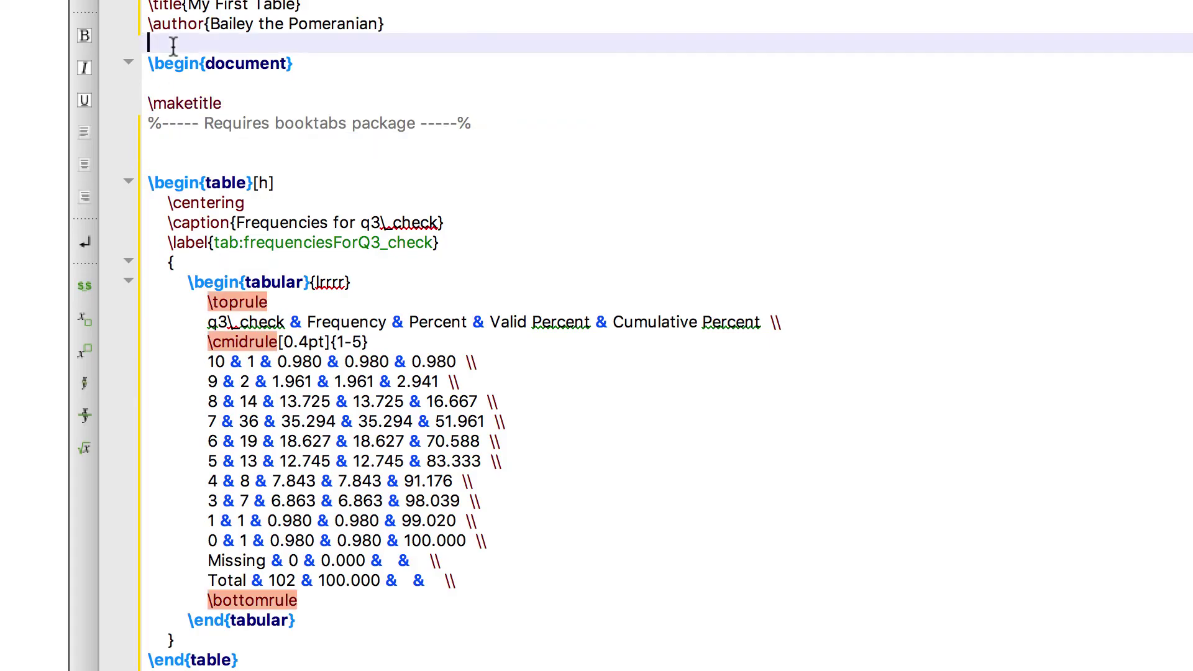
scroll(174, 44, up, 1)
key(super+v)
key(Return)
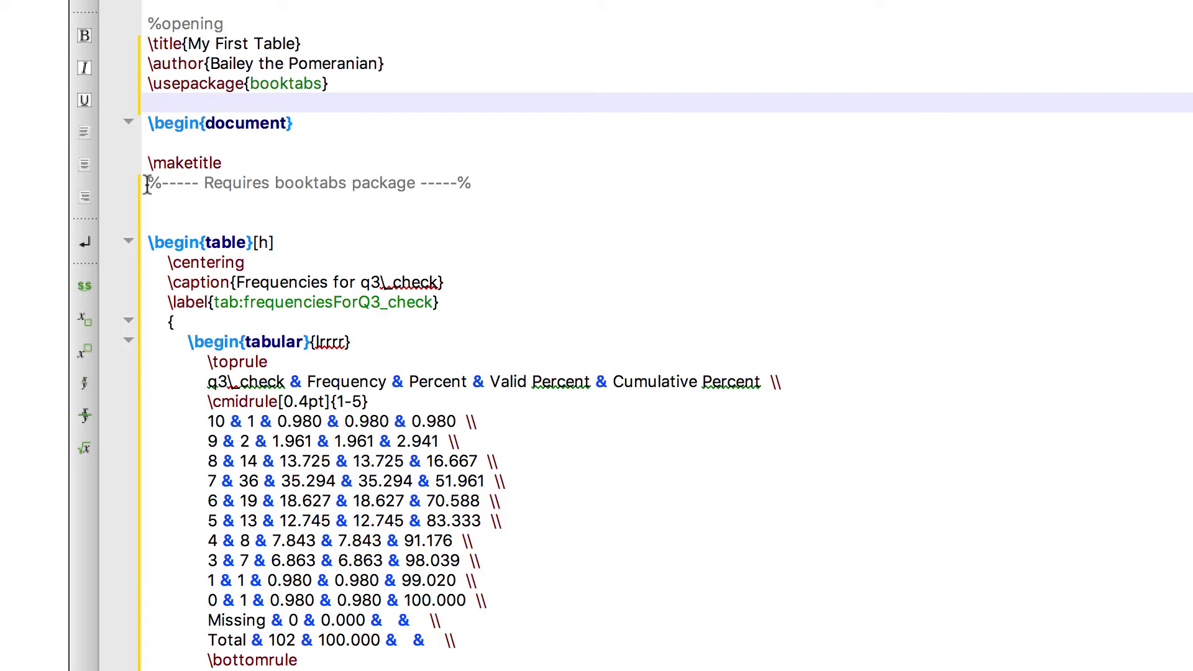
drag(147, 185, 514, 184)
key(BackSpace)
key(BackSpace)
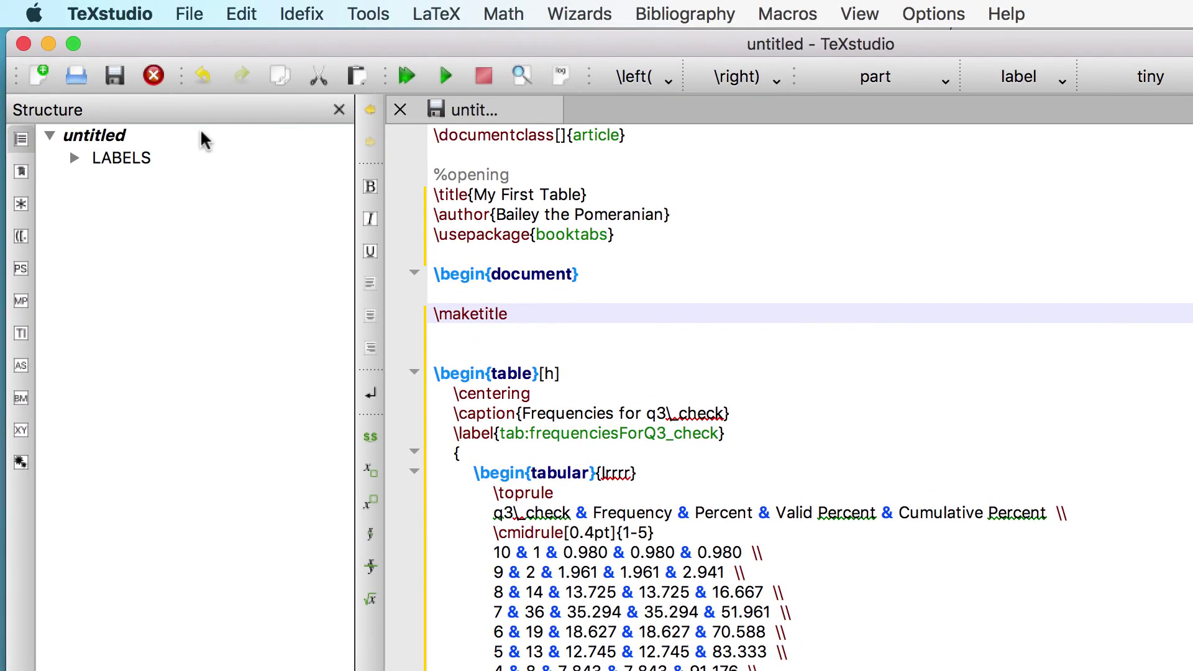
Save the document to the Desktop as Table1.tex
click(189, 14)
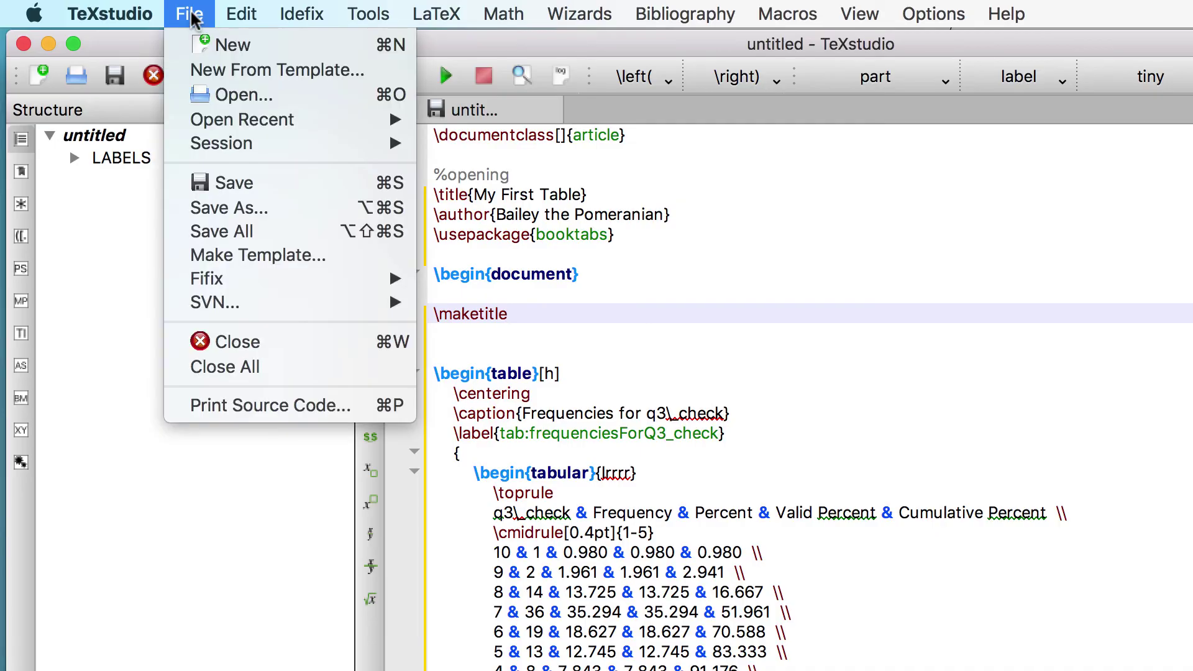
click(253, 209)
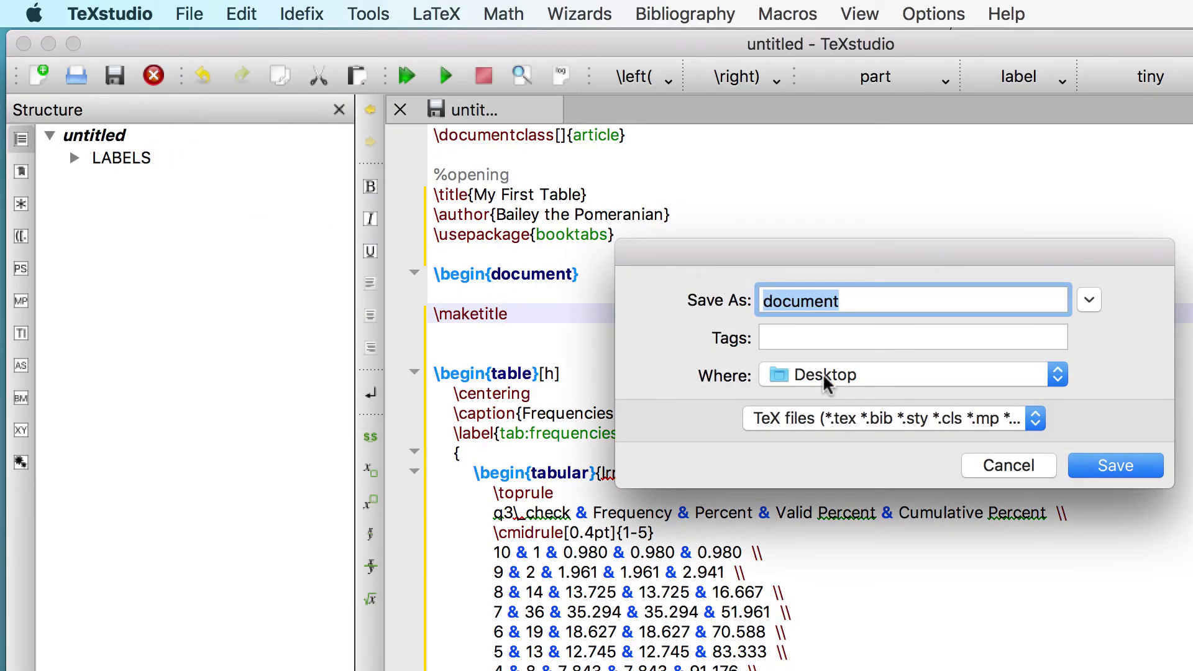
text(Tabe)
key(BackSpace)
text(le1)
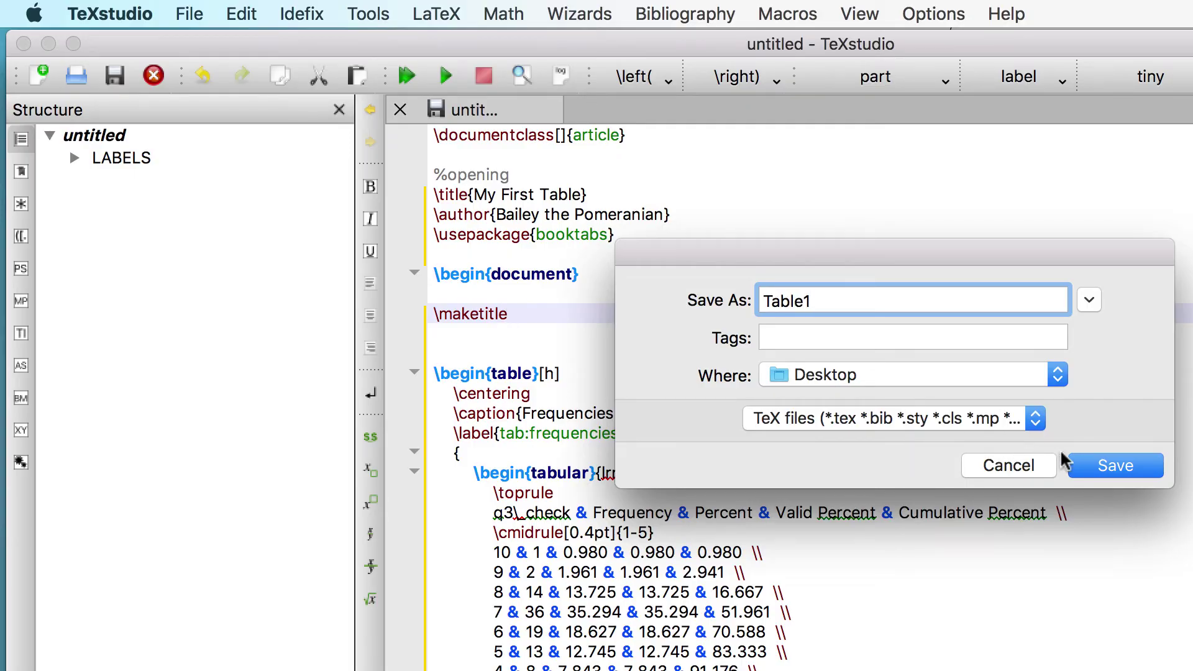
click(1094, 471)
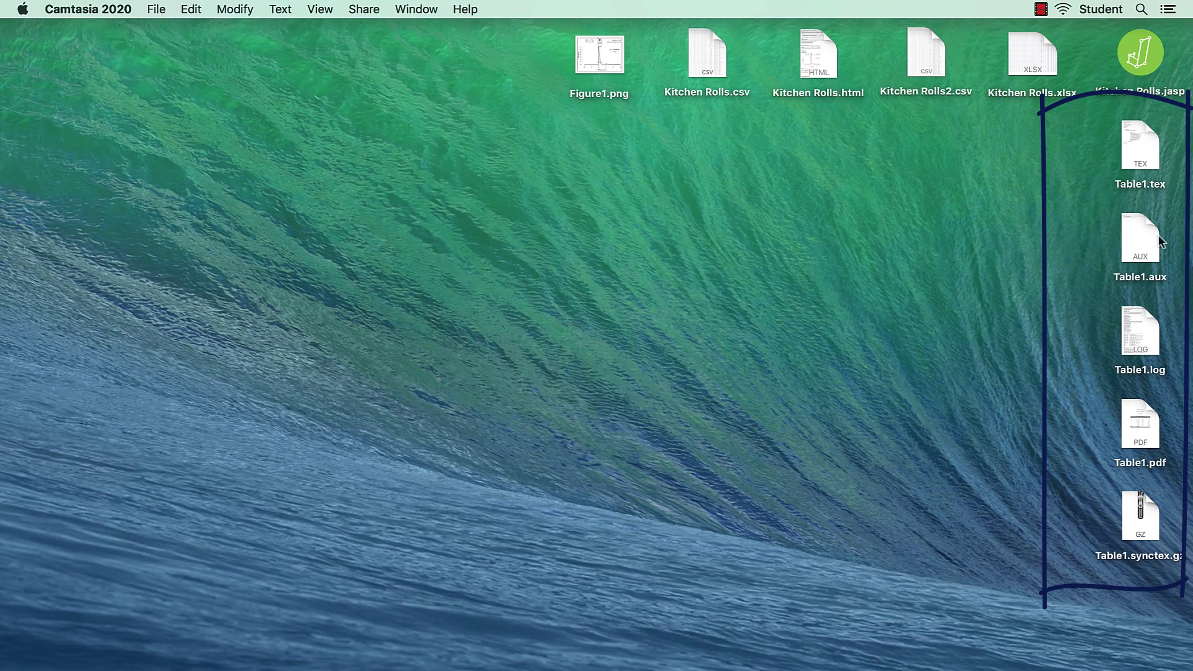
Open Table1.pdf in Preview to check the typeset 'My First Table', then return to TeXstudio
double_click(1139, 425)
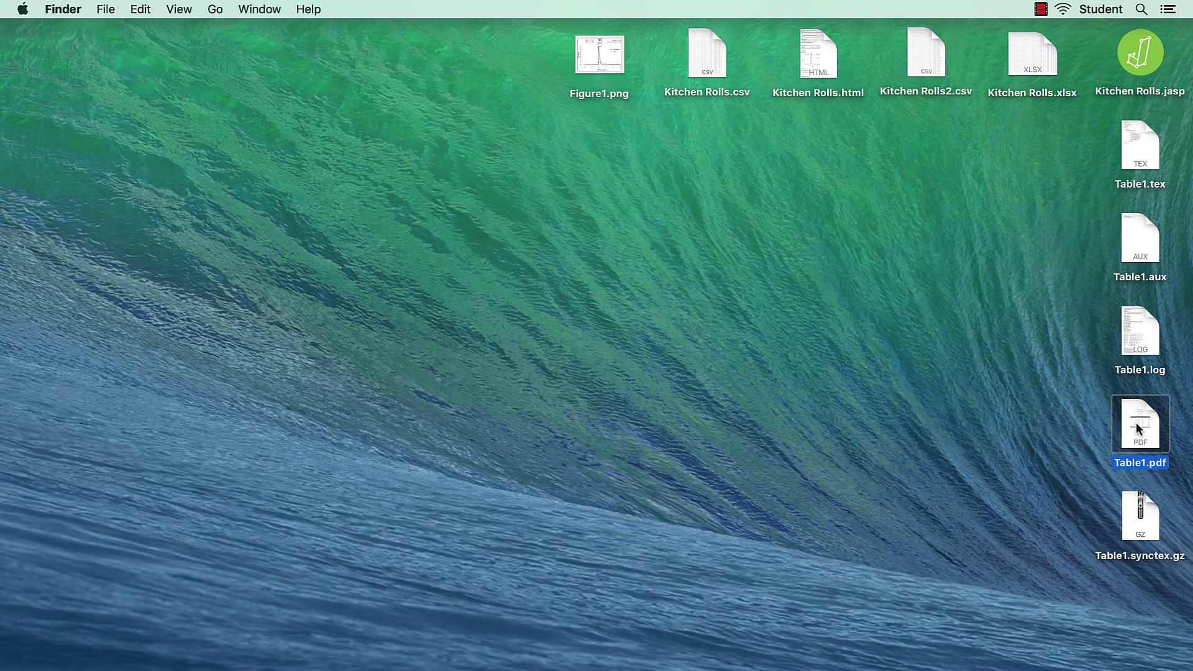
scroll(637, 289, down, 5)
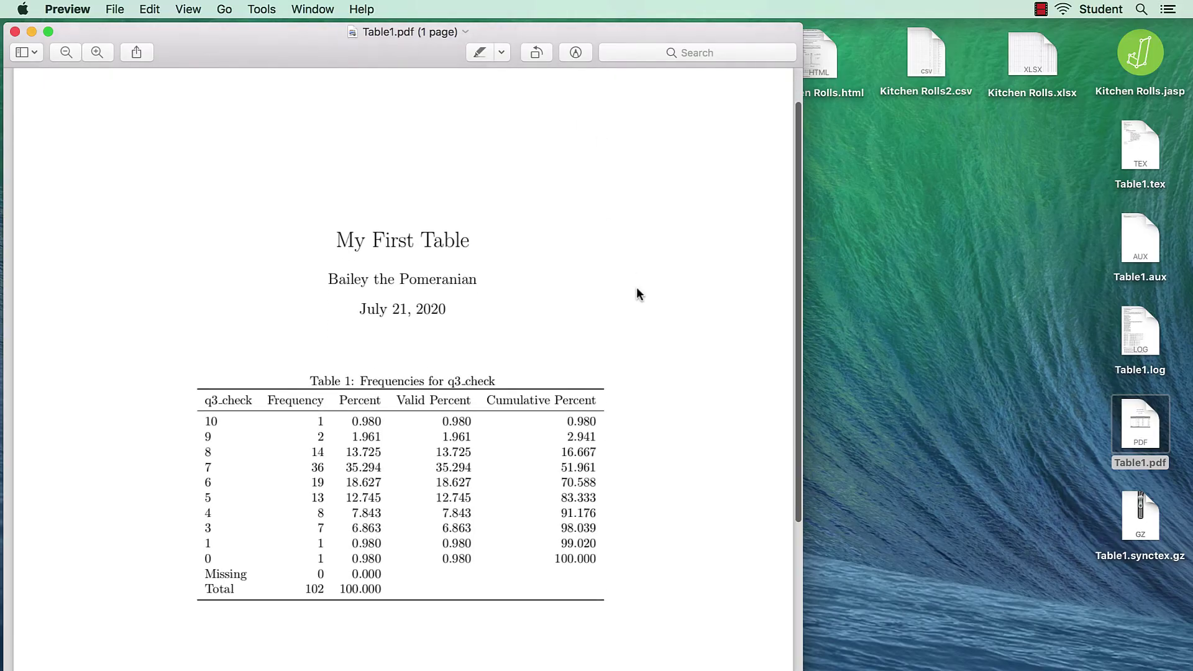
drag(431, 55, 451, 51)
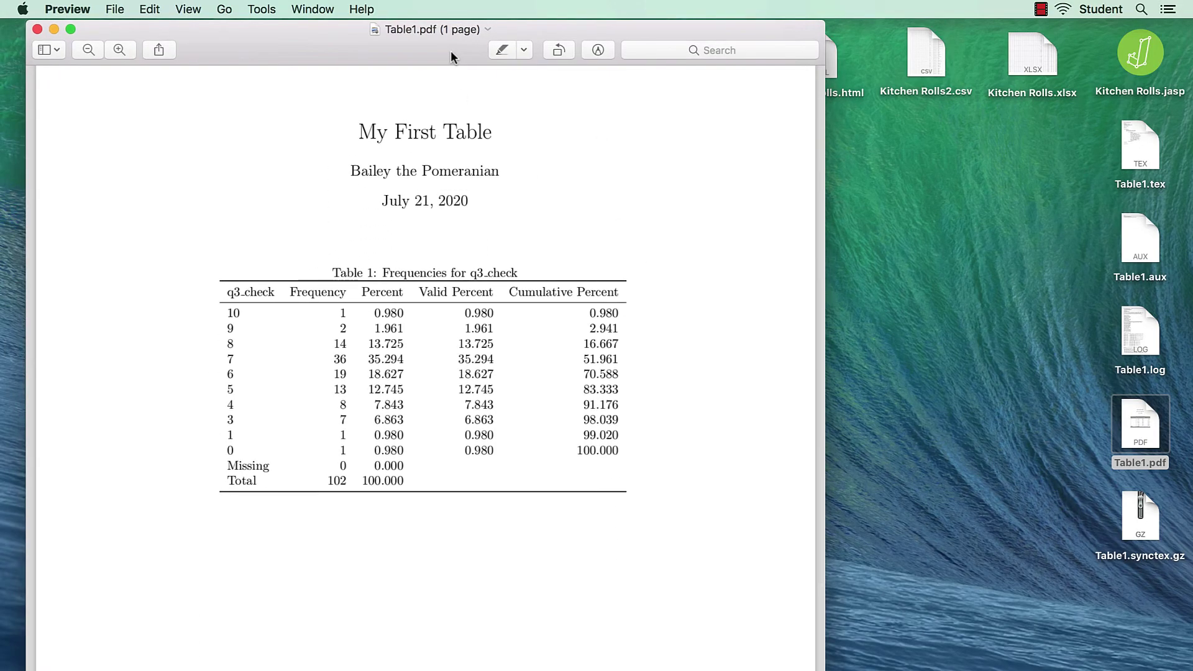
key(super+Tab)
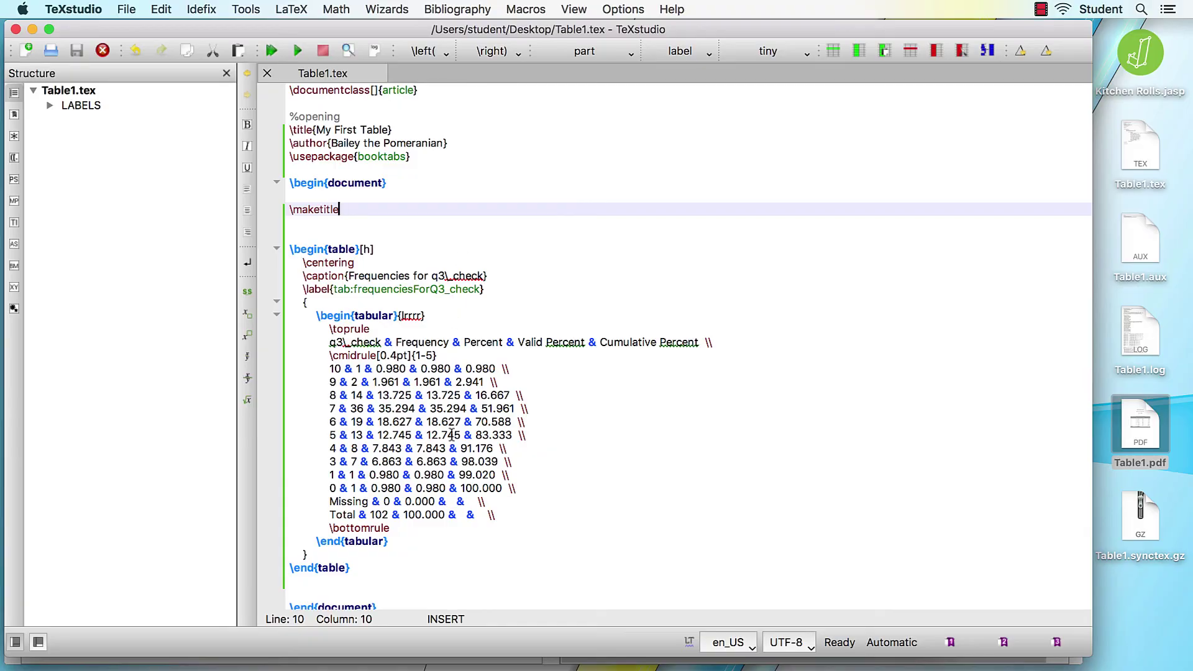
Insert a score-2 row with 0, 0, 0 and cumulative 98.039 after row 3, then recompile
click(520, 461)
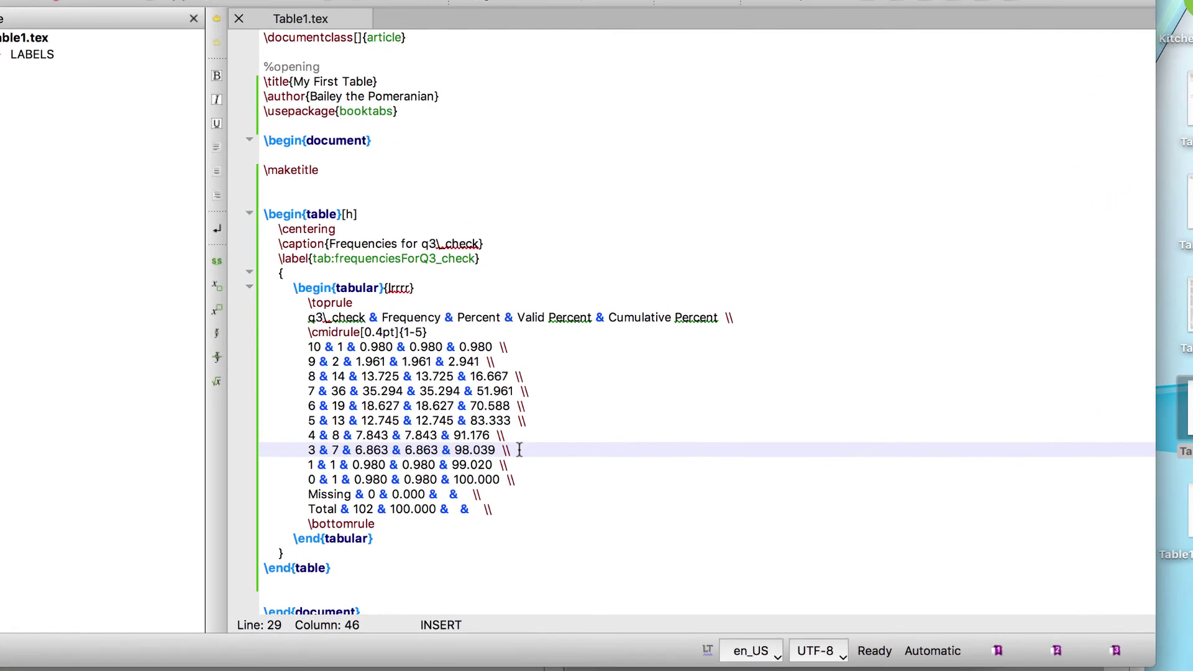
key(Return)
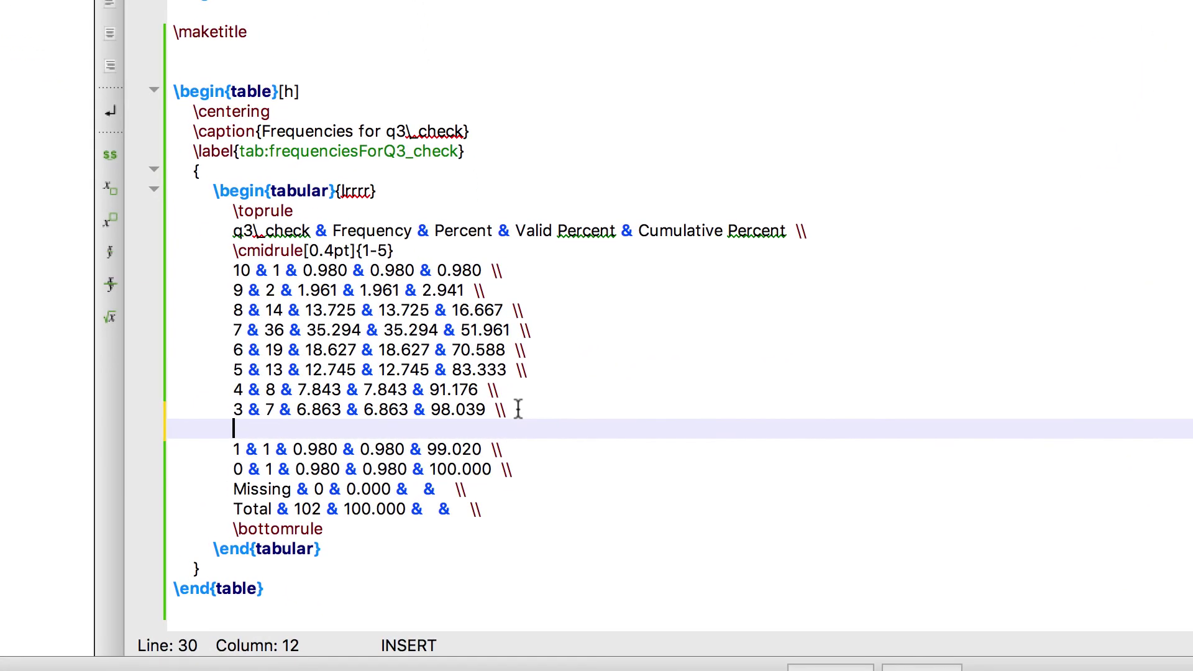
text(2 & 0 )
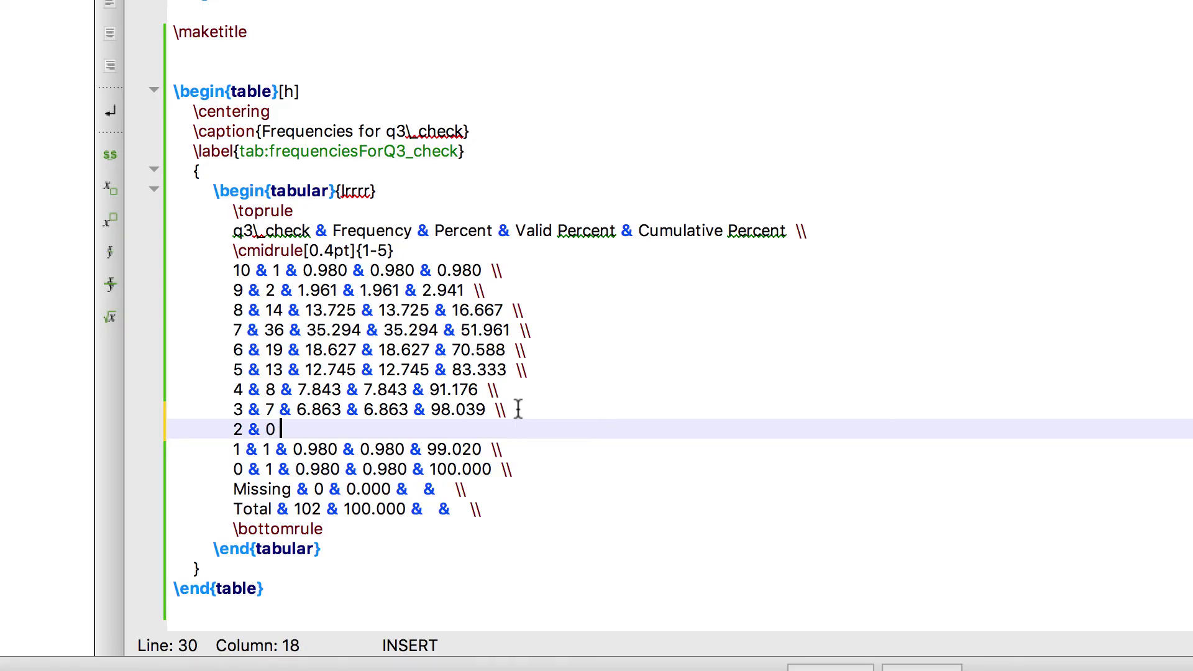
text(& 0)
text( & )
text(0 )
text(&)
text( 98.)
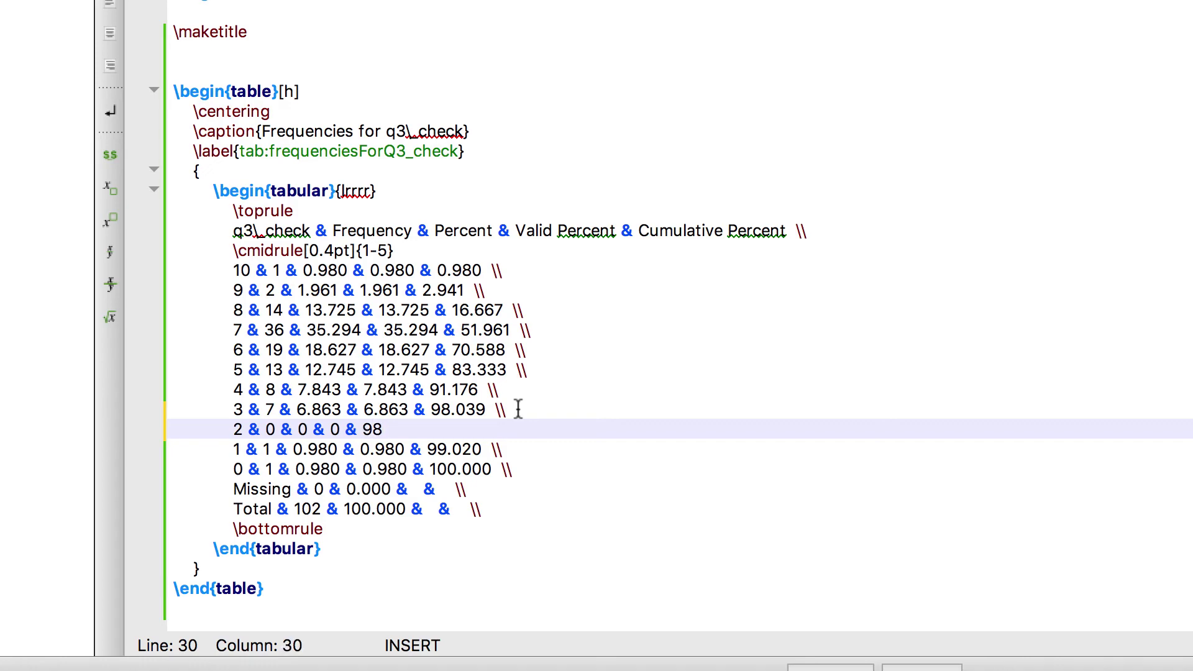
text(039 \\)
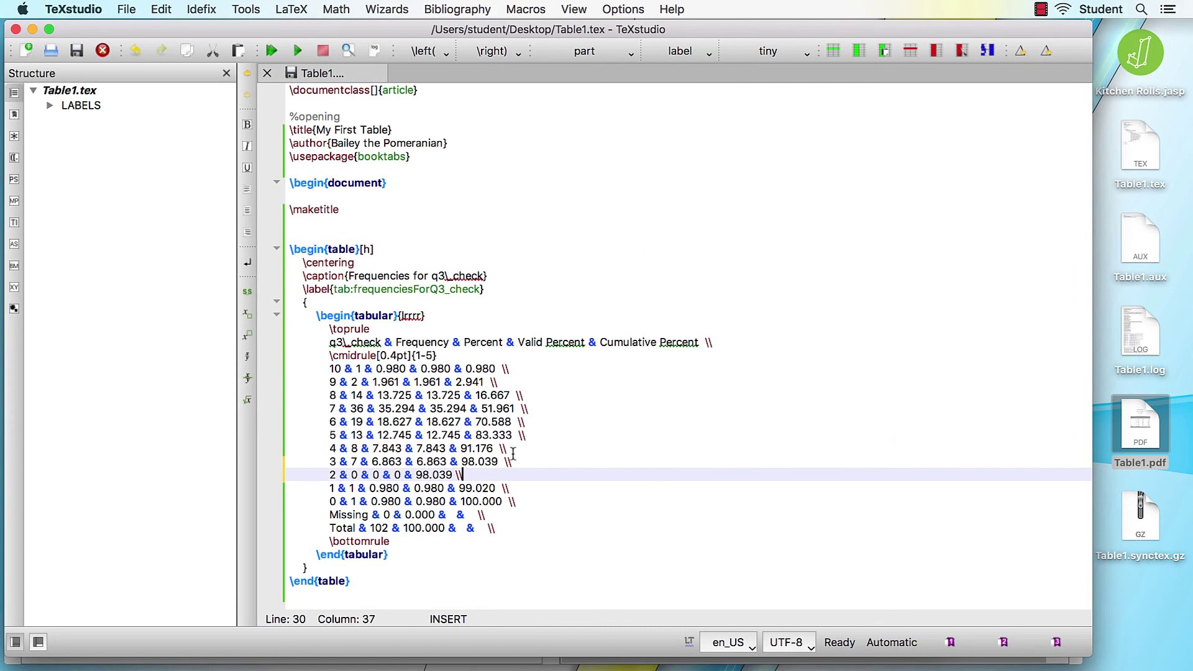
click(297, 52)
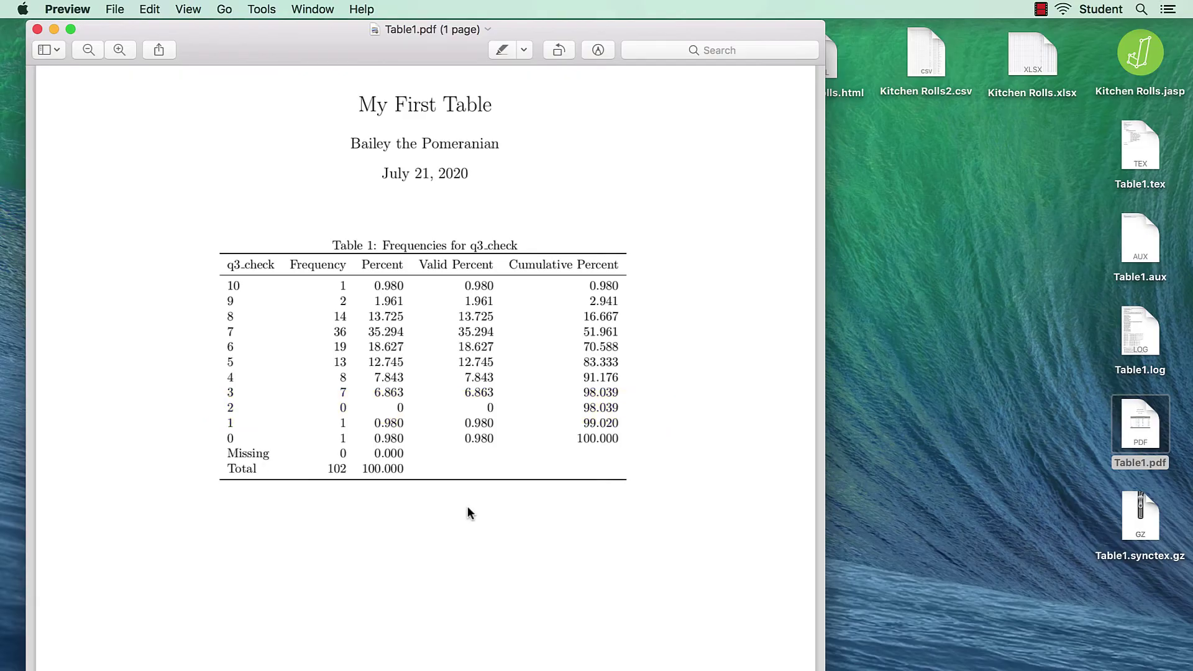
Delete the Missing and Total rows from the tabular so it ends at score 0, then recompile
key(ctrl+Left)
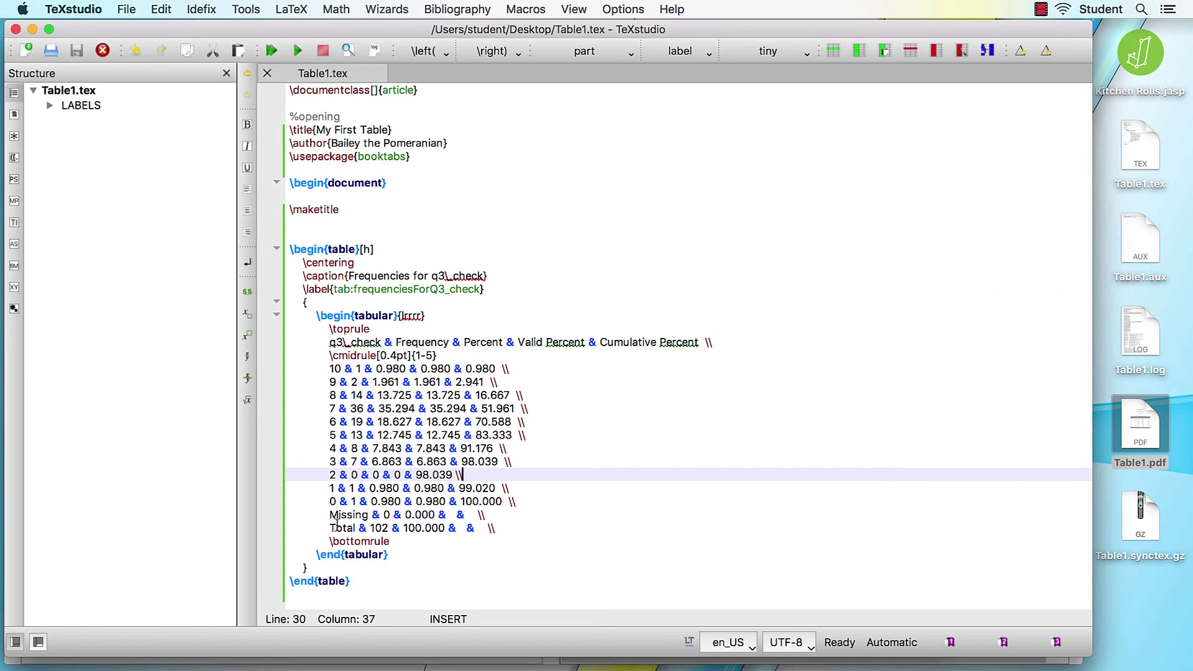
drag(318, 515, 514, 529)
key(BackSpace)
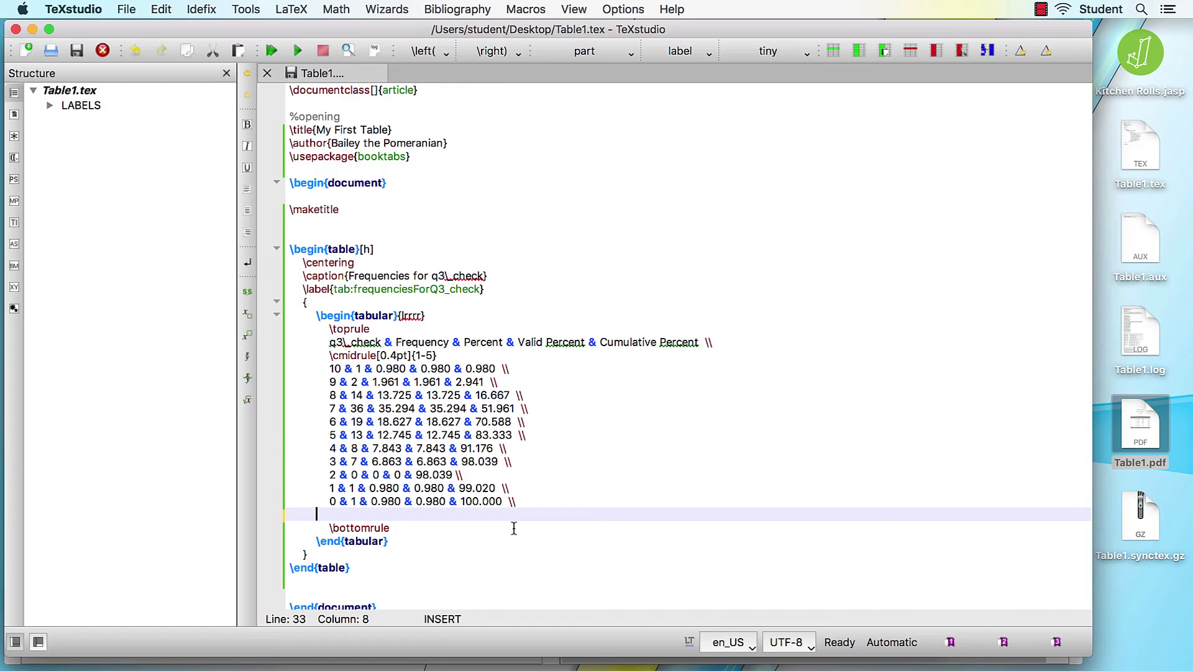
click(297, 51)
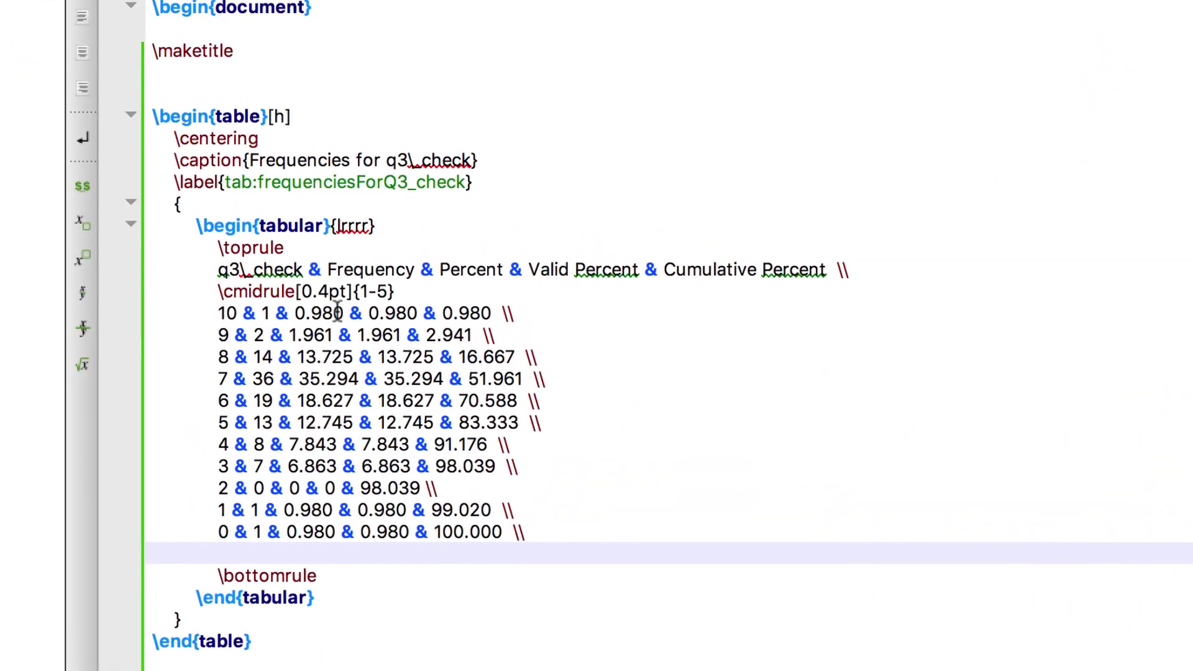
Append an escaped \% to the Percent values of rows 10 through 6 (0.980 to 18.627)
click(342, 312)
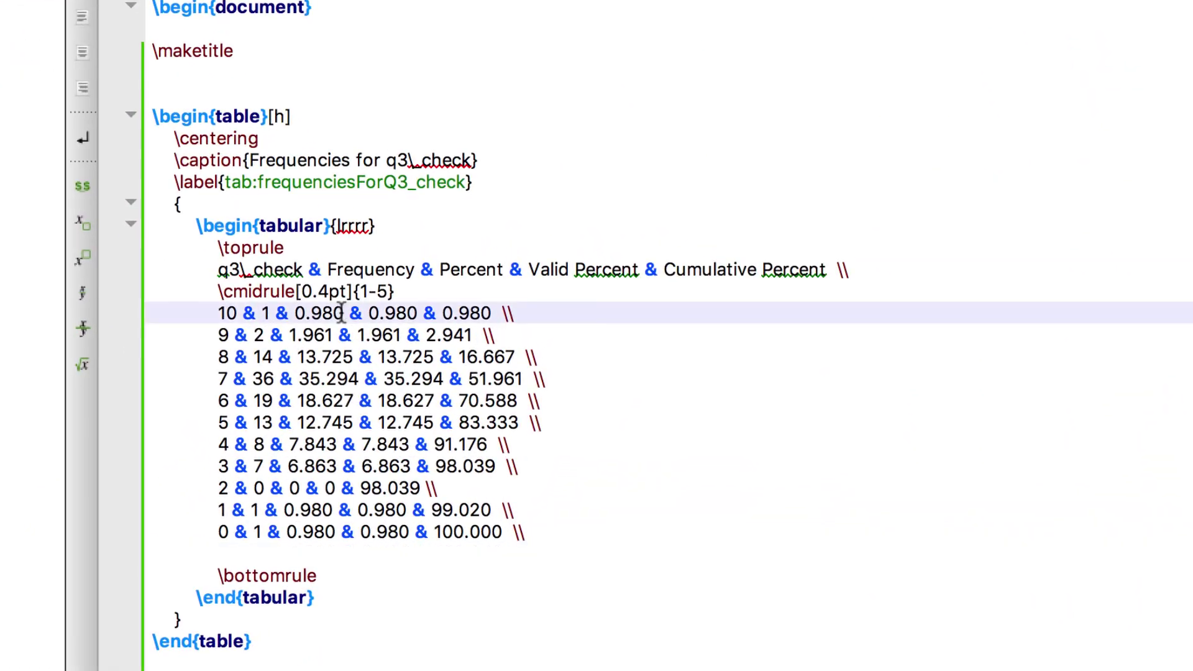
text(%)
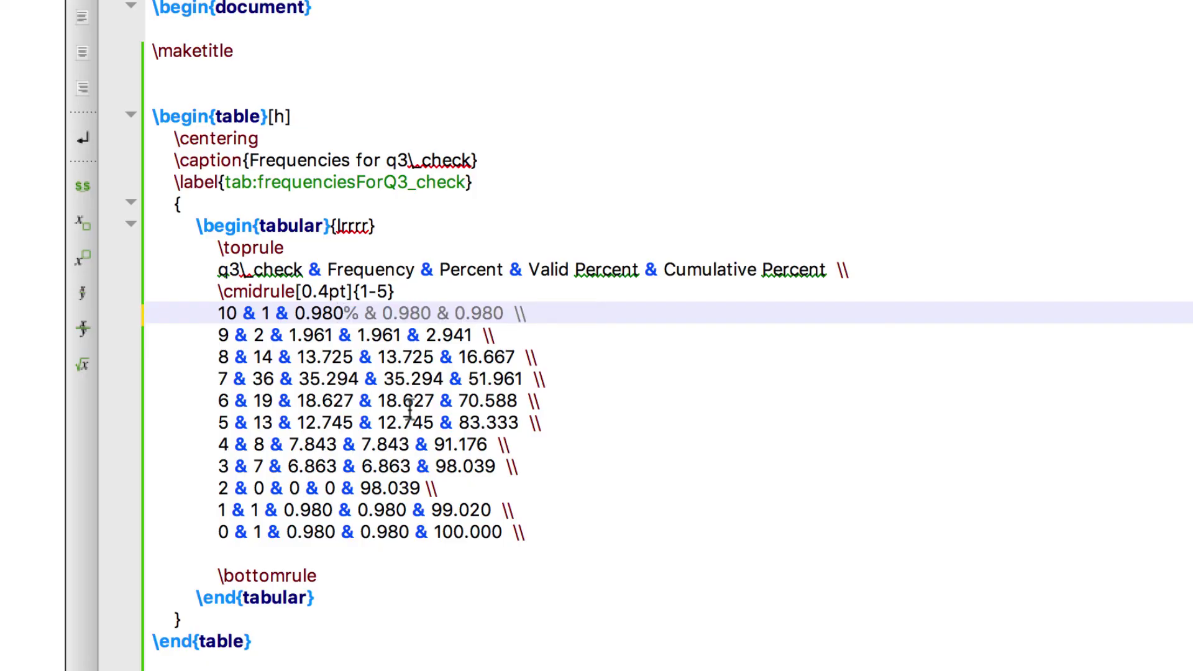
key(Left)
text(\)
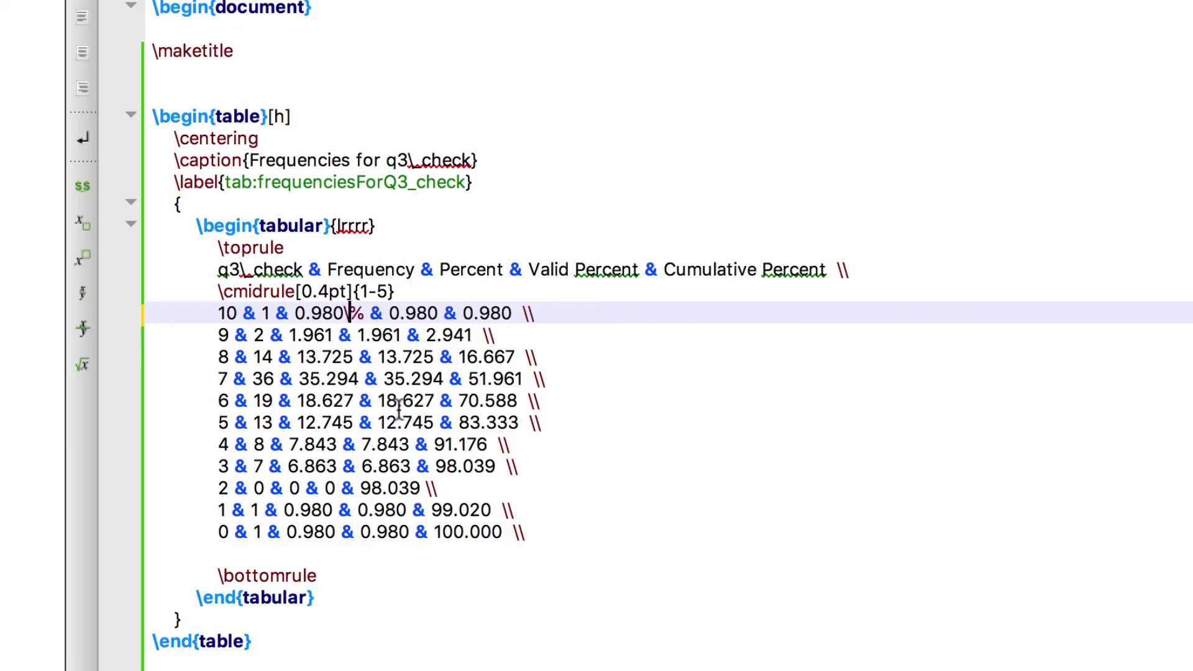
click(334, 339)
text(\%)
click(354, 359)
text(\%)
click(359, 379)
text(\%)
click(354, 402)
text(\%)
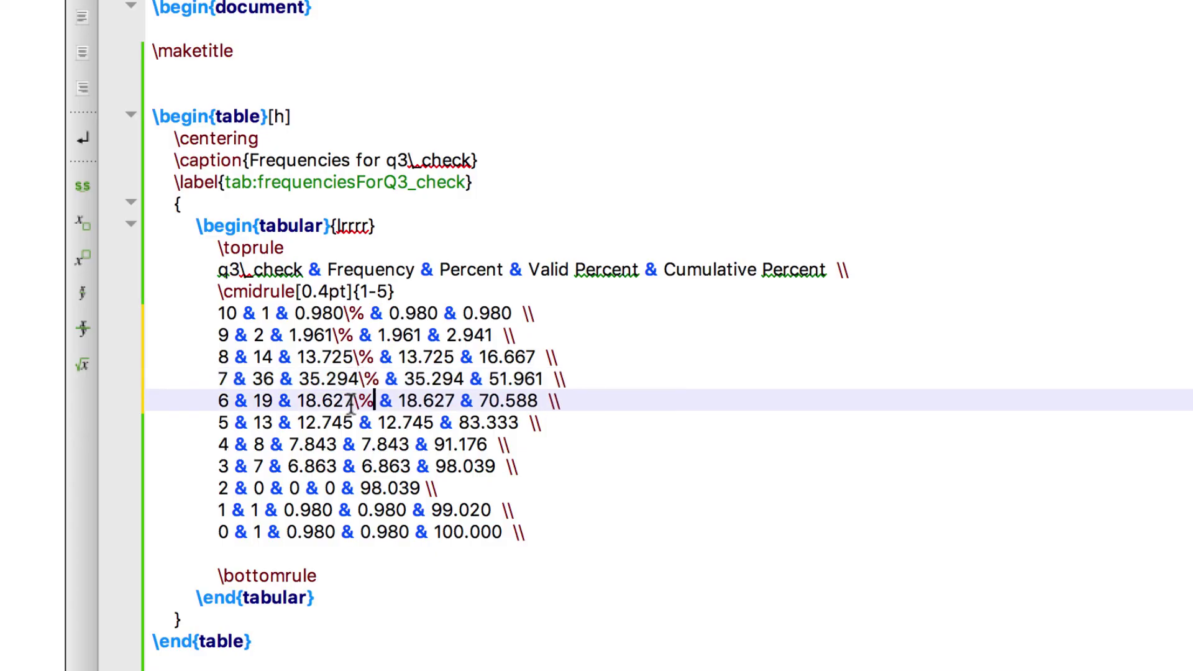
Append \% to the Percent values of rows 5 through 0 and recompile the PDF
click(353, 424)
text(\%)
click(336, 447)
text(\%)
click(337, 468)
text(\%)
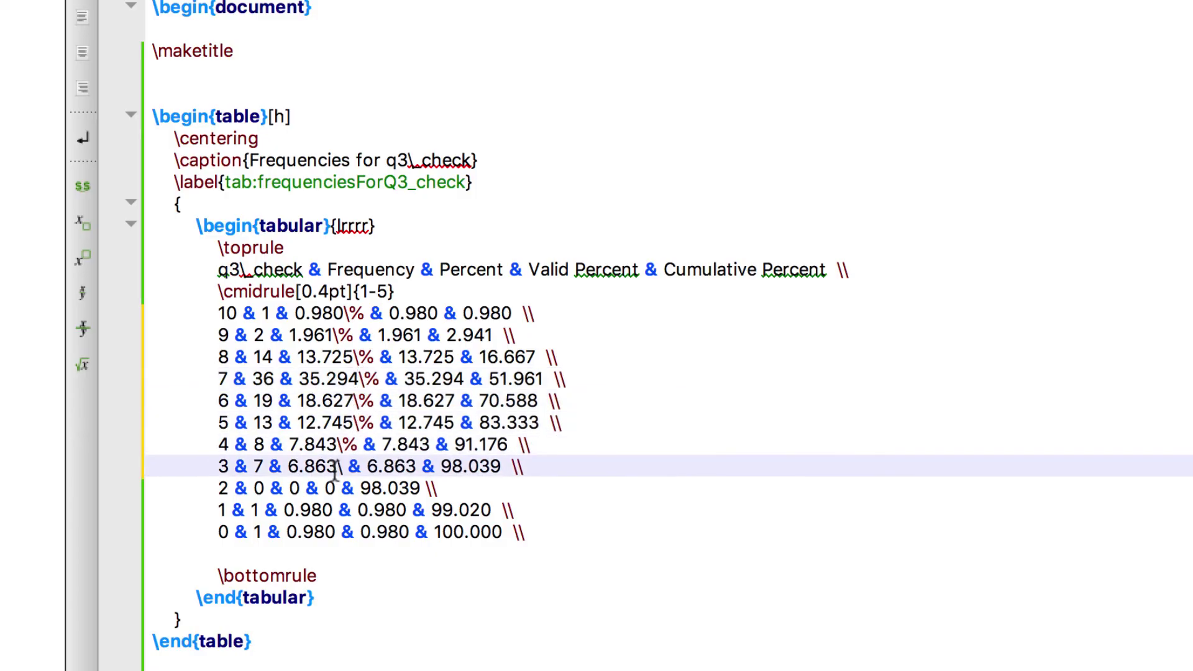
click(303, 490)
text(\%)
click(333, 510)
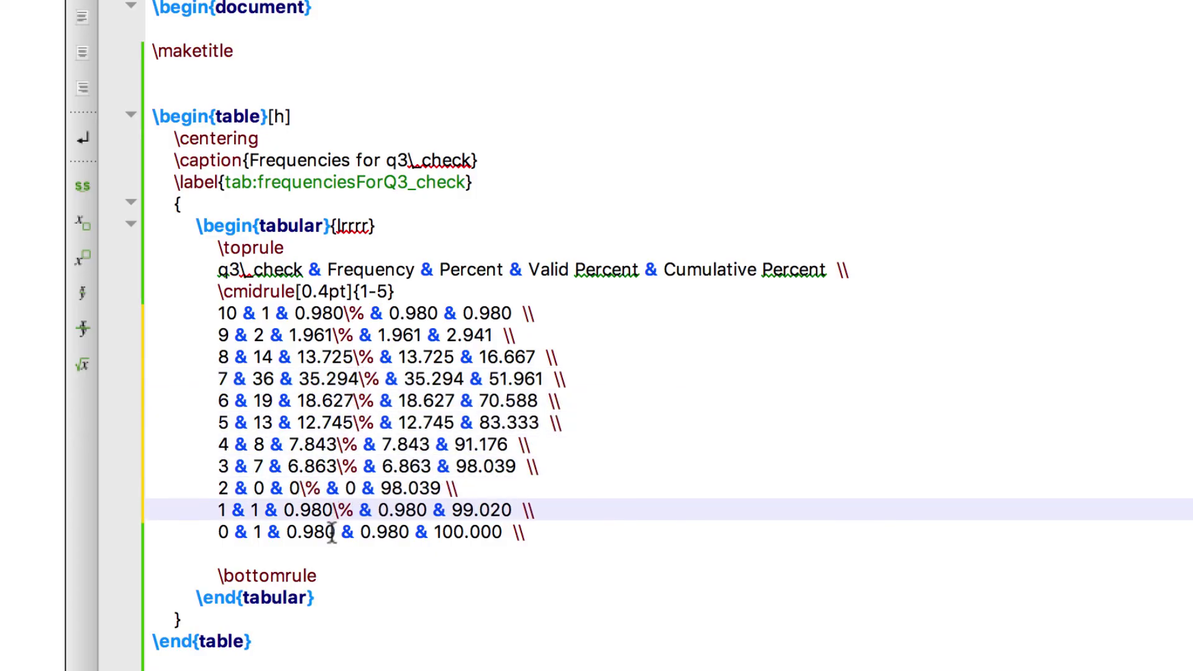
text(\%)
click(336, 533)
text(\%)
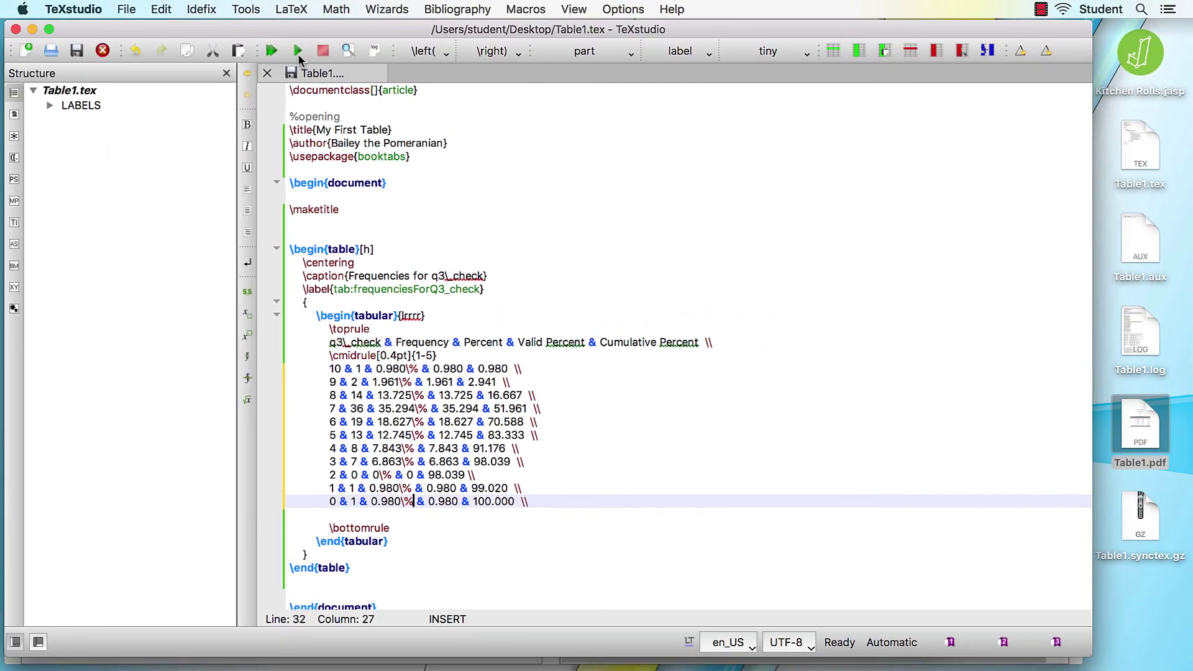
click(298, 51)
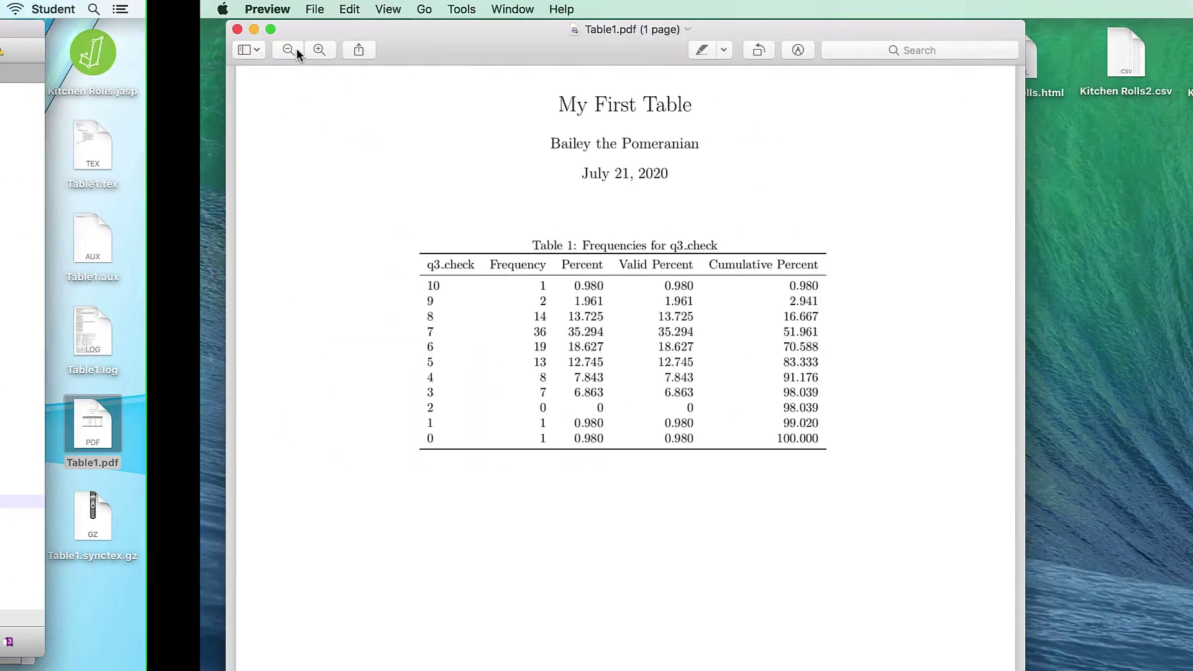